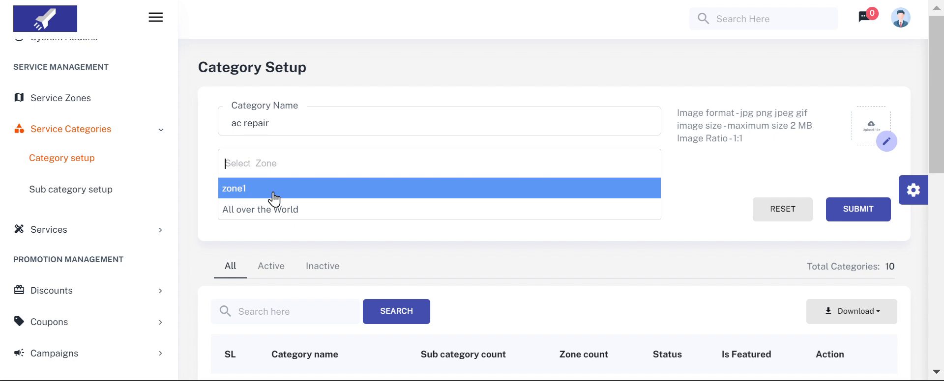
# Try to submit the category "ac repair" for zone1 with the "ac repair" image from the Desktop folder.
pyautogui.click(274, 195)
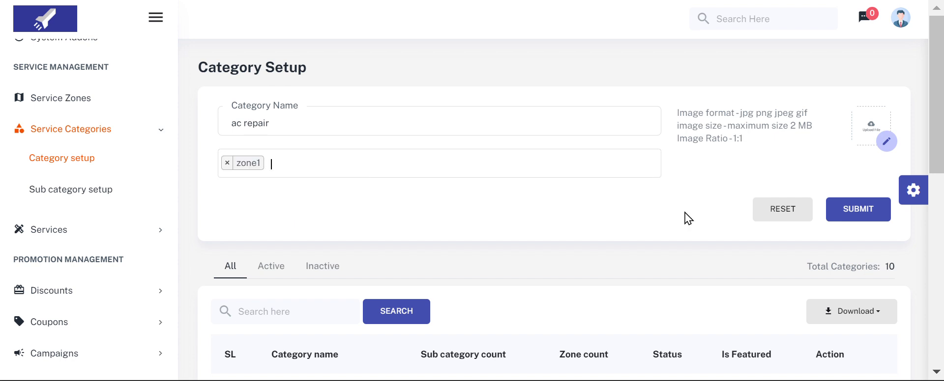
pyautogui.click(846, 202)
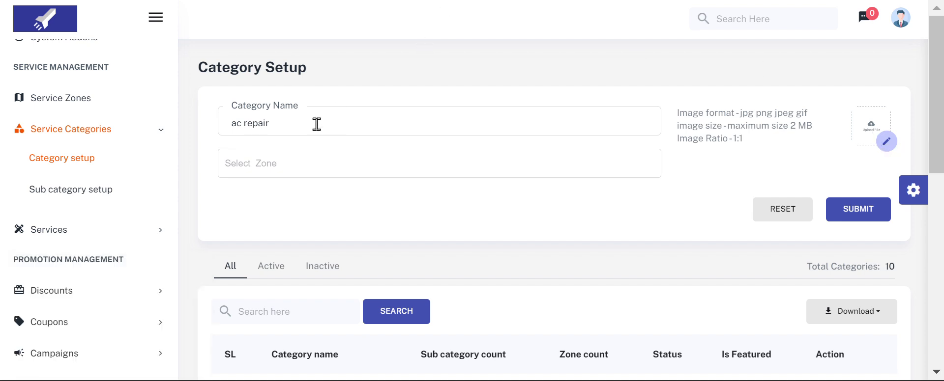
pyautogui.click(314, 162)
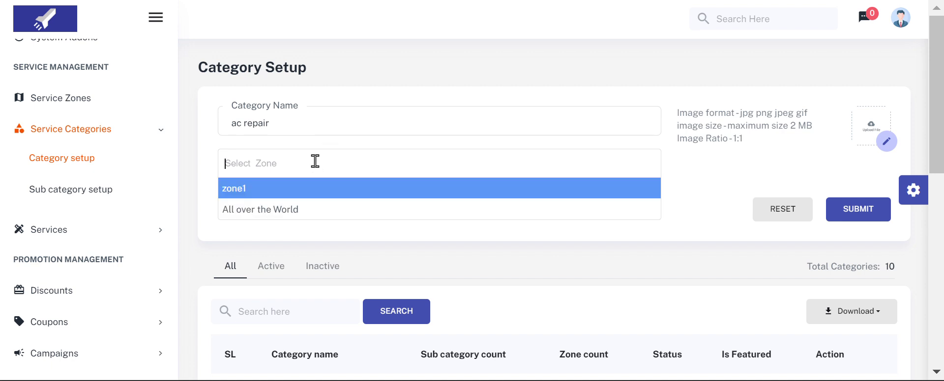
pyautogui.click(297, 196)
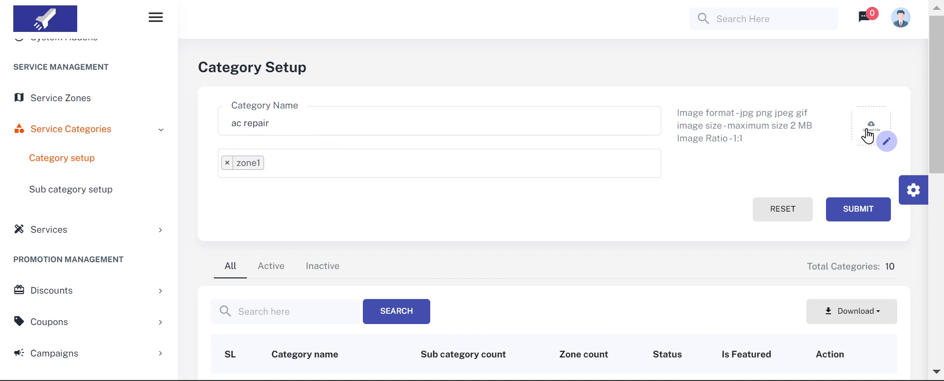
pyautogui.click(886, 143)
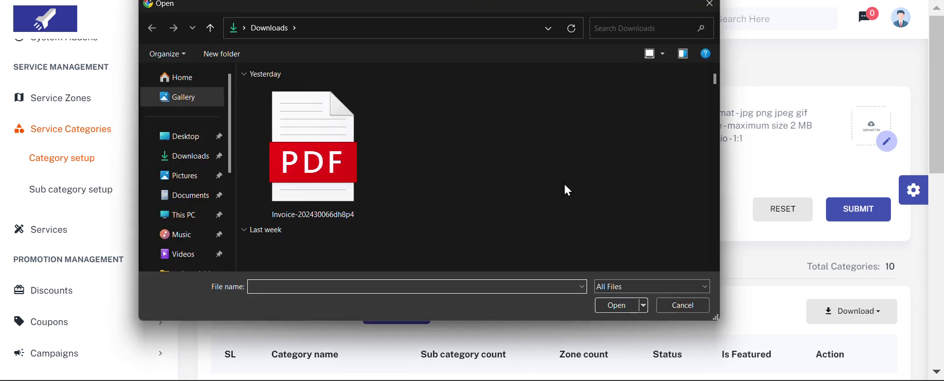
pyautogui.click(187, 136)
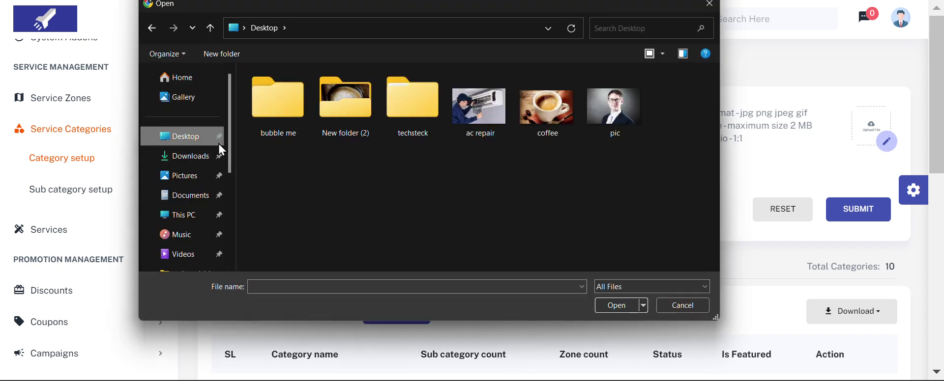
pyautogui.click(319, 285)
pyautogui.doubleClick(479, 106)
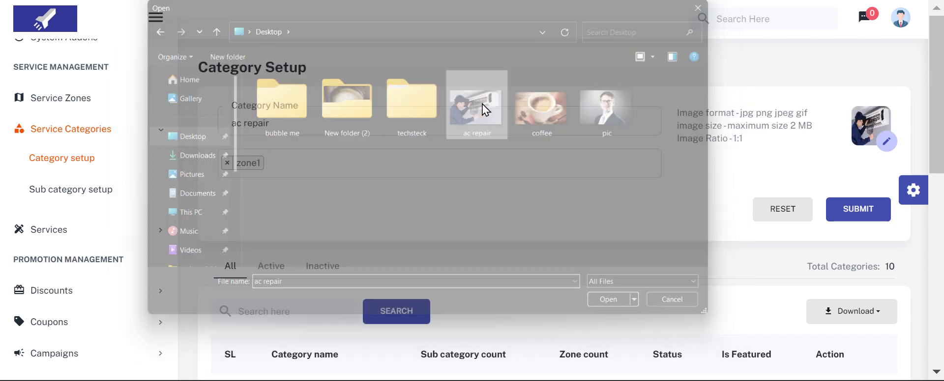
pyautogui.click(856, 216)
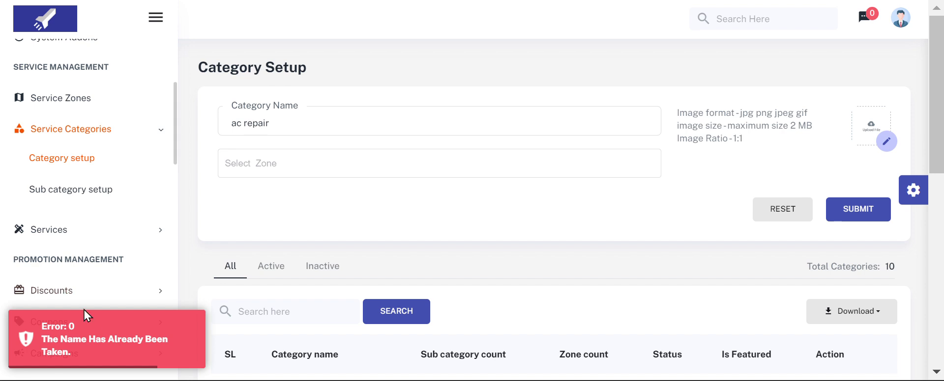
# Check the category list for the existing AC Repair entry and change the new category's name to "ac repair1".
pyautogui.scroll(-10, 430, 226)
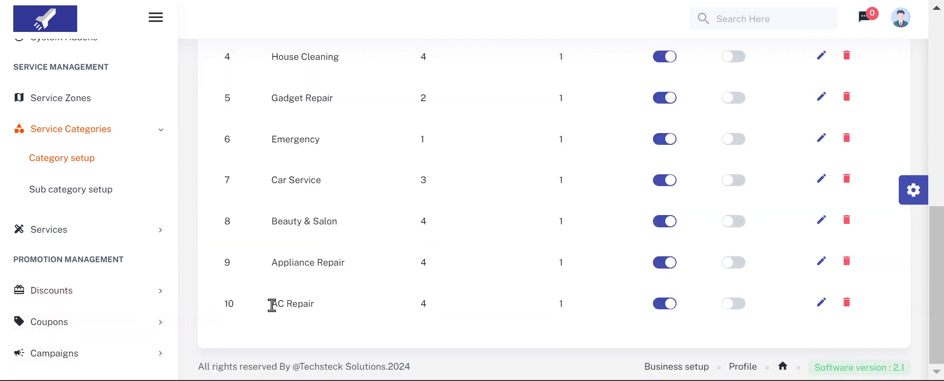
pyautogui.moveTo(269, 303); pyautogui.dragTo(343, 310)
pyautogui.scroll(10, 343, 310)
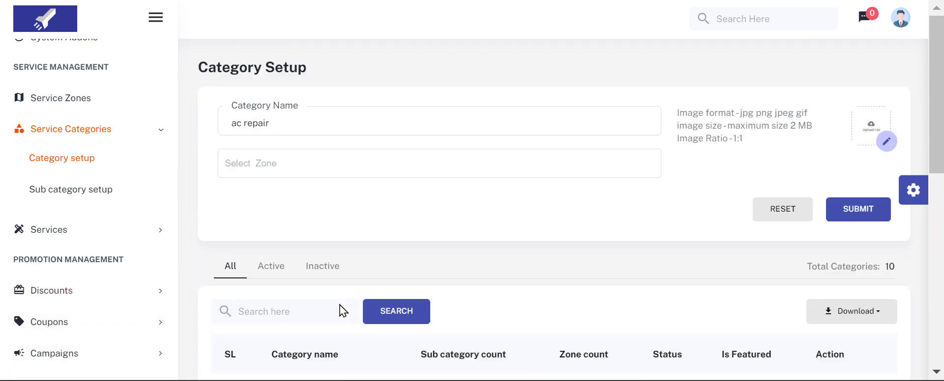
pyautogui.click(327, 127)
pyautogui.write('1')
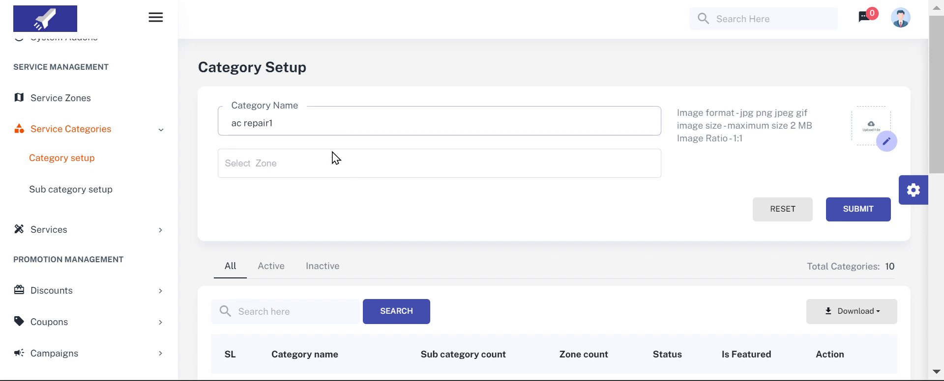
# Assign zone1 and the "ac repair" desktop image to the category and submit it.
pyautogui.click(326, 164)
pyautogui.click(303, 187)
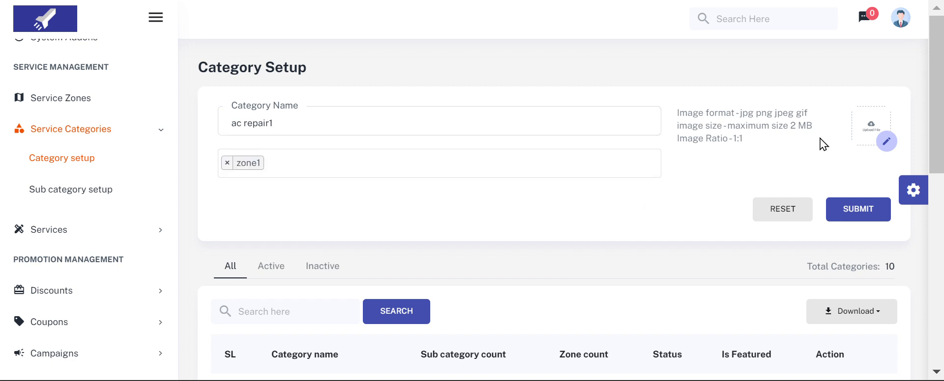
pyautogui.click(885, 142)
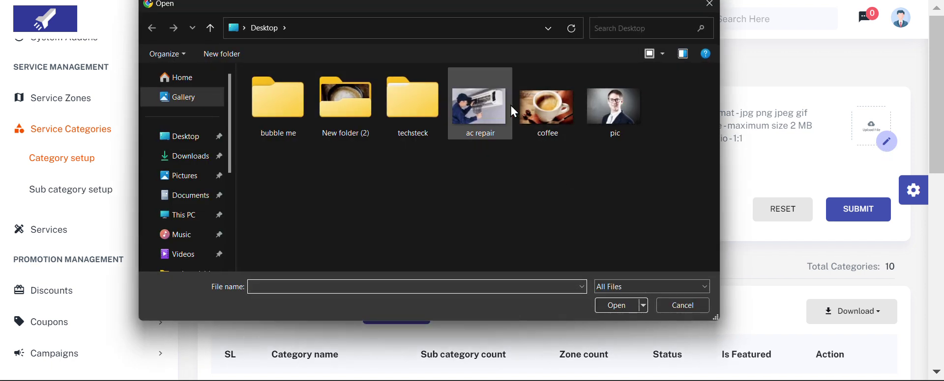
pyautogui.doubleClick(475, 105)
pyautogui.click(853, 216)
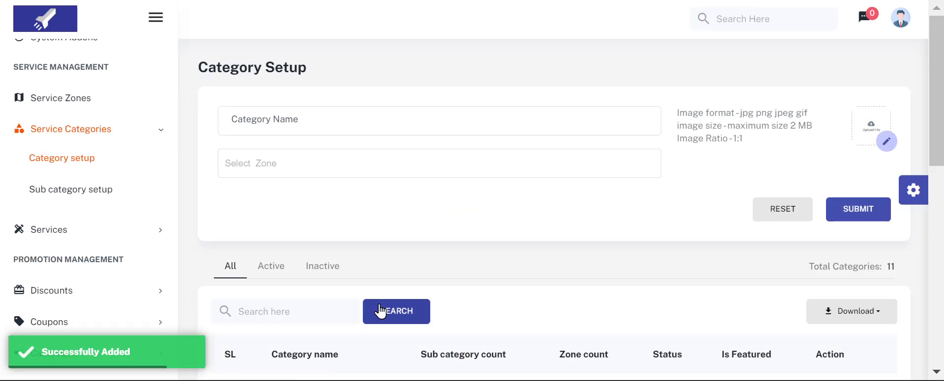
# Look up the ac repair1 entry in the category list.
pyautogui.scroll(-10, 381, 309)
pyautogui.scroll(4, 327, 304)
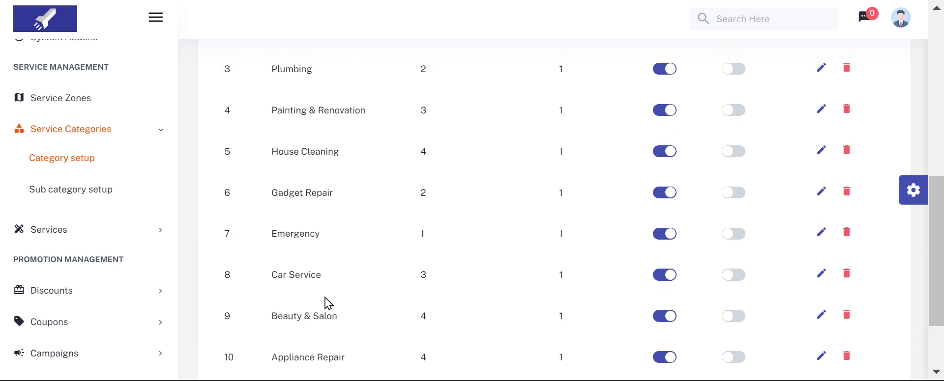
pyautogui.moveTo(262, 97); pyautogui.dragTo(333, 103)
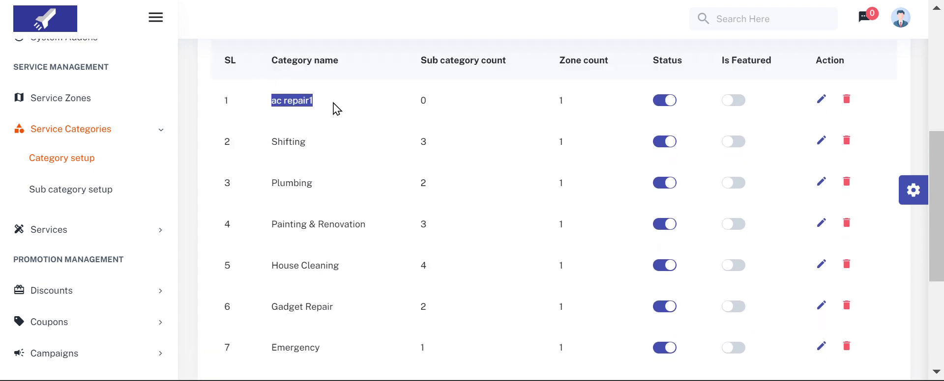
pyautogui.scroll(5, 333, 103)
pyautogui.scroll(4, 78, 252)
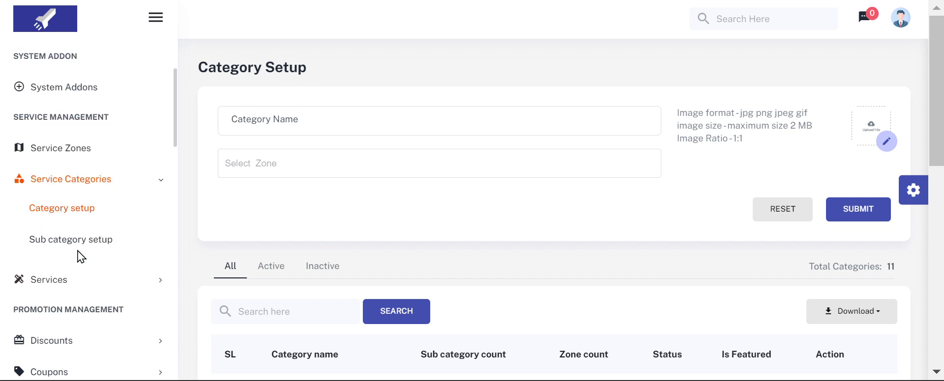
# Open the sub category setup and examine its parent category choices, name field and short description field.
pyautogui.scroll(-2, 78, 253)
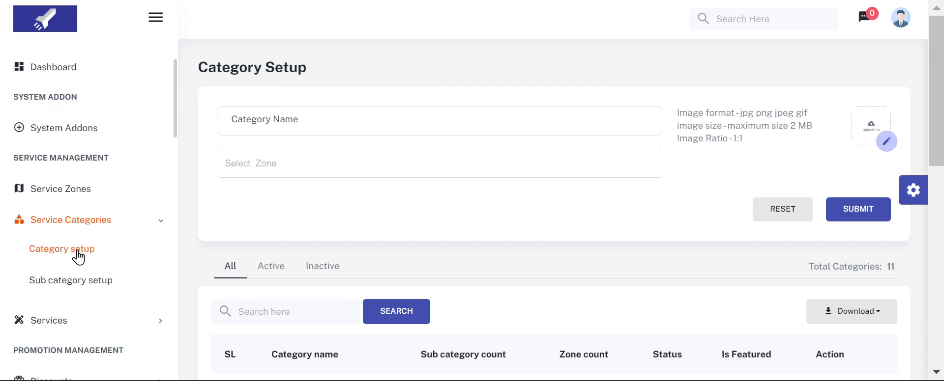
pyautogui.click(55, 287)
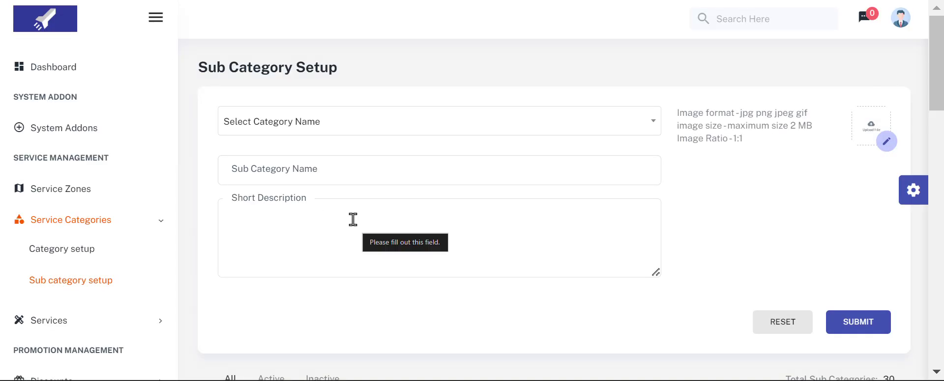
pyautogui.scroll(-4, 353, 220)
pyautogui.scroll(4, 352, 220)
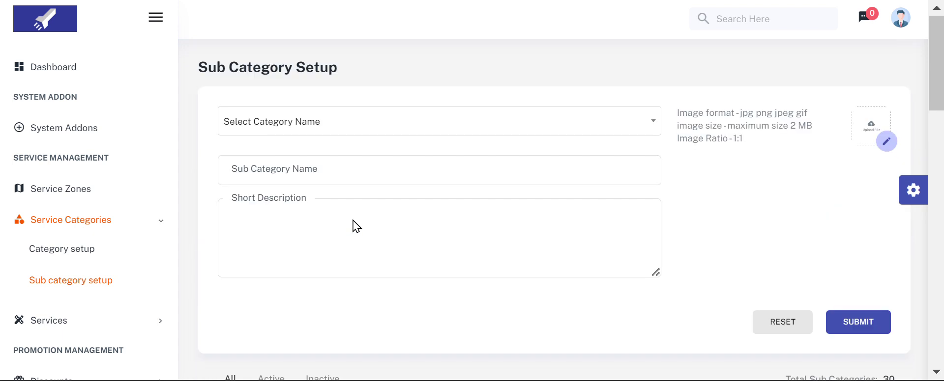
pyautogui.click(387, 125)
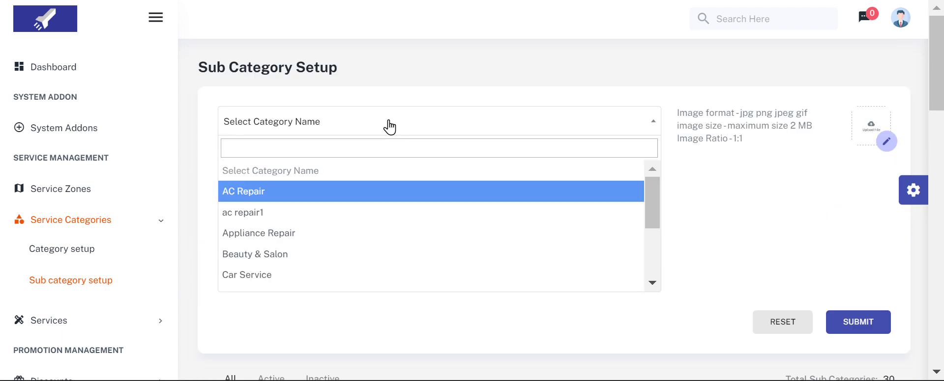
pyautogui.click(426, 78)
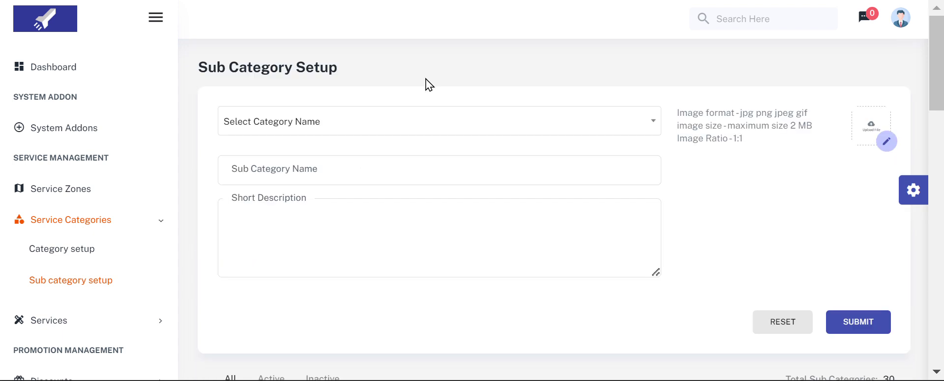
pyautogui.click(377, 165)
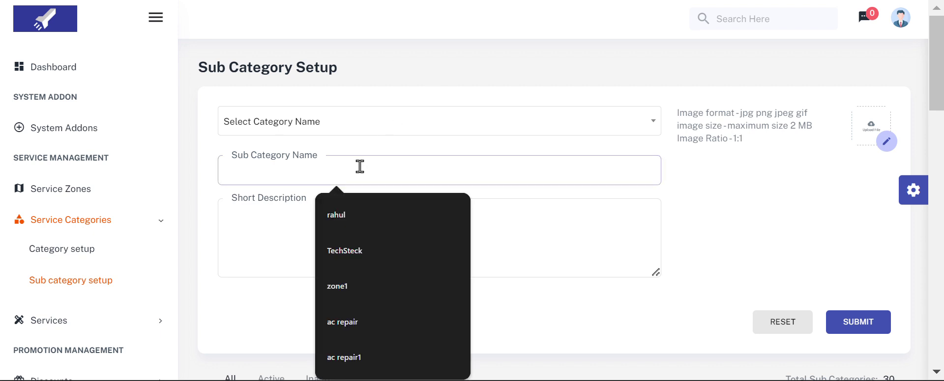
pyautogui.click(276, 219)
# Examine the image upload option and the list of existing sub categories with their parent categories, status and actions.
pyautogui.scroll(-5, 275, 219)
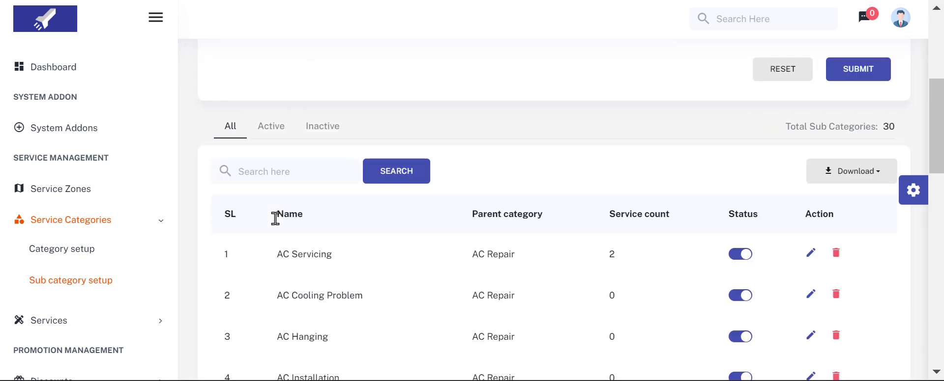
pyautogui.scroll(4, 686, 85)
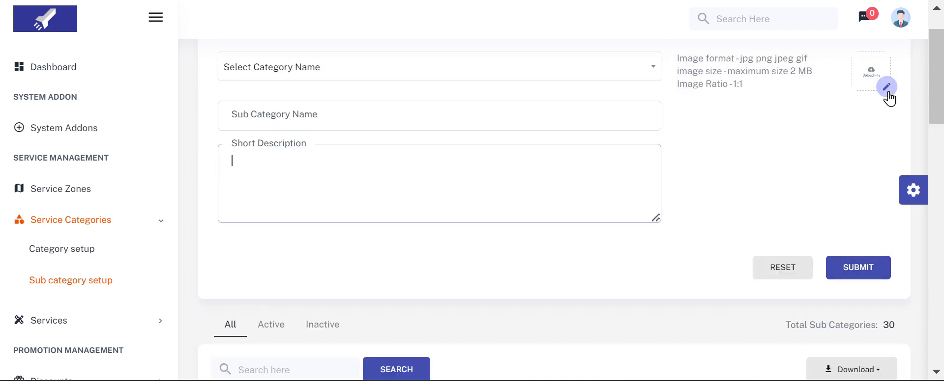
pyautogui.scroll(1, 888, 98)
pyautogui.scroll(-10, 689, 220)
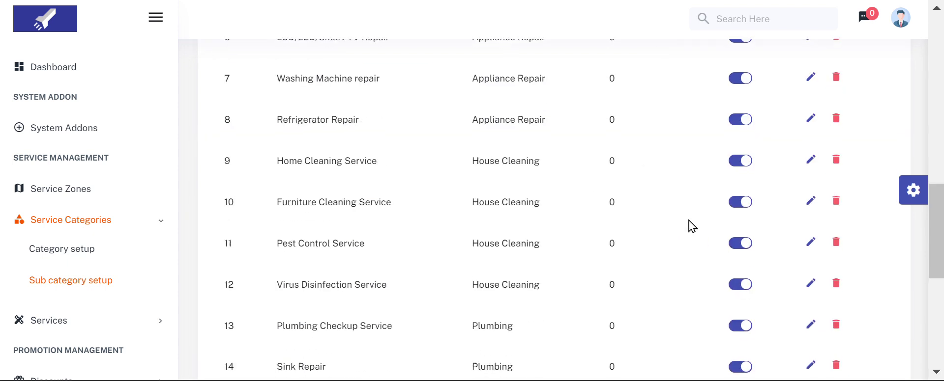
pyautogui.scroll(3, 407, 200)
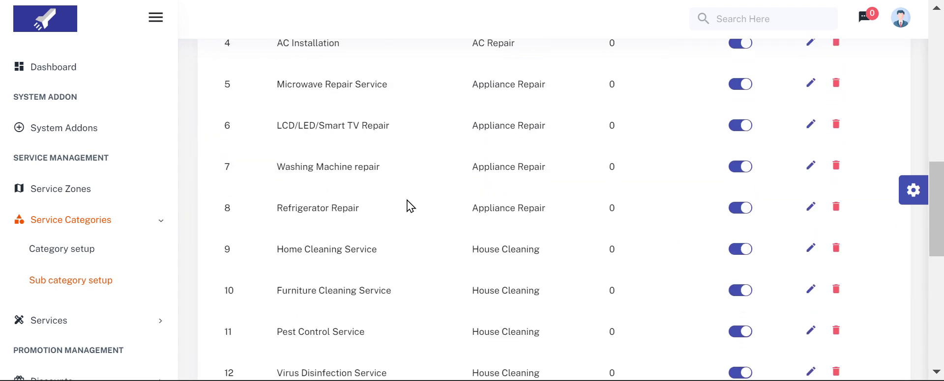
pyautogui.scroll(4, 407, 201)
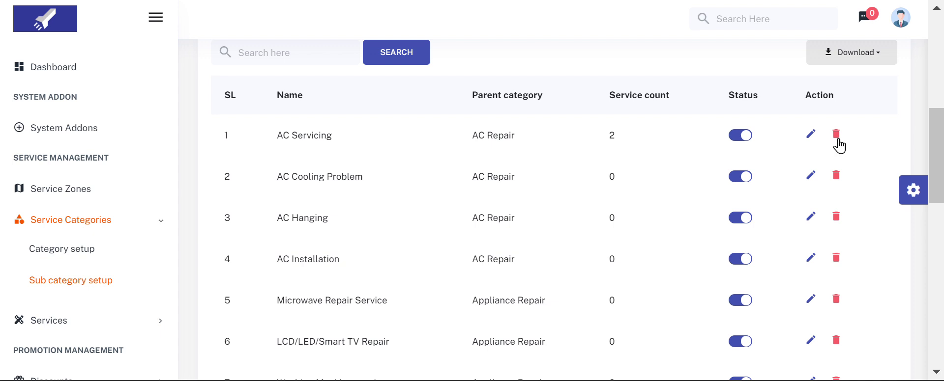
pyautogui.scroll(5, 840, 146)
pyautogui.scroll(-1, 63, 253)
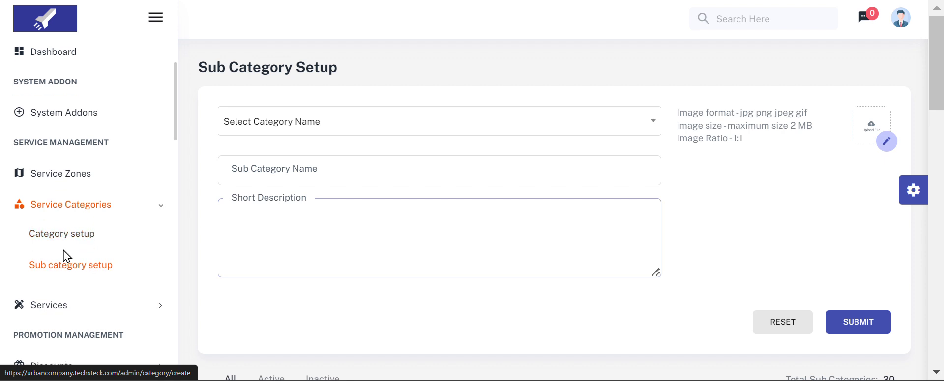
# Open the service list and review the services with their categories, zones and minimum bidding prices.
pyautogui.click(127, 208)
pyautogui.scroll(-2, 127, 202)
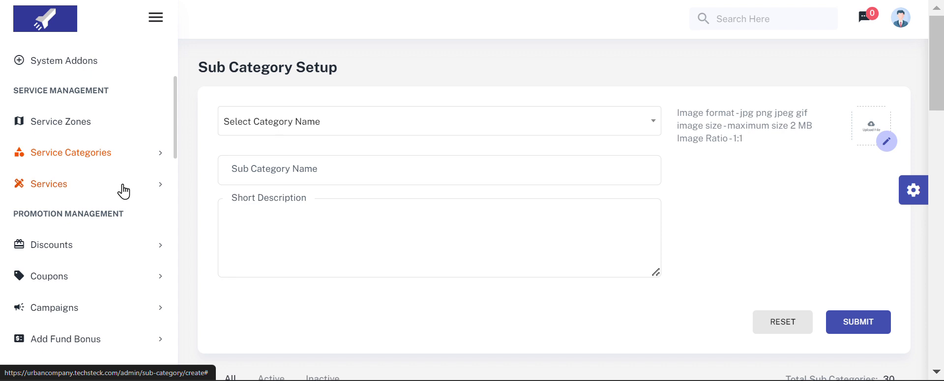
pyautogui.click(124, 191)
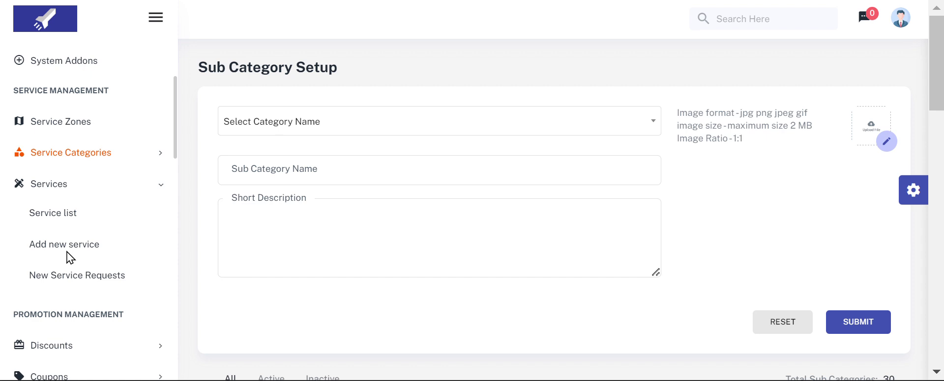
pyautogui.click(65, 221)
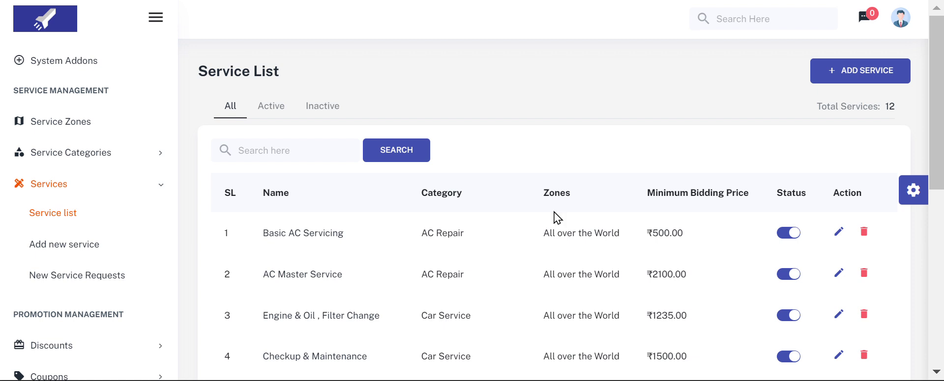
pyautogui.scroll(-8, 554, 215)
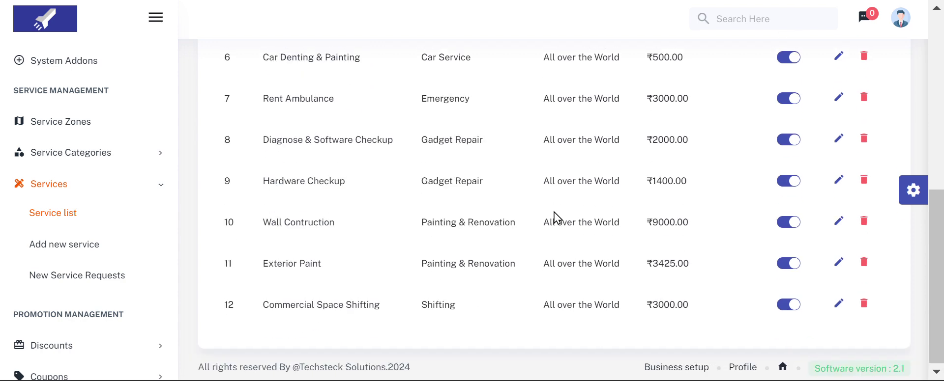
pyautogui.scroll(8, 556, 217)
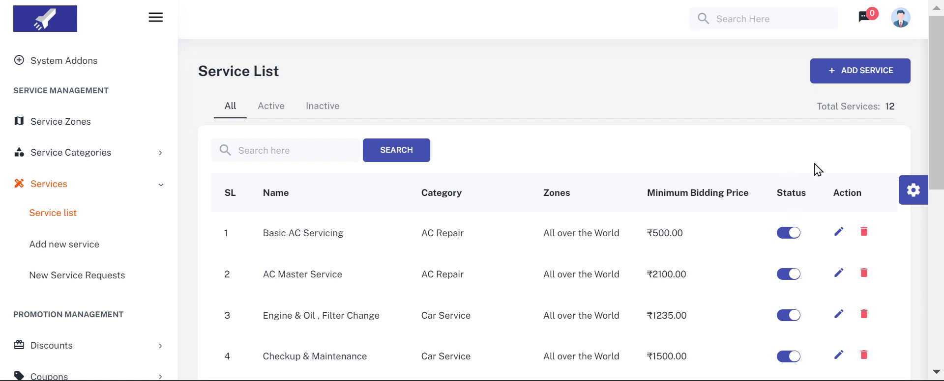
# Open the Basic AC Servicing service for editing, examine its details, images and descriptions, and return to the service list.
pyautogui.click(839, 234)
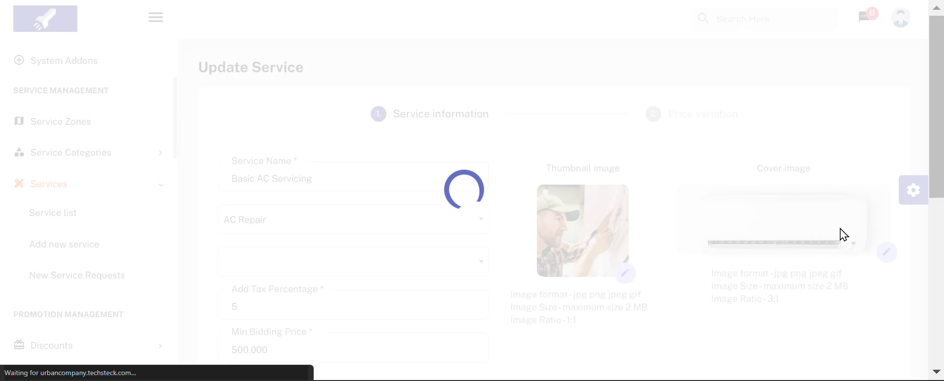
pyautogui.scroll(-3, 840, 235)
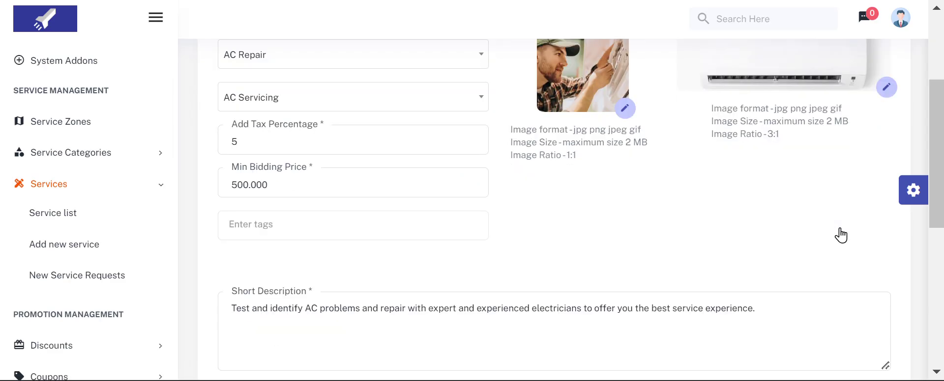
pyautogui.scroll(-2, 659, 149)
pyautogui.scroll(-3, 659, 149)
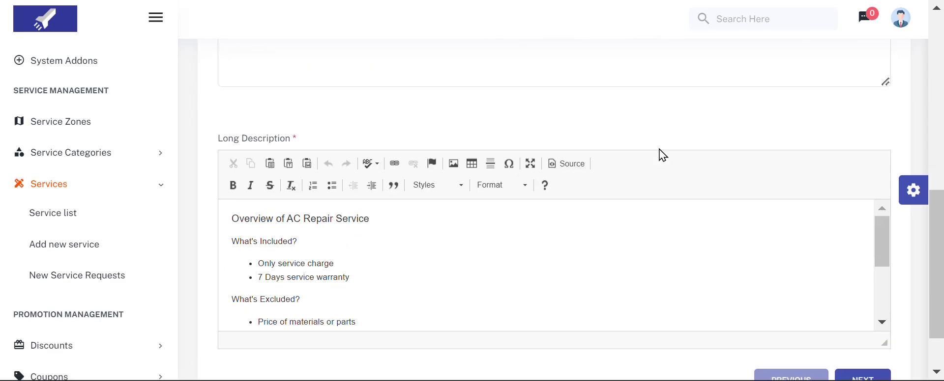
pyautogui.scroll(8, 659, 149)
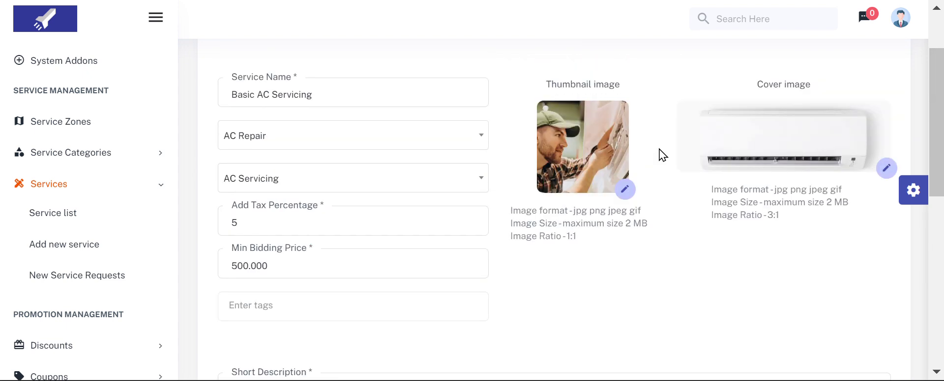
pyautogui.scroll(1, 660, 149)
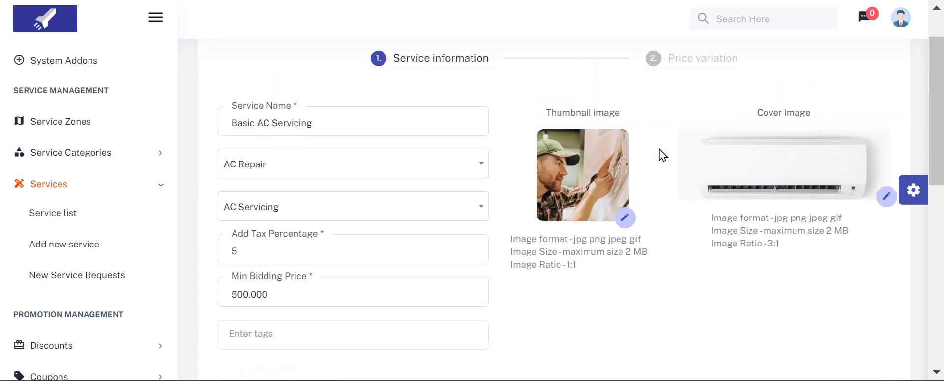
pyautogui.scroll(2, 660, 149)
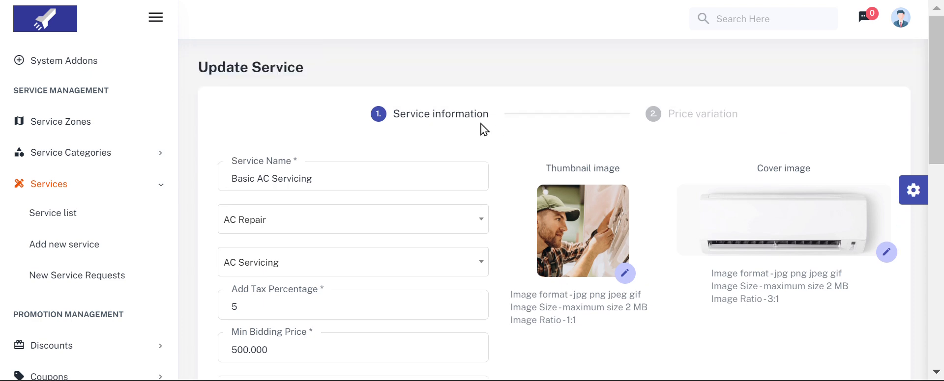
pyautogui.hotkey('alt', 'Left')
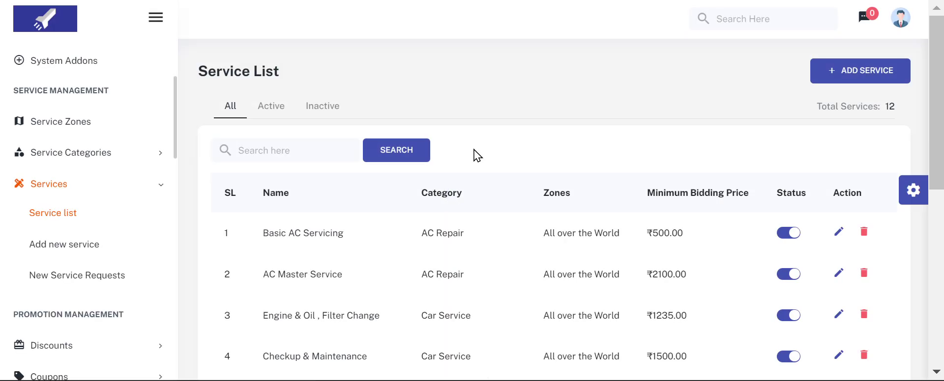
# Open the form for adding a service and examine its category, subcategory, tax, minimum bidding price and image upload fields.
pyautogui.click(831, 81)
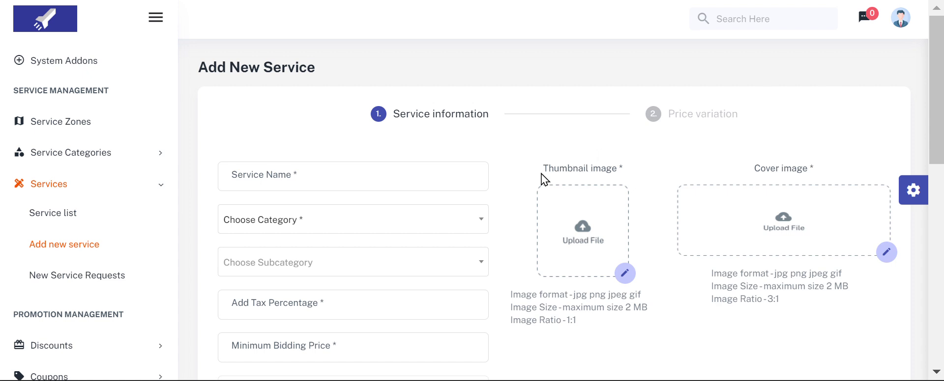
pyautogui.scroll(-2, 542, 174)
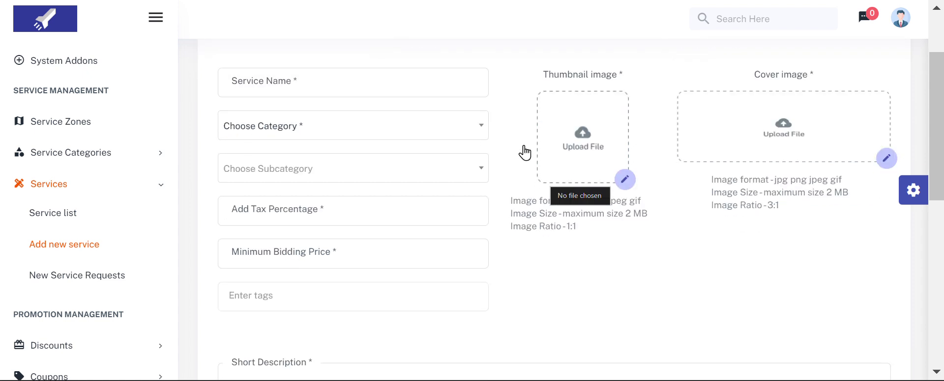
pyautogui.scroll(1, 418, 87)
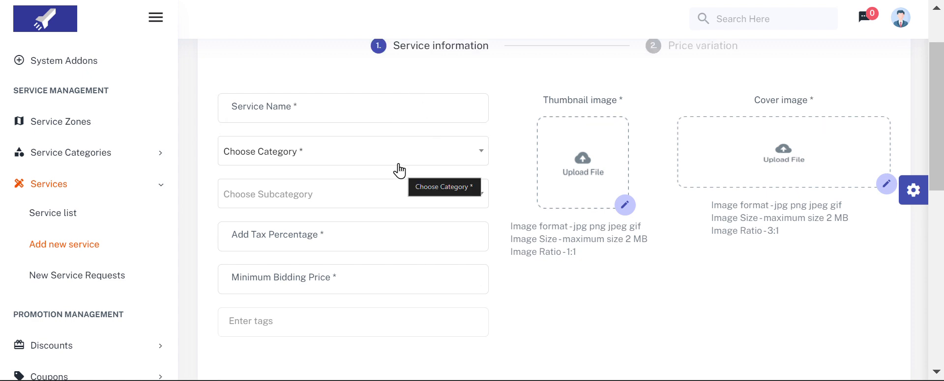
pyautogui.click(400, 200)
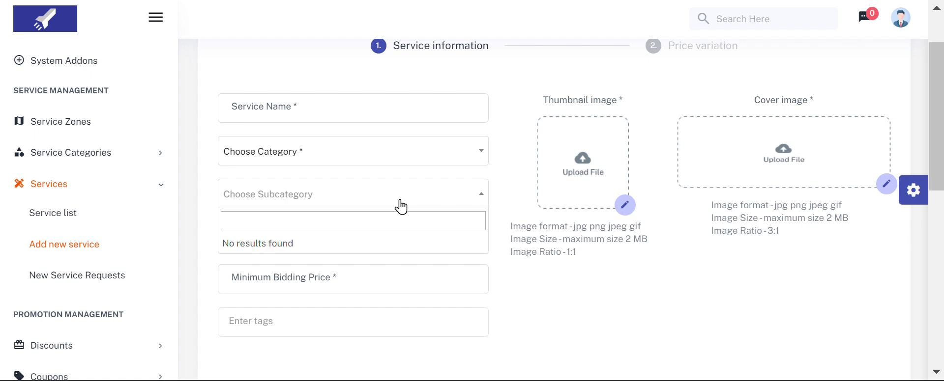
pyautogui.click(585, 285)
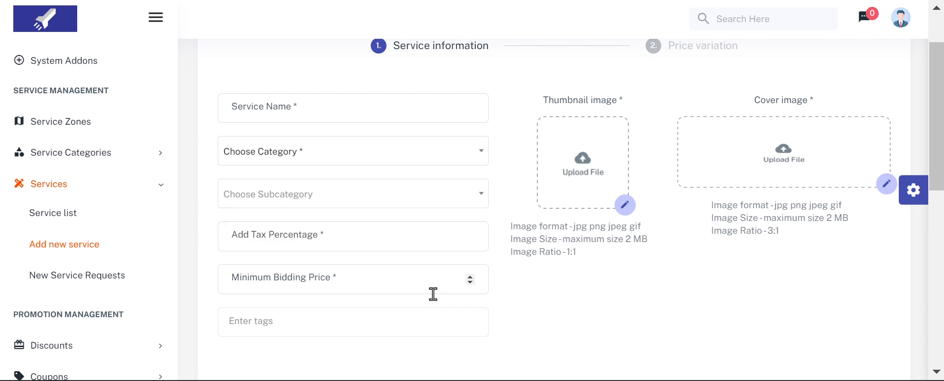
pyautogui.scroll(-2, 432, 294)
pyautogui.click(392, 168)
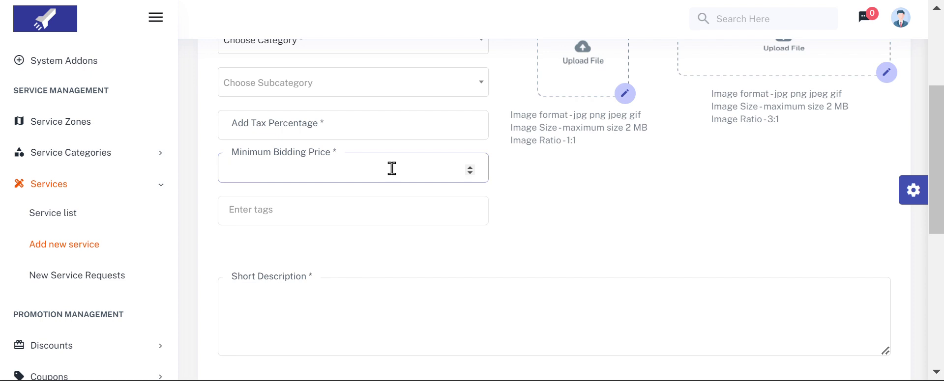
pyautogui.scroll(3, 392, 168)
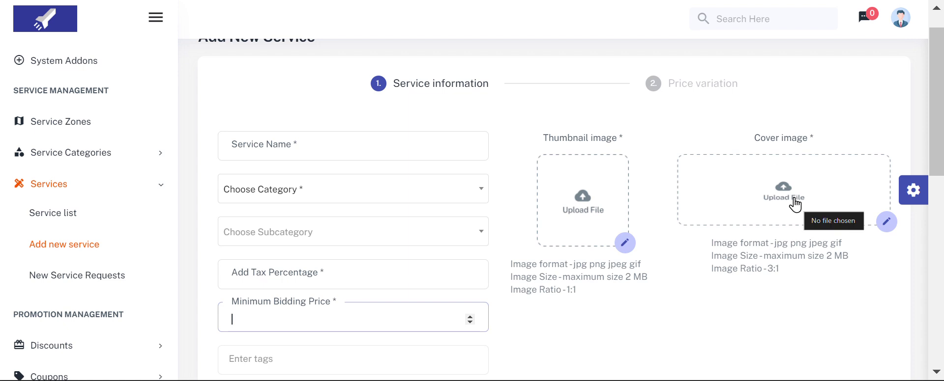
# Examine the tags, short description and long description fields of the new service form and try continuing to price variation.
pyautogui.scroll(-10, 794, 205)
pyautogui.scroll(4, 605, 173)
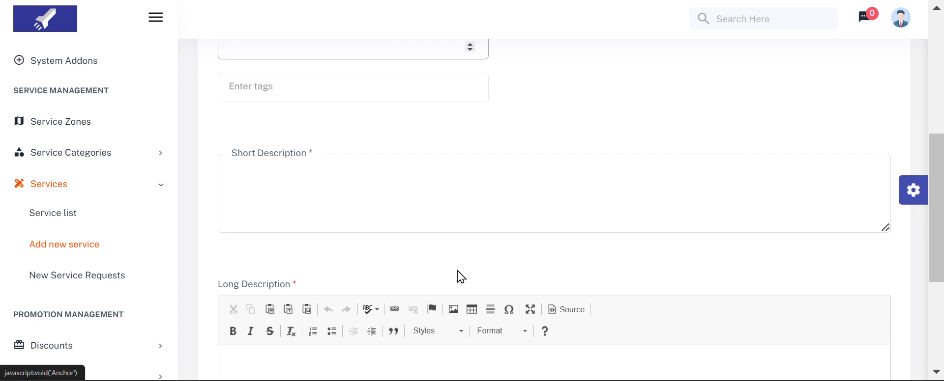
pyautogui.scroll(-1, 458, 273)
pyautogui.scroll(-2, 458, 276)
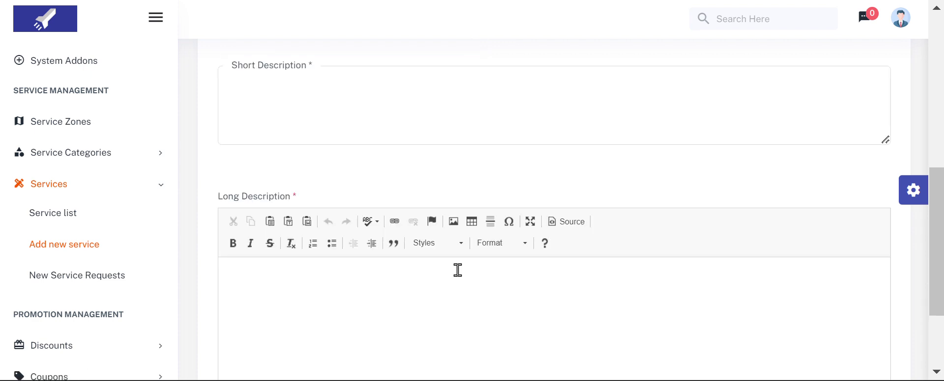
pyautogui.scroll(-2, 457, 271)
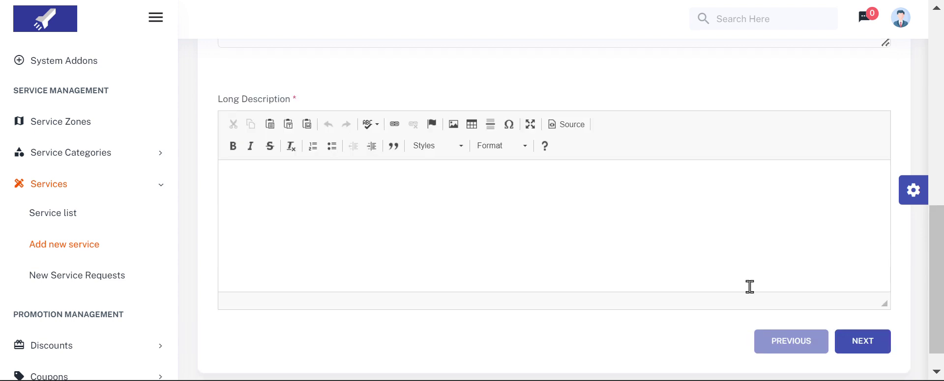
pyautogui.click(885, 357)
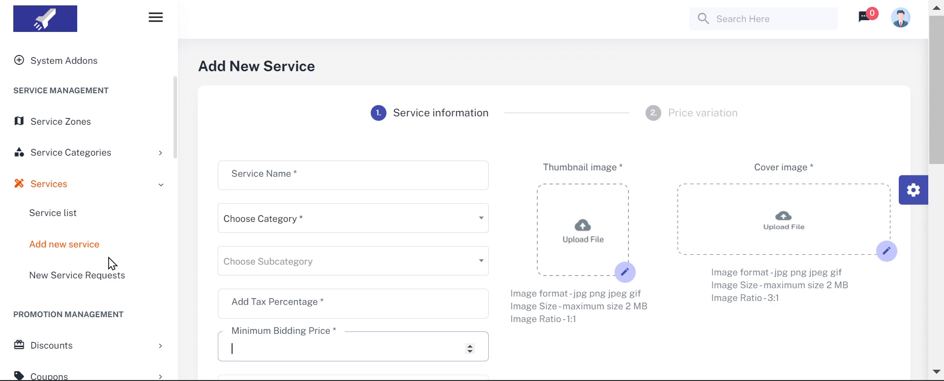
# Review the list of new service requests, then collapse the Services section.
pyautogui.click(95, 280)
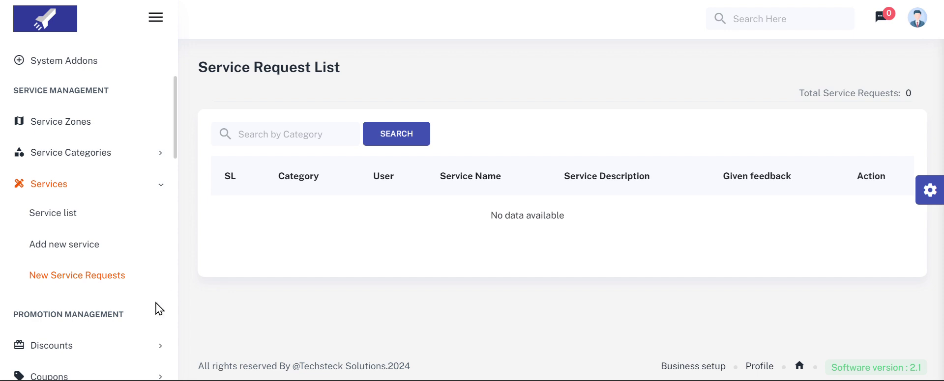
pyautogui.click(154, 190)
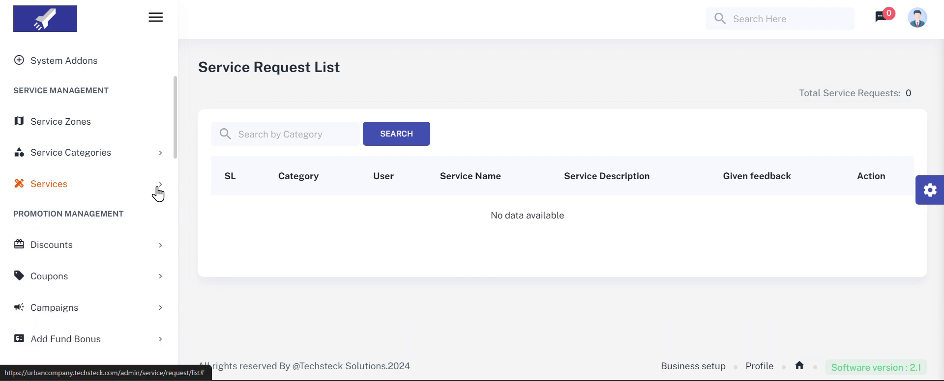
# Open the discount list and examine its discount types, zones, statuses and download format options.
pyautogui.scroll(-2, 123, 238)
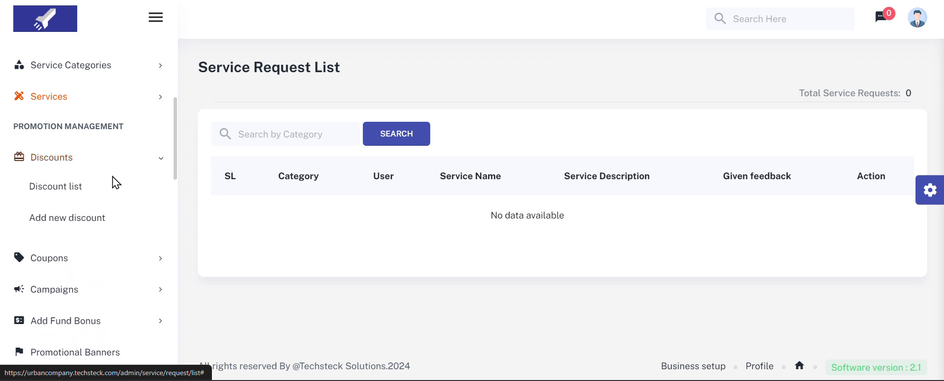
pyautogui.click(92, 196)
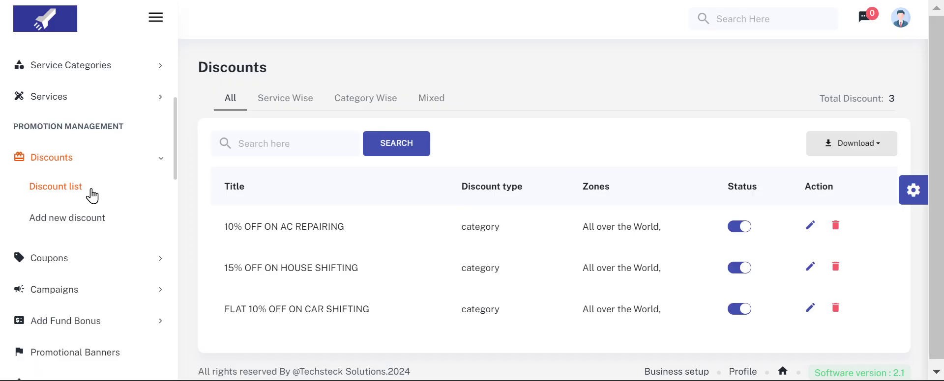
pyautogui.scroll(-1, 261, 243)
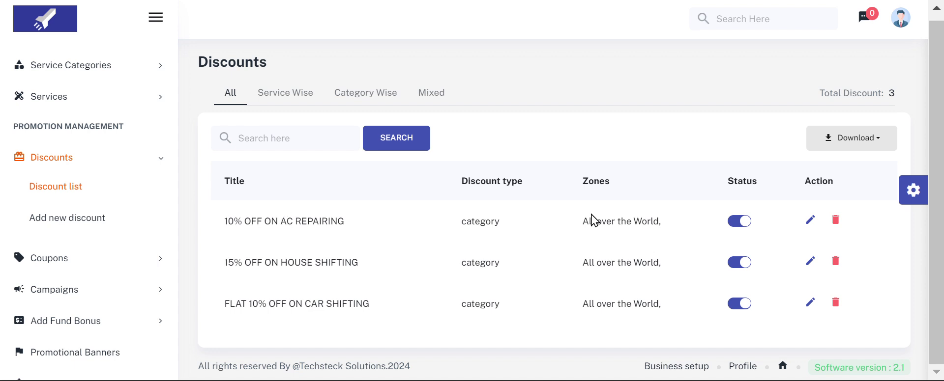
pyautogui.click(853, 136)
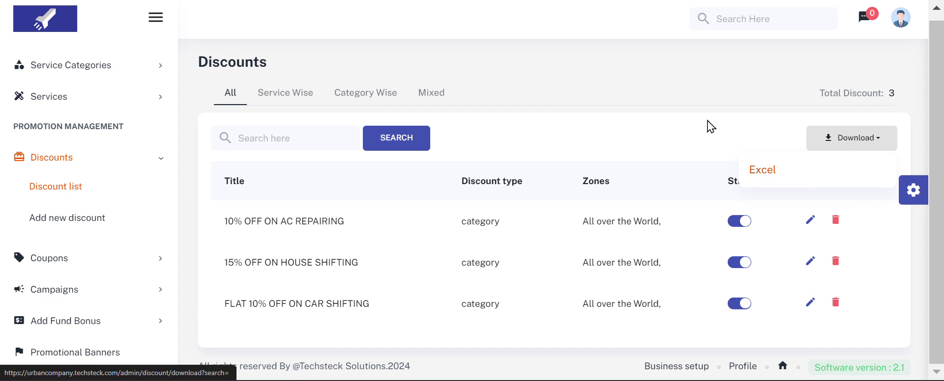
pyautogui.click(685, 113)
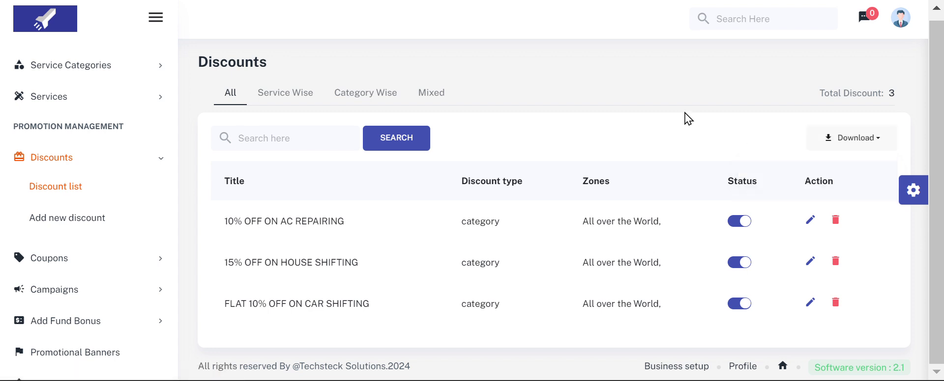
# Open the 10% OFF ON AC REPAIRING discount for editing, examine its settings, and return to the discount list.
pyautogui.click(811, 223)
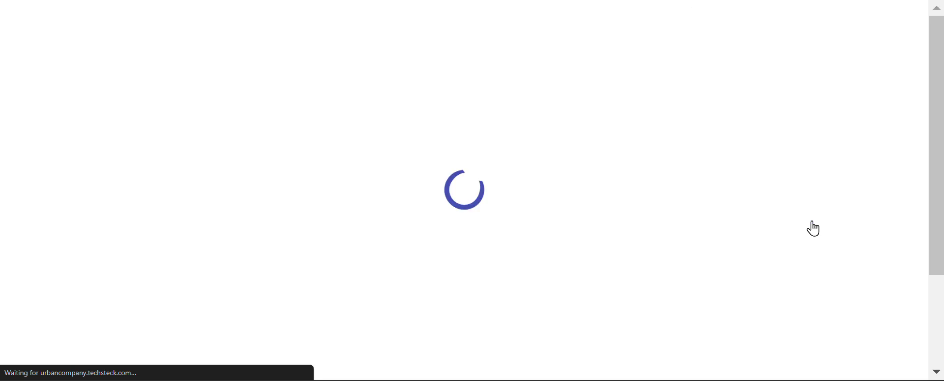
pyautogui.scroll(-2, 813, 228)
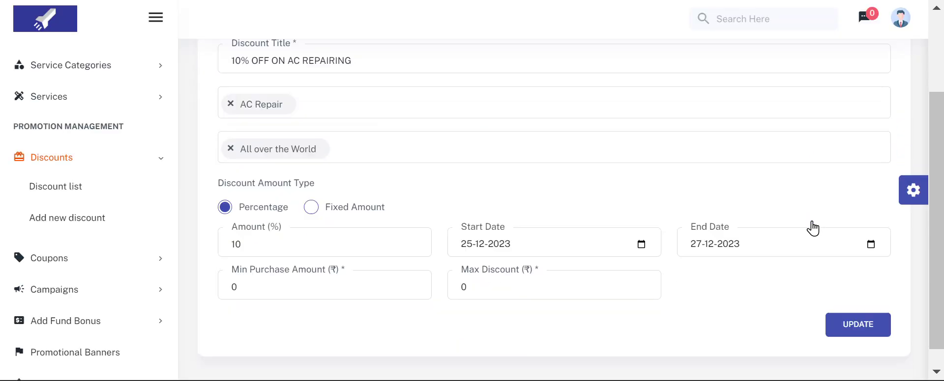
pyautogui.scroll(1, 812, 228)
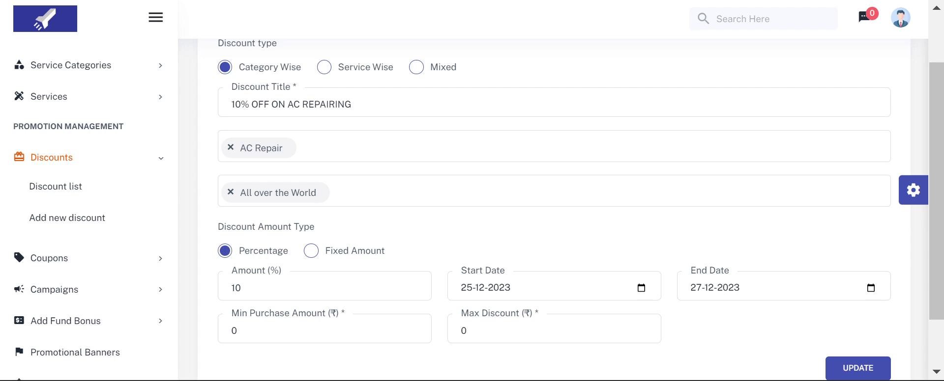
pyautogui.click(120, 201)
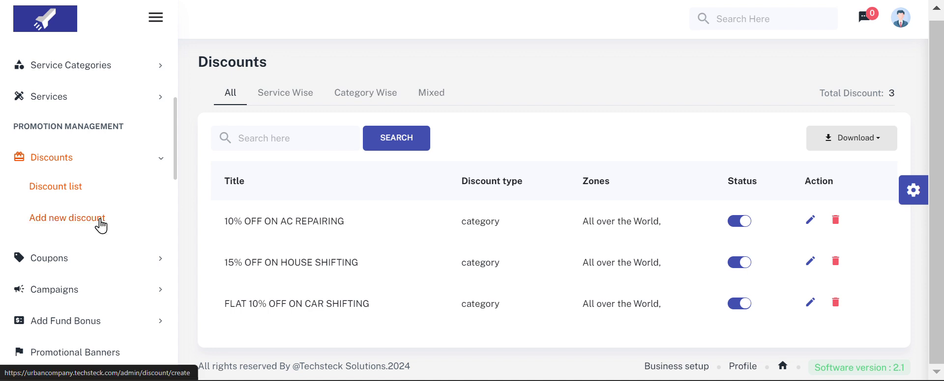
# View the discounts filtered by Service Wise, Category Wise and Mixed in turn.
pyautogui.click(294, 103)
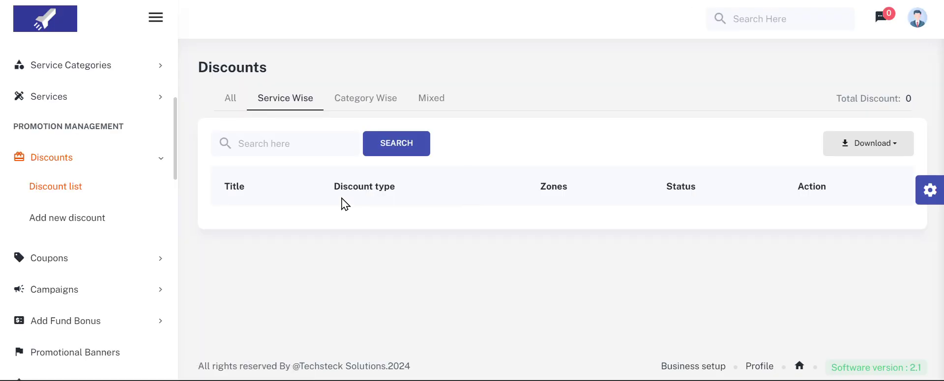
pyautogui.click(375, 103)
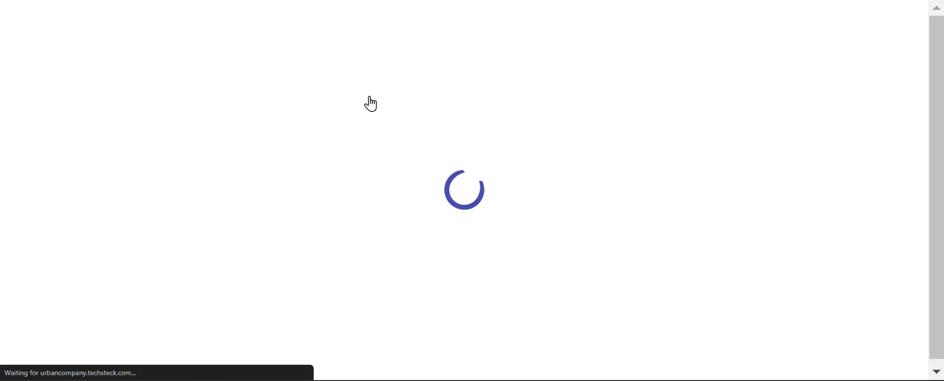
pyautogui.click(425, 105)
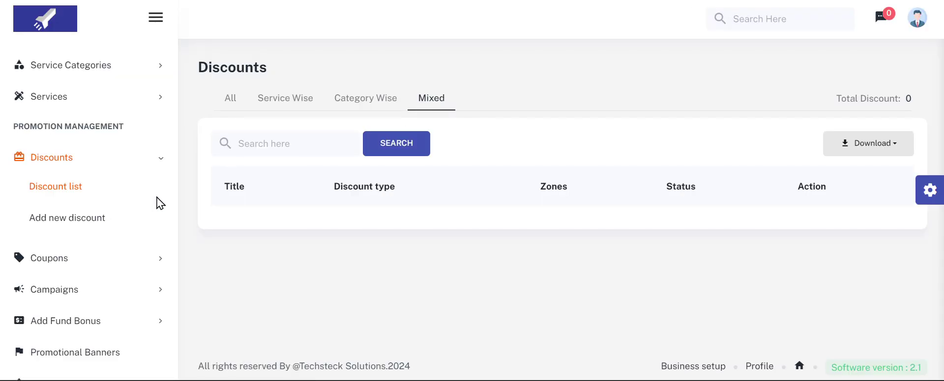
# Open the form for adding a discount and examine its type, title, category, zone, amount, date and purchase limit fields.
pyautogui.click(116, 217)
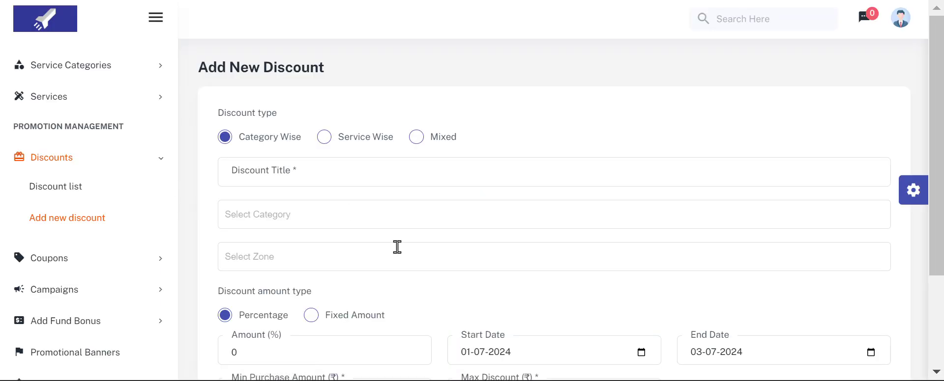
pyautogui.scroll(-3, 398, 247)
pyautogui.scroll(2, 397, 247)
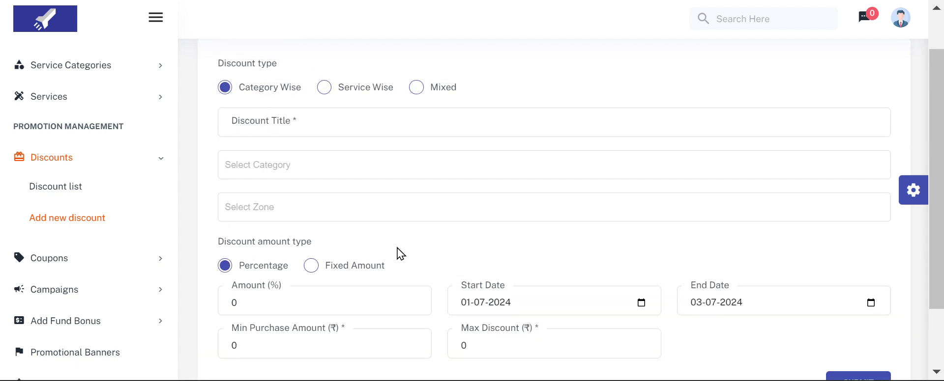
pyautogui.scroll(1, 397, 249)
pyautogui.scroll(-1, 398, 249)
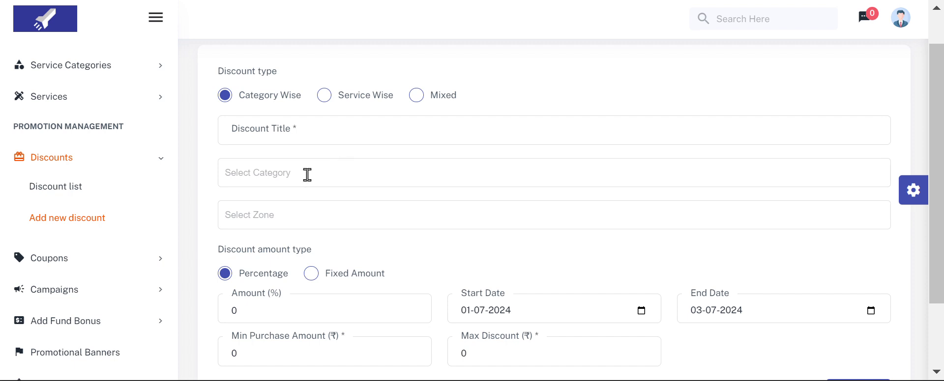
# Check the remaining fields of the new discount form, then open the coupon list and review its columns.
pyautogui.scroll(-2, 348, 217)
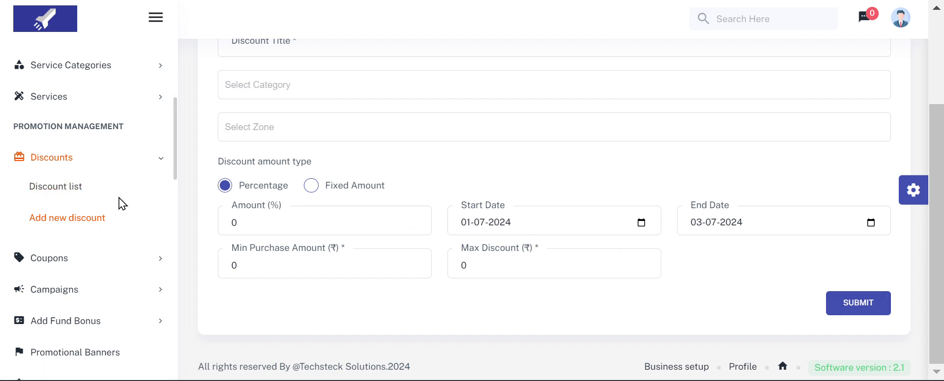
pyautogui.click(112, 166)
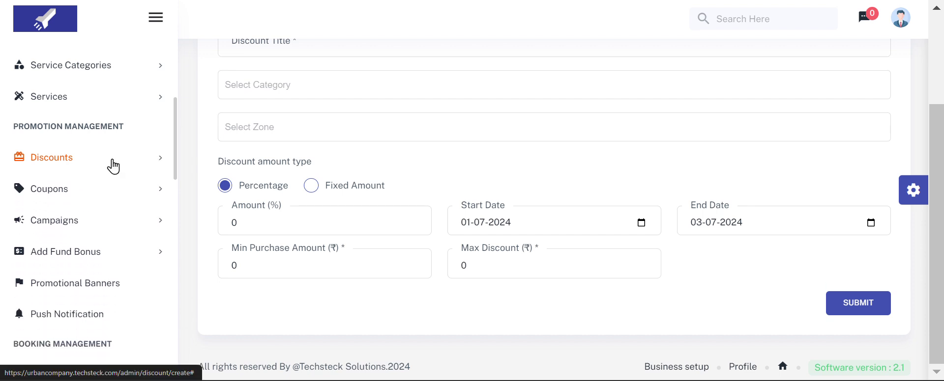
pyautogui.click(134, 191)
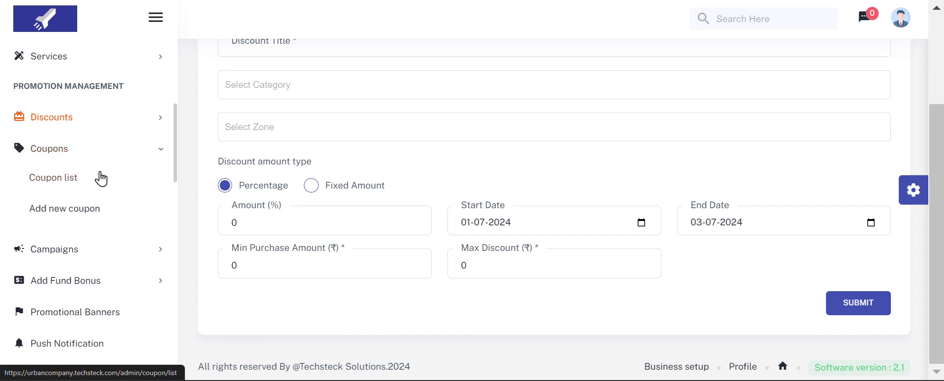
pyautogui.click(100, 179)
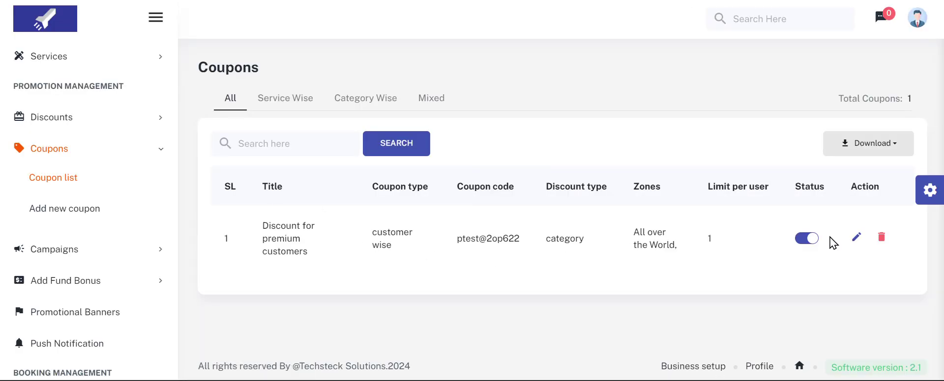
# Open the Discount for premium customers coupon for editing and examine its code, customer, discount type, category and zone settings.
pyautogui.click(856, 238)
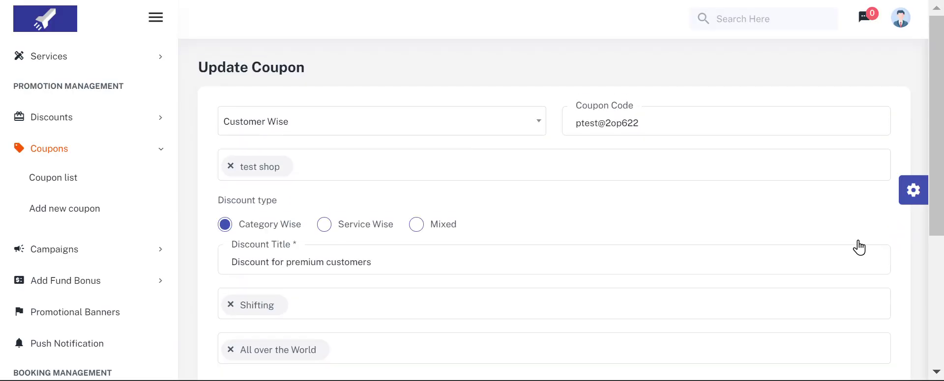
pyautogui.scroll(-1, 859, 248)
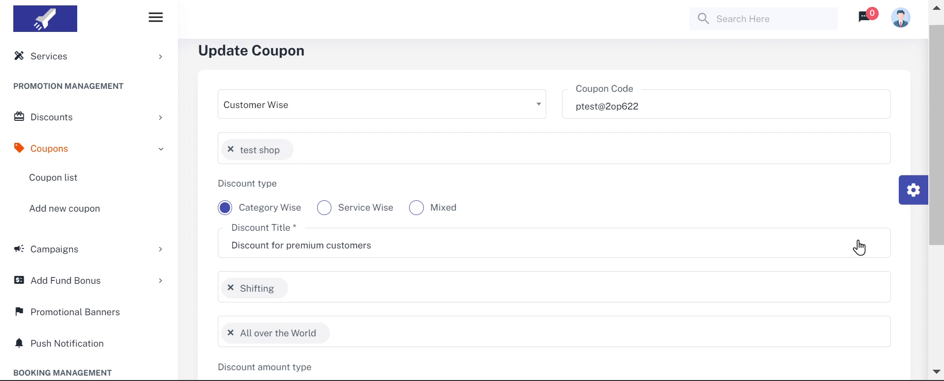
pyautogui.scroll(-2, 859, 248)
pyautogui.scroll(-2, 859, 248)
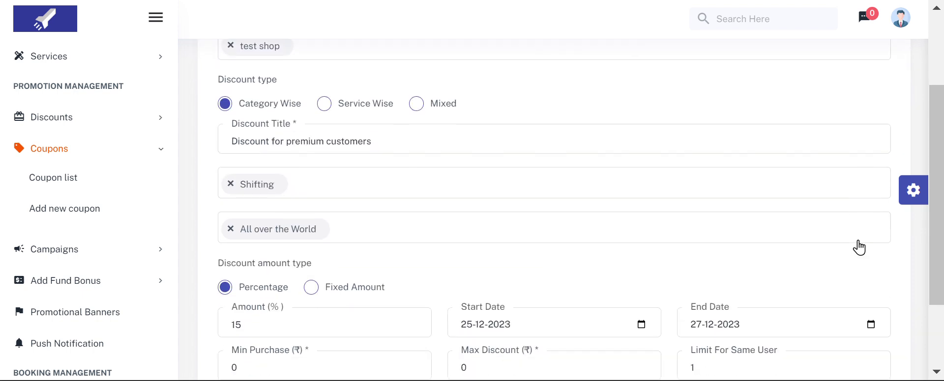
pyautogui.scroll(4, 859, 248)
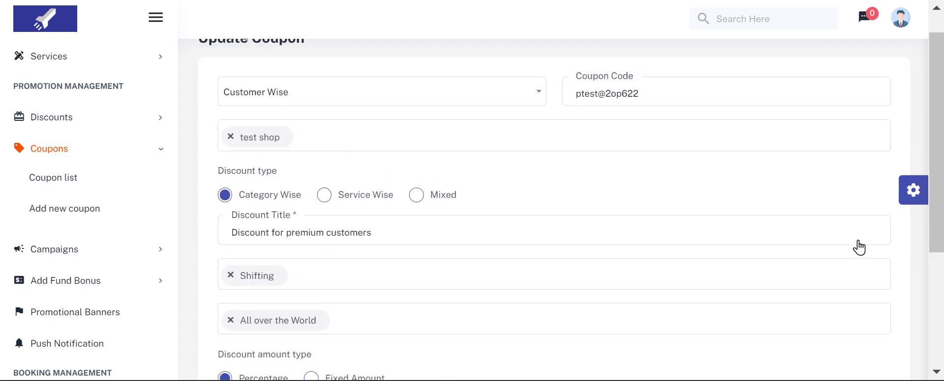
# View the coupon type options and the amount, date and usage limit settings of this coupon, then return to the coupon list.
pyautogui.click(438, 101)
pyautogui.click(439, 100)
pyautogui.click(440, 105)
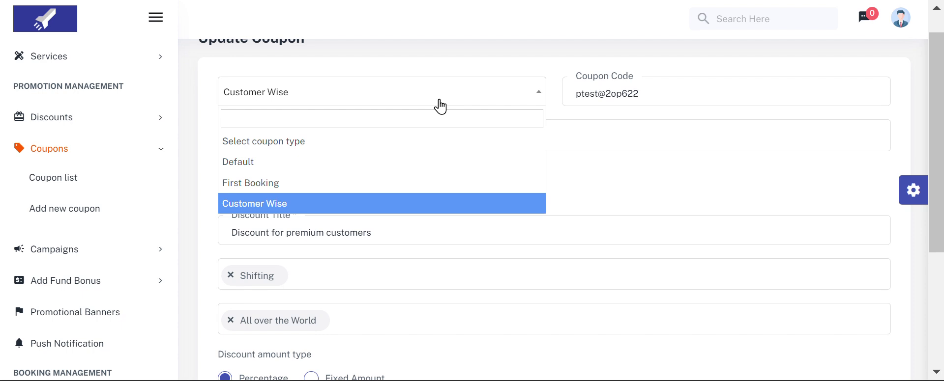
pyautogui.click(639, 117)
pyautogui.scroll(-2, 621, 224)
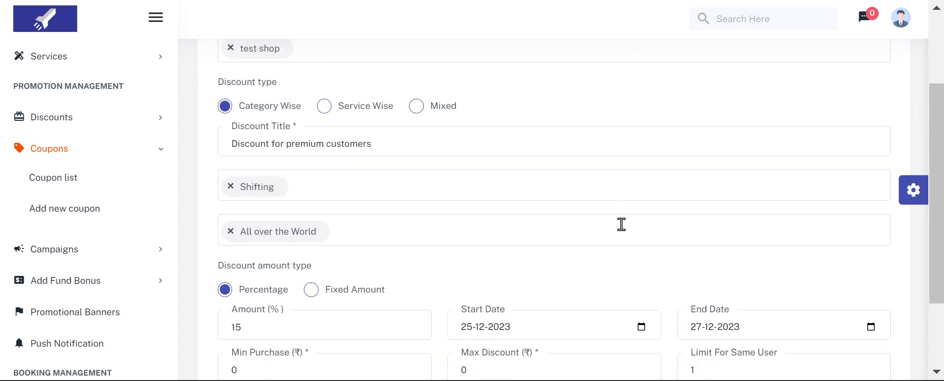
pyautogui.scroll(-2, 622, 224)
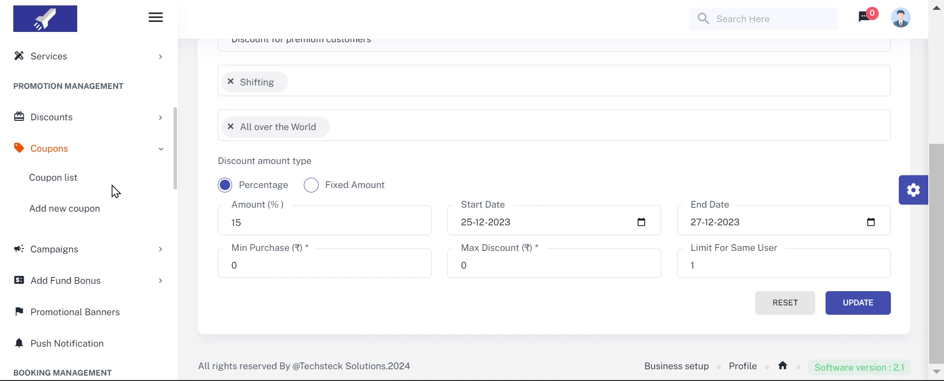
pyautogui.click(67, 180)
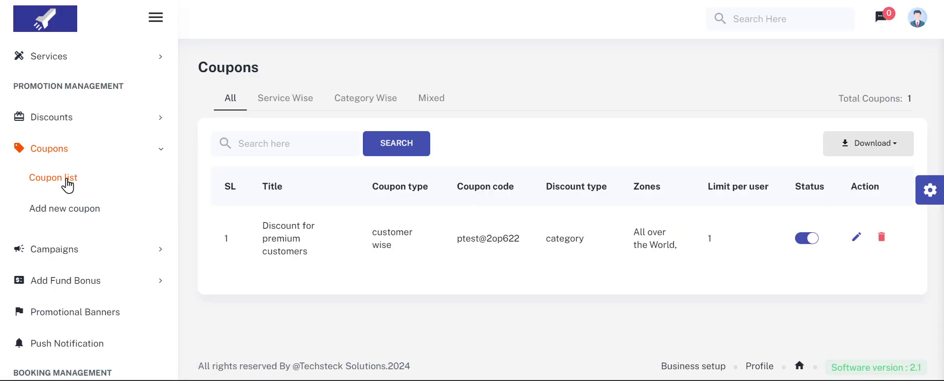
# Open the form for adding a coupon and examine its coupon type options and its discount, zone, amount, date and limit fields.
pyautogui.click(83, 213)
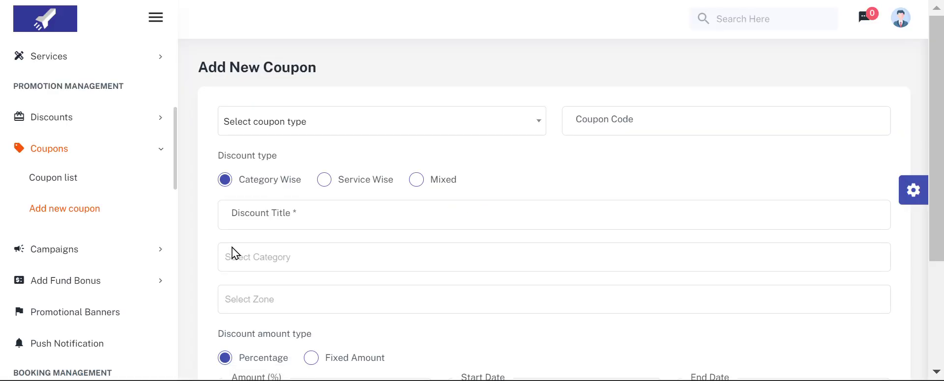
pyautogui.scroll(-3, 388, 243)
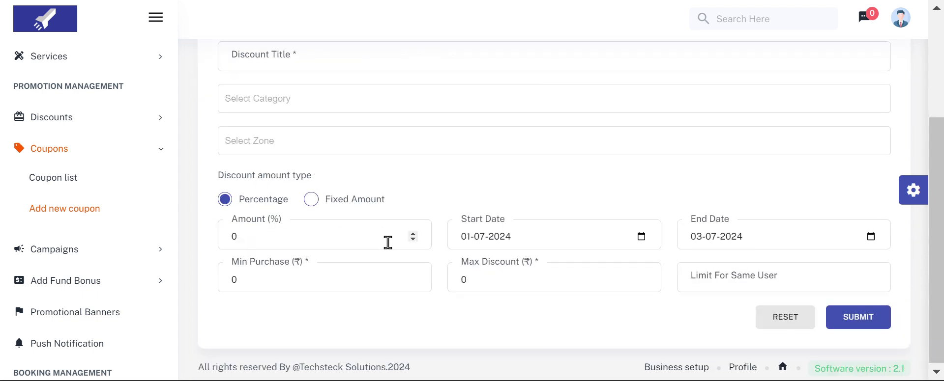
pyautogui.scroll(2, 388, 243)
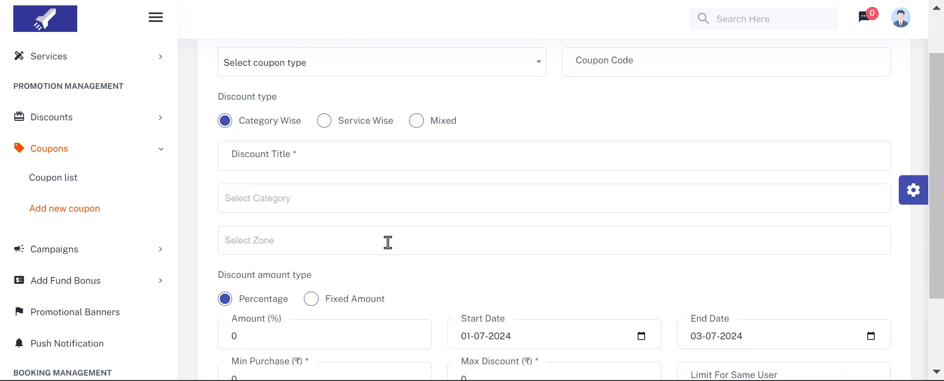
pyautogui.scroll(1, 388, 243)
pyautogui.click(414, 118)
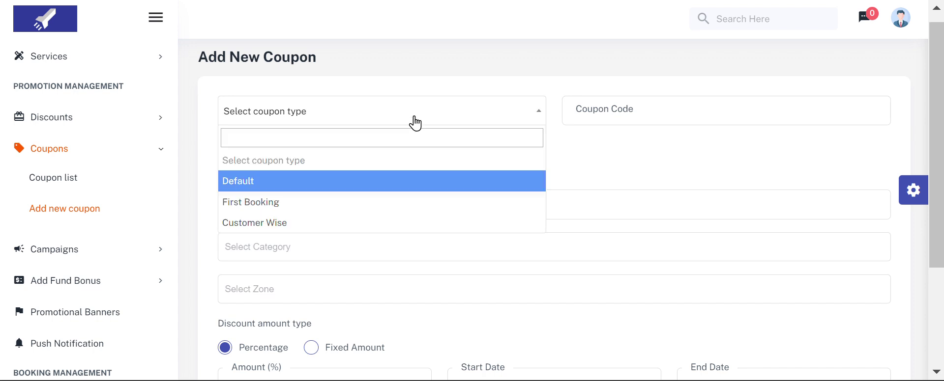
pyautogui.click(415, 123)
pyautogui.scroll(-1, 426, 230)
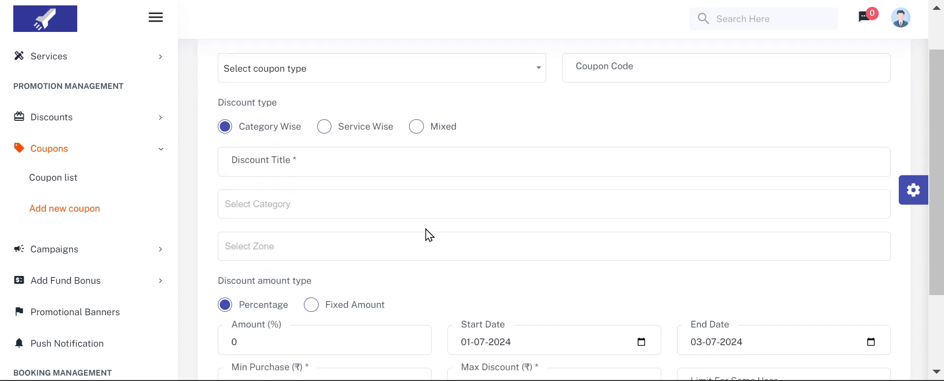
pyautogui.scroll(-2, 426, 229)
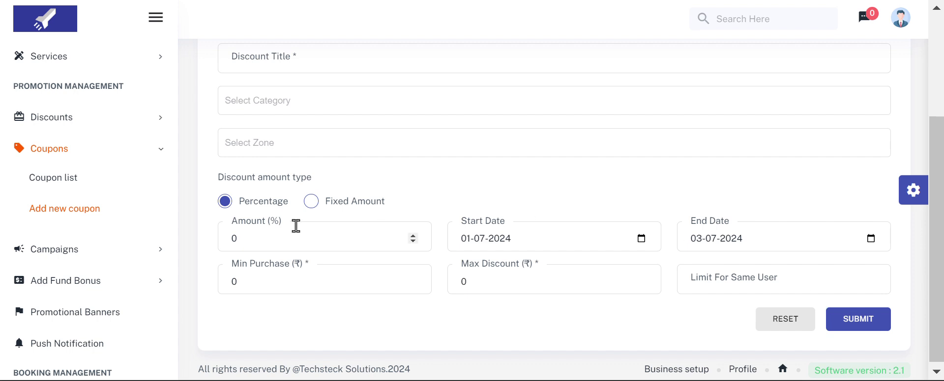
# Open the campaign list and examine its columns and discount type filters.
pyautogui.click(116, 150)
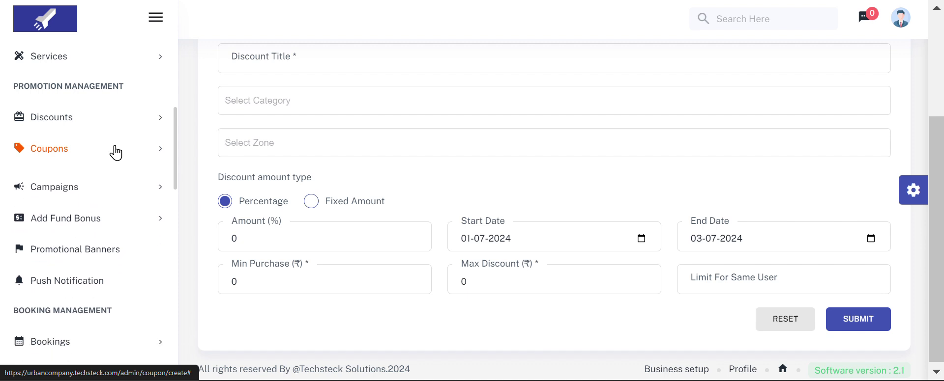
pyautogui.click(132, 186)
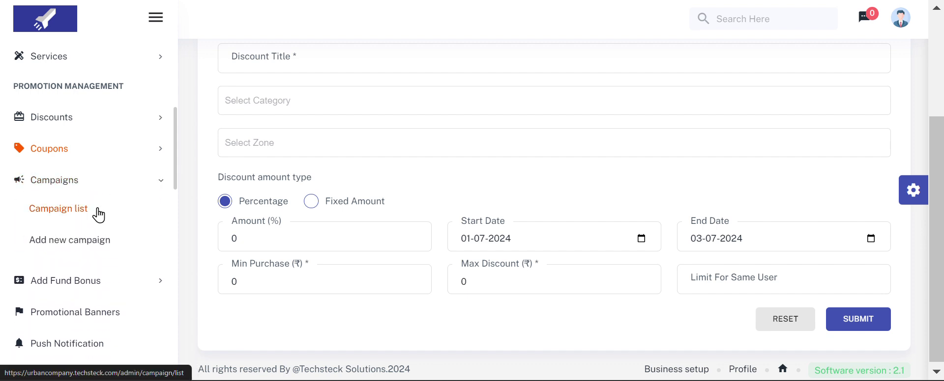
pyautogui.click(97, 210)
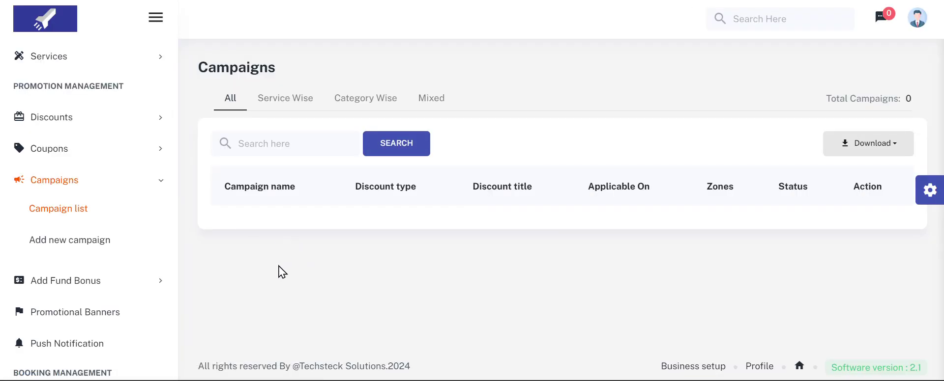
# Open the form for adding a campaign and examine its name, cover image, thumbnail and discount type fields.
pyautogui.click(132, 246)
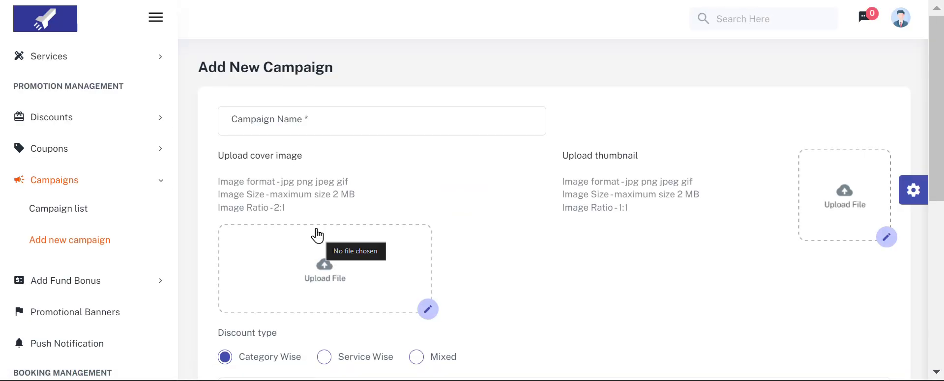
pyautogui.click(369, 128)
pyautogui.scroll(-3, 449, 190)
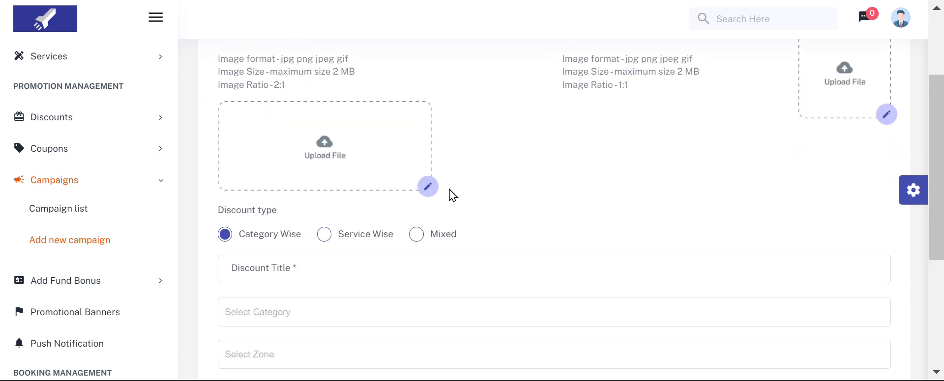
pyautogui.scroll(1, 450, 190)
pyautogui.scroll(-3, 450, 189)
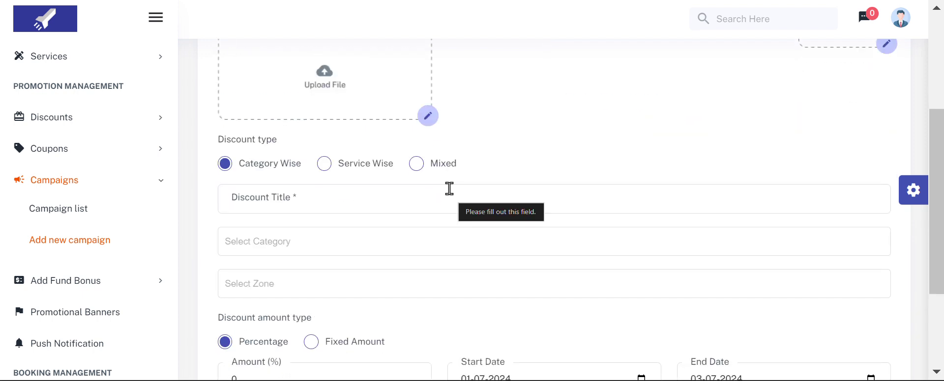
# View the category and zone choices of the new campaign and examine its discount amount type, date and purchase limit fields.
pyautogui.click(484, 248)
pyautogui.click(459, 290)
pyautogui.scroll(-3, 459, 290)
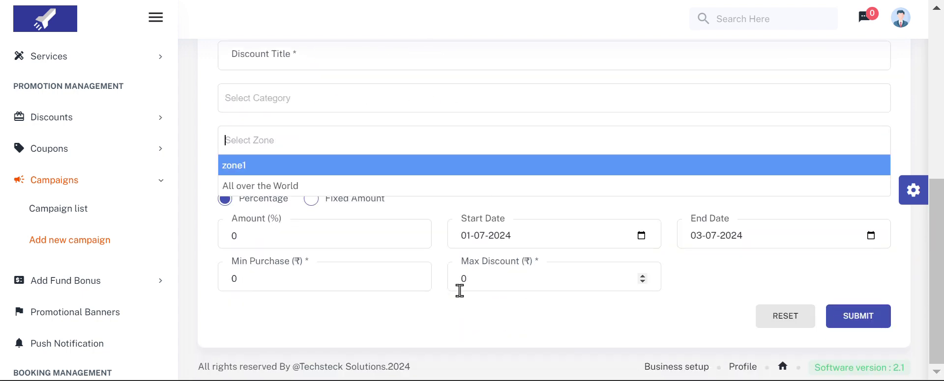
pyautogui.click(484, 331)
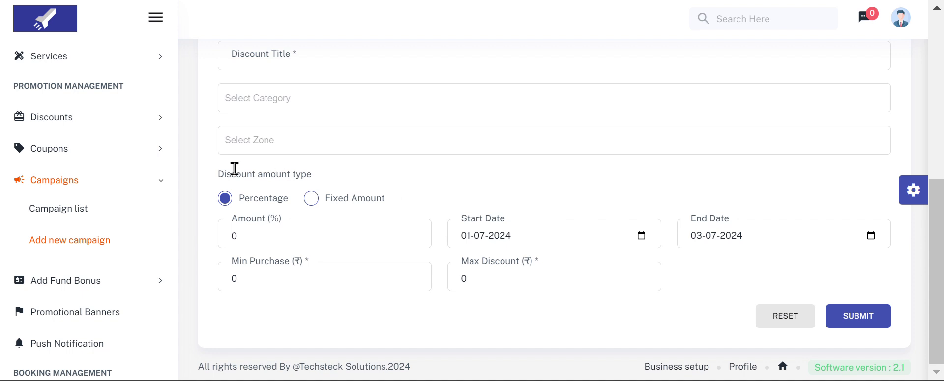
pyautogui.moveTo(210, 174); pyautogui.dragTo(317, 175)
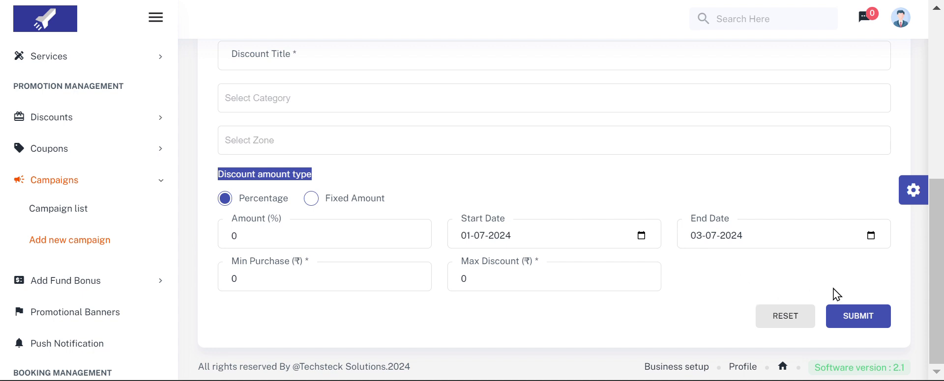
pyautogui.click(526, 204)
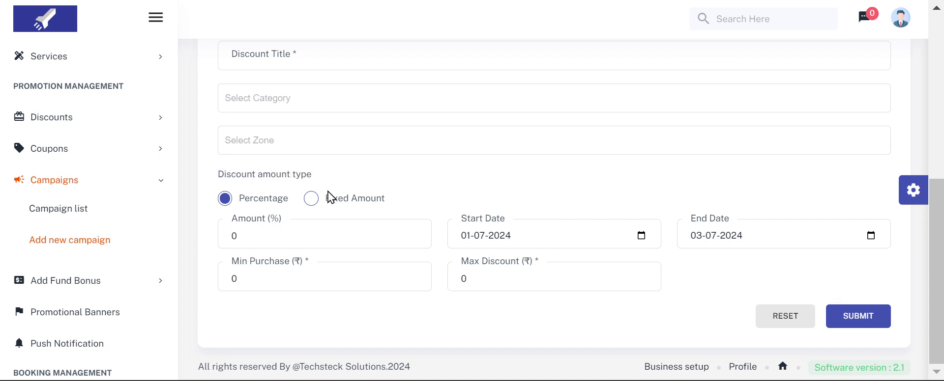
# Open the list of add fund bonuses and examine its columns and status filters.
pyautogui.click(127, 191)
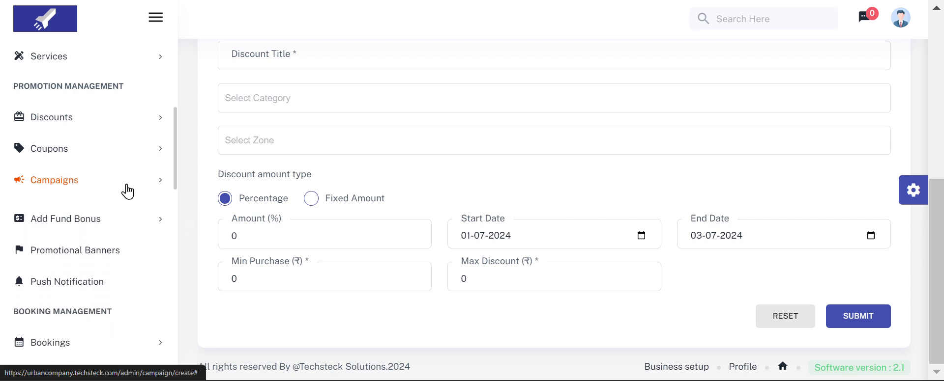
pyautogui.click(105, 216)
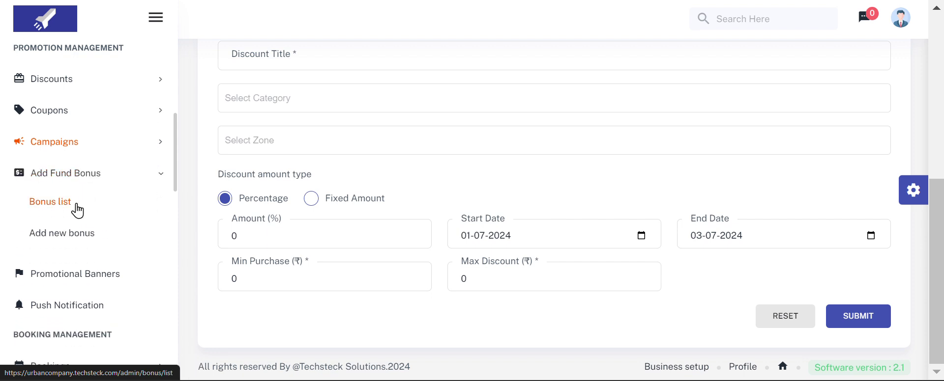
pyautogui.click(77, 206)
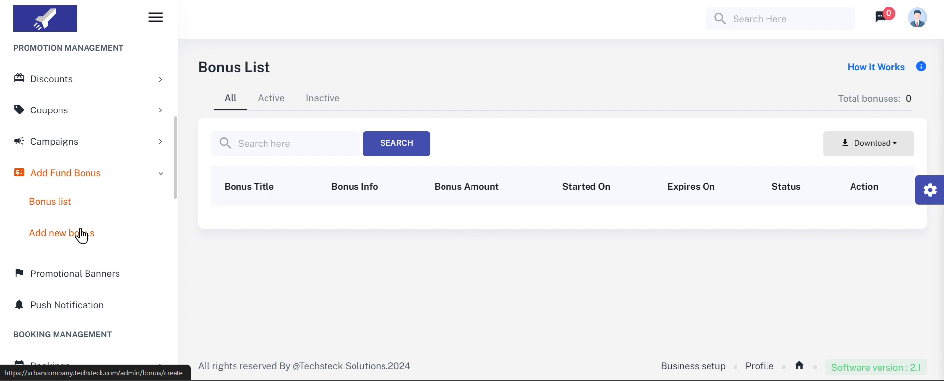
# Open the form for adding a wallet bonus and examine its title, description, bonus type options, amount and date fields.
pyautogui.click(81, 235)
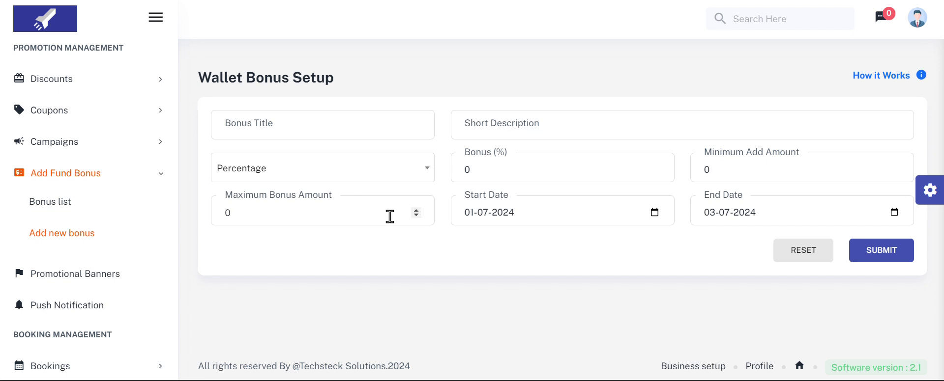
pyautogui.click(383, 120)
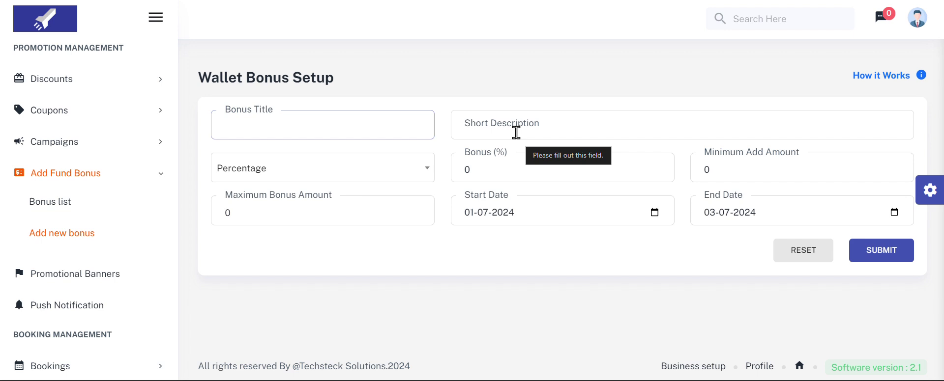
pyautogui.click(385, 169)
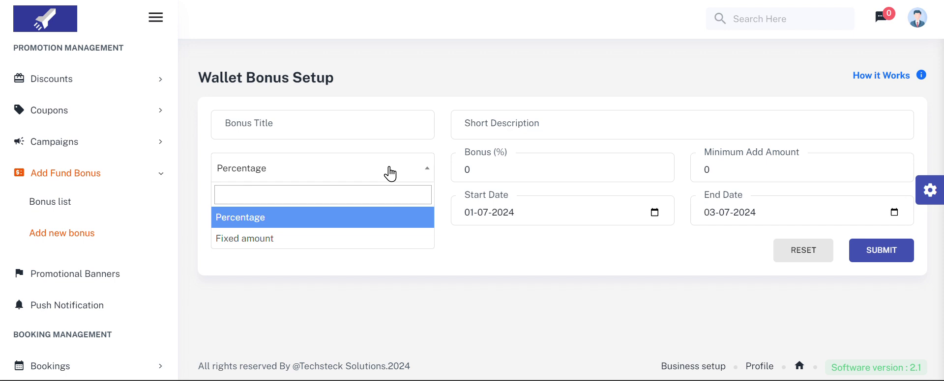
pyautogui.click(518, 171)
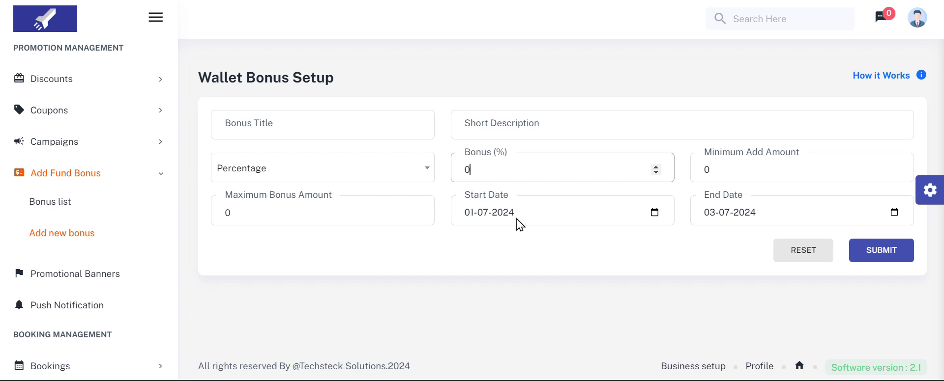
# Open the promotional banners page and examine its banner form, resource types and category choices.
pyautogui.click(137, 184)
pyautogui.click(137, 184)
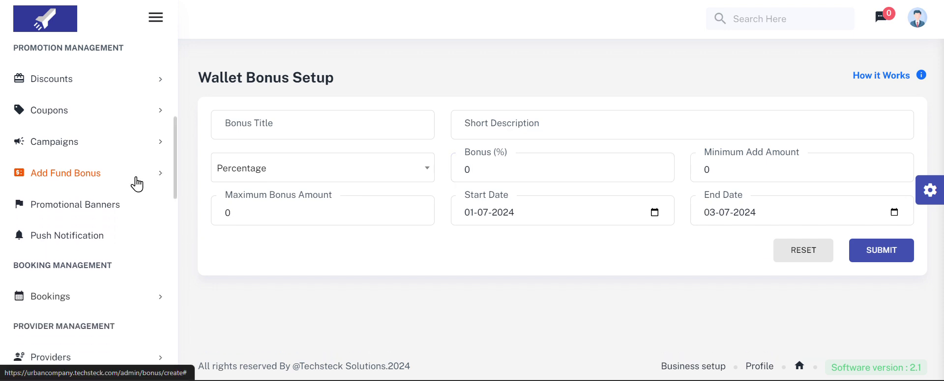
pyautogui.click(112, 209)
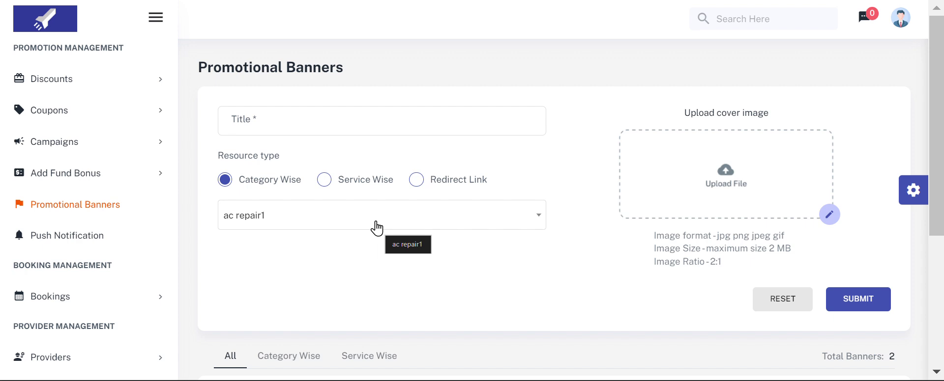
pyautogui.scroll(-5, 375, 222)
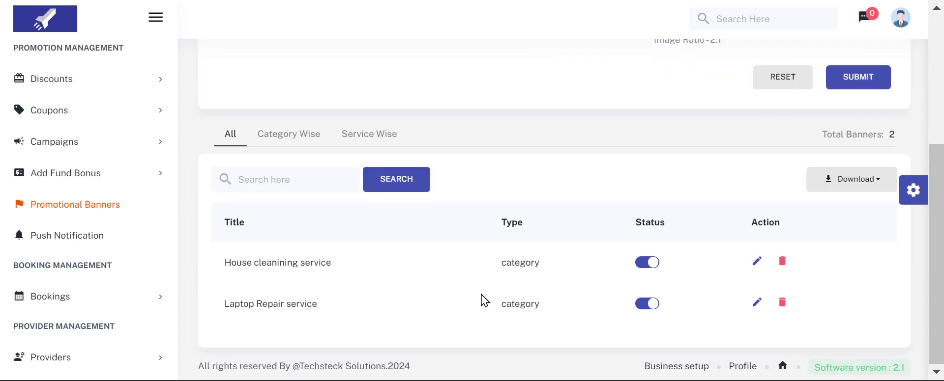
pyautogui.scroll(5, 482, 295)
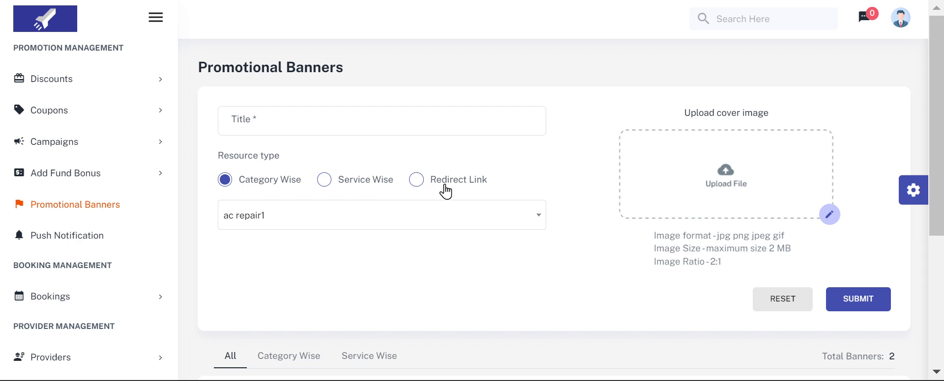
pyautogui.click(422, 212)
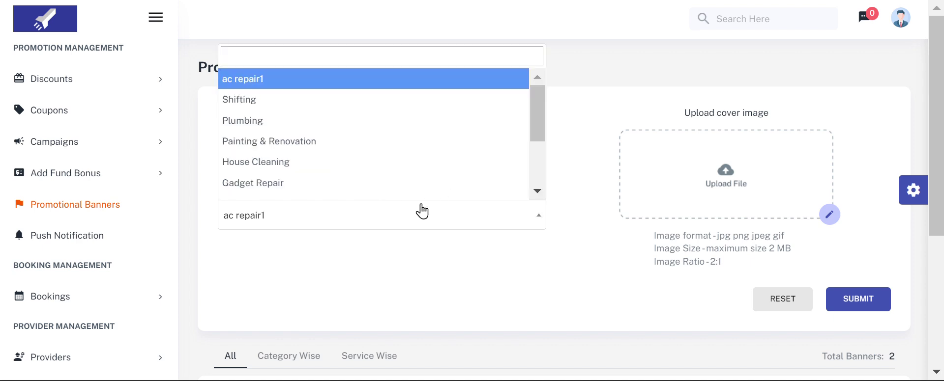
pyautogui.scroll(-2, 422, 154)
pyautogui.click(526, 276)
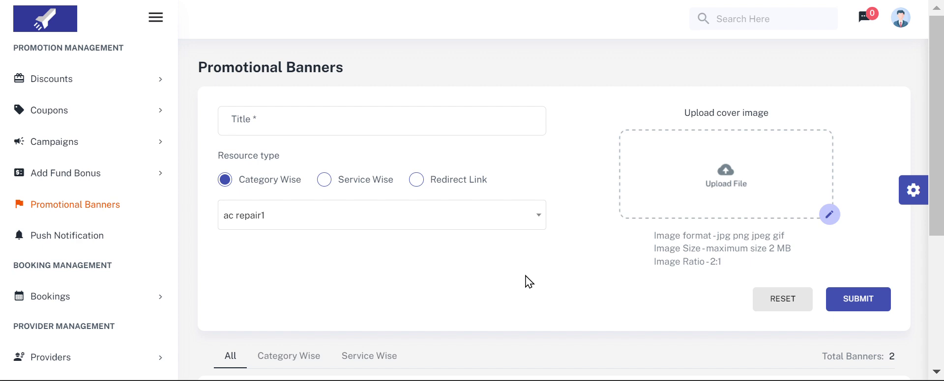
# View the promotional banner list filtered by category wise and service wise, ending with all banners.
pyautogui.scroll(-5, 613, 270)
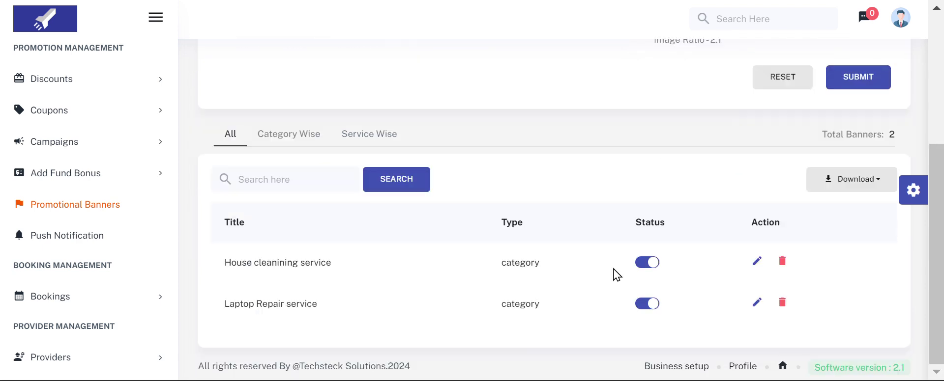
pyautogui.click(309, 147)
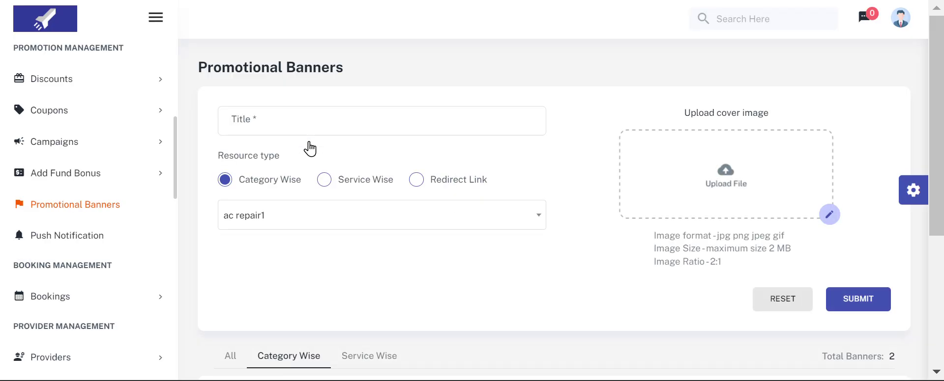
pyautogui.scroll(-4, 310, 147)
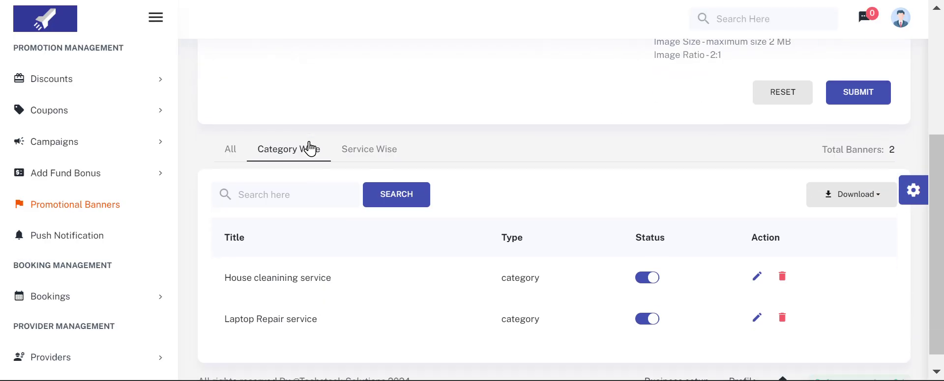
pyautogui.click(360, 147)
pyautogui.scroll(-3, 360, 148)
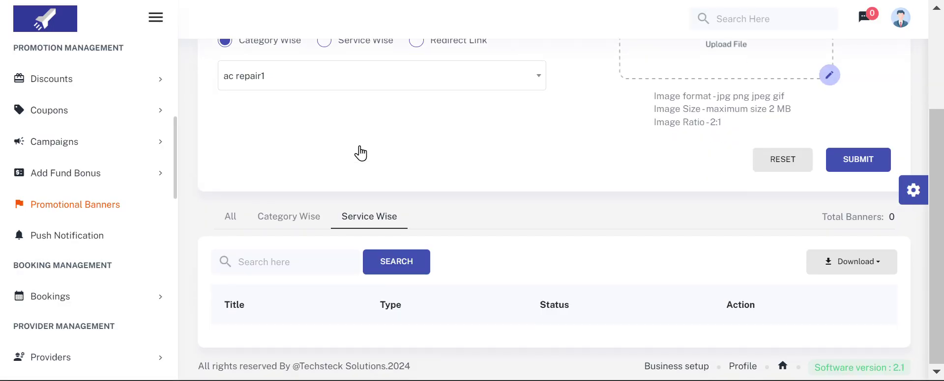
pyautogui.click(226, 220)
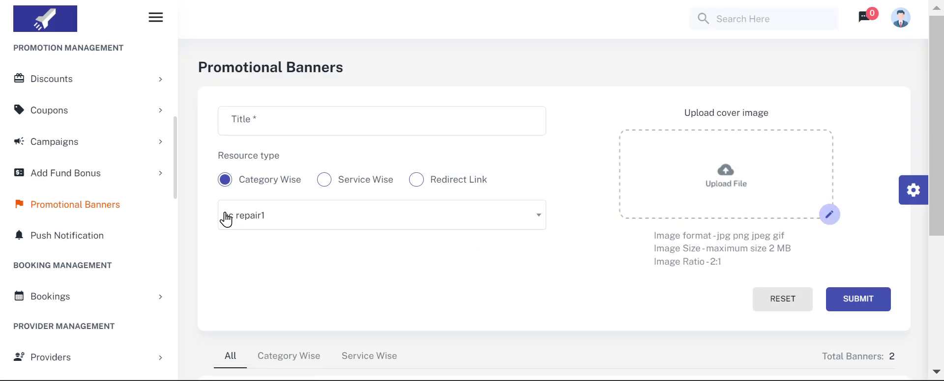
pyautogui.scroll(-5, 227, 219)
pyautogui.scroll(5, 226, 220)
# Open the push notification page and view its list filtered by customer, provider and serviceman, ending with all notifications.
pyautogui.click(66, 236)
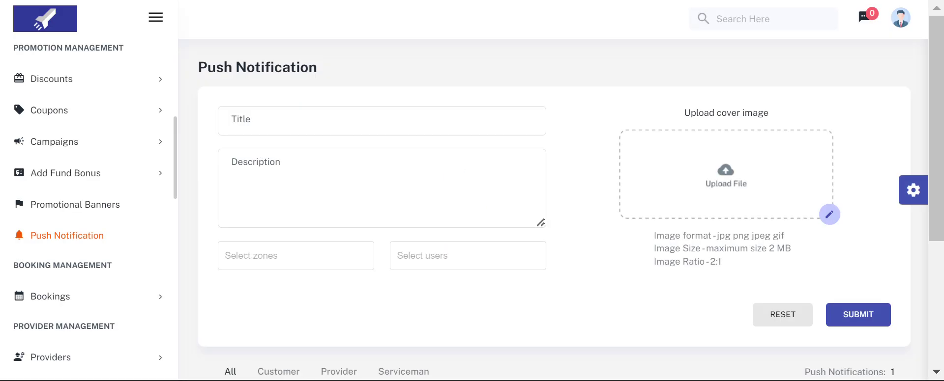
pyautogui.scroll(-4, 433, 101)
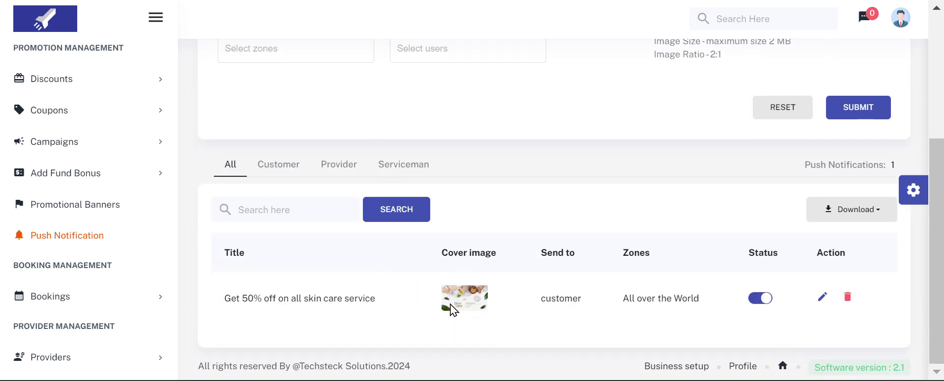
pyautogui.click(276, 174)
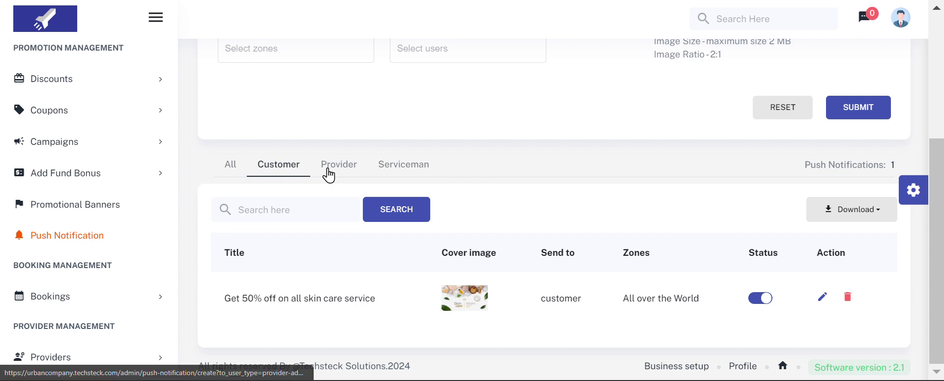
pyautogui.click(328, 175)
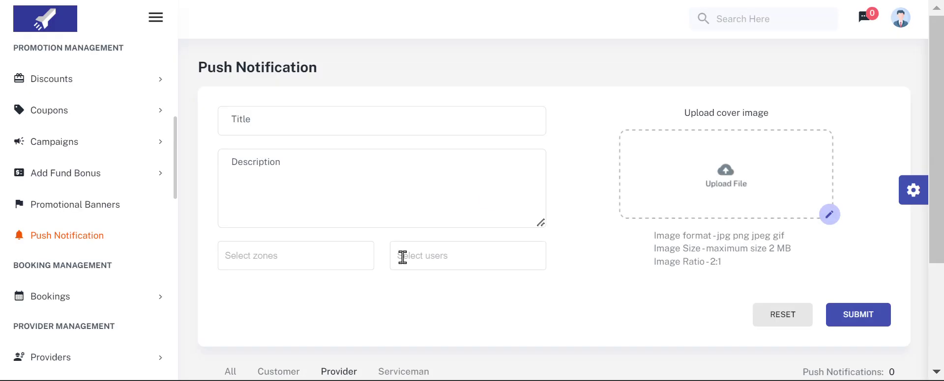
pyautogui.click(414, 229)
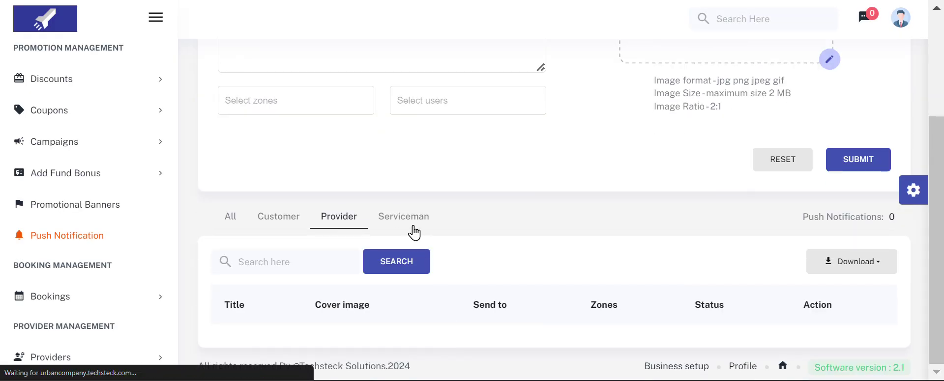
pyautogui.click(232, 217)
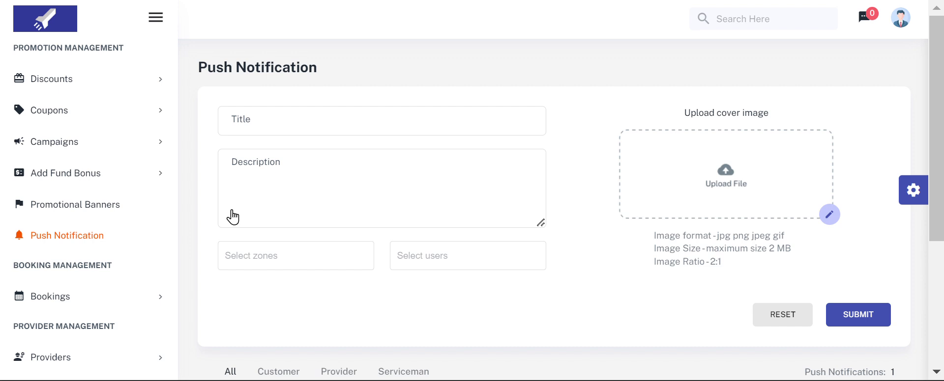
# Examine the push notification form's title, zone and user choices, and the status and action controls in its list.
pyautogui.click(314, 133)
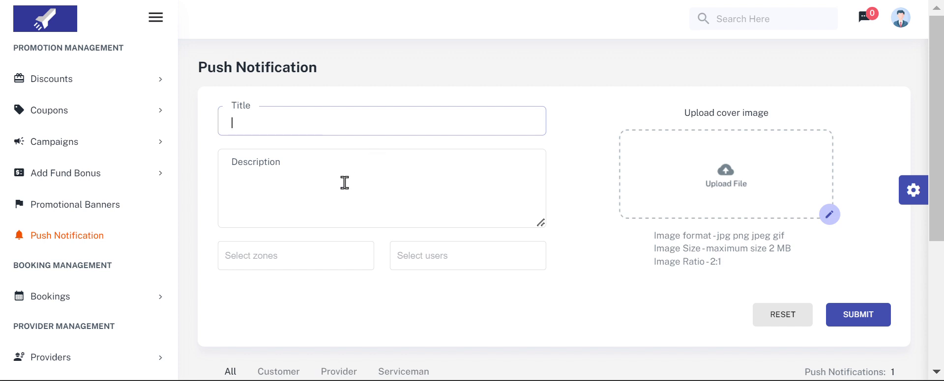
pyautogui.click(313, 256)
pyautogui.click(415, 263)
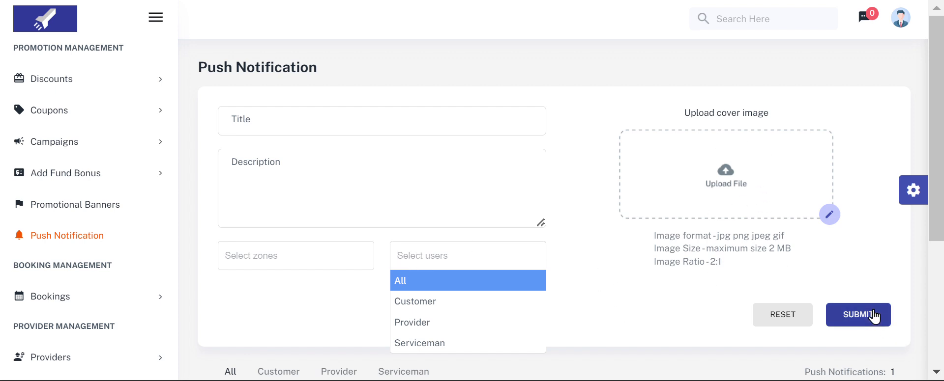
pyautogui.click(608, 83)
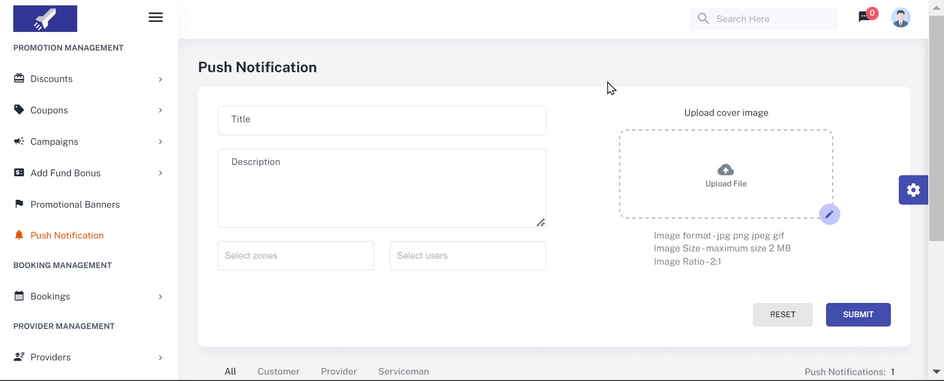
pyautogui.scroll(-4, 607, 82)
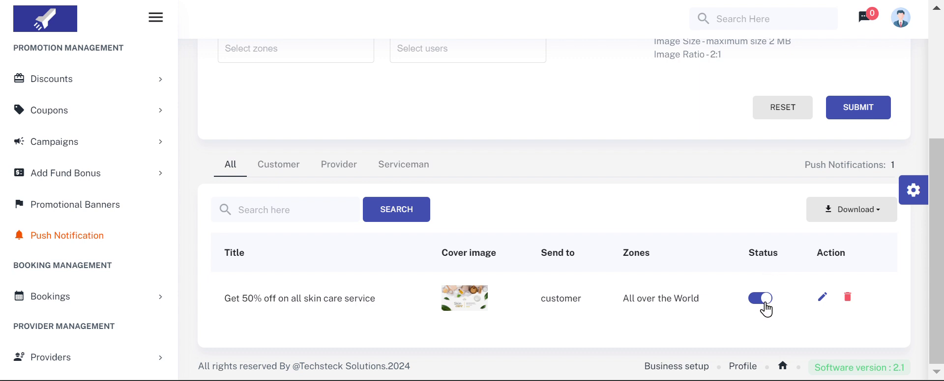
pyautogui.scroll(4, 491, 157)
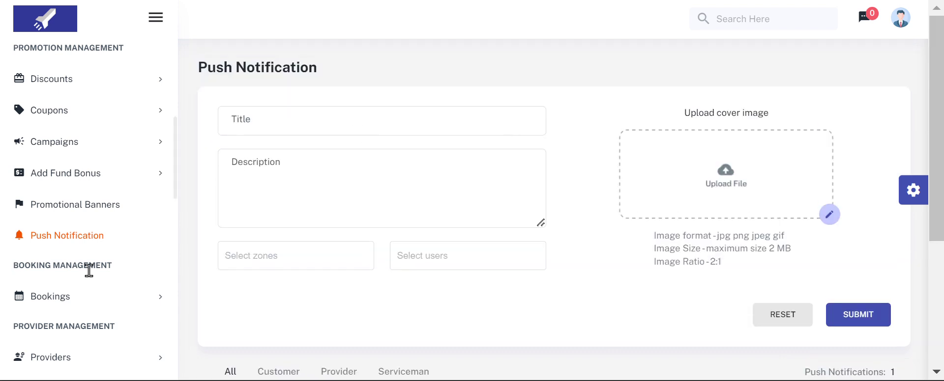
# Expand the bookings section under booking management and examine its request and status categories.
pyautogui.scroll(-2, 87, 275)
pyautogui.scroll(-2, 87, 273)
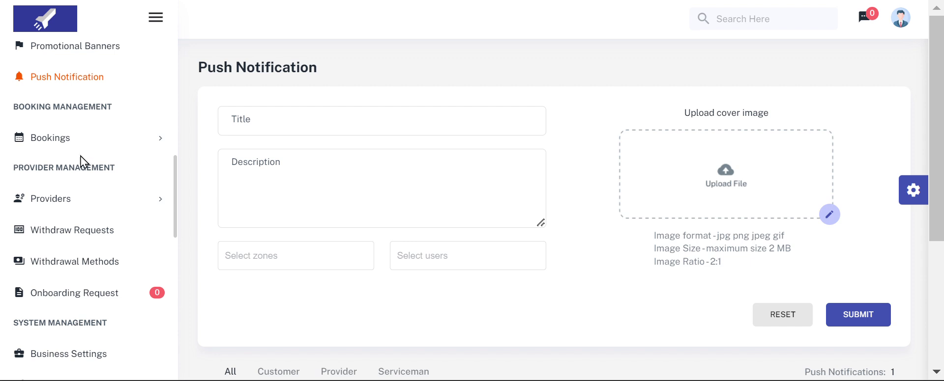
pyautogui.scroll(5, 81, 156)
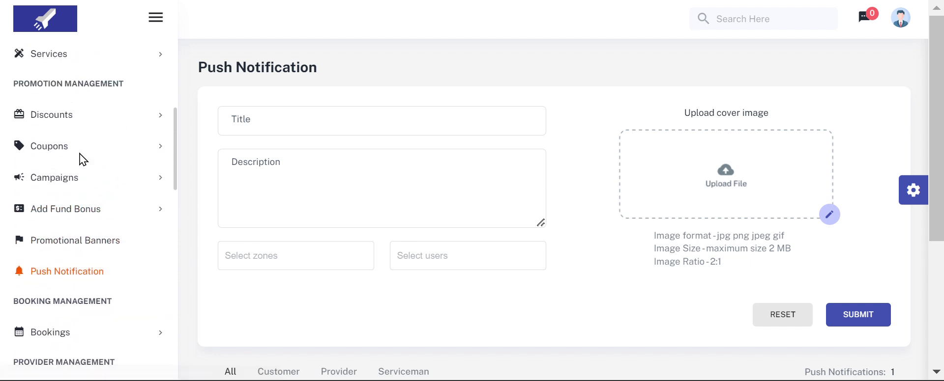
pyautogui.scroll(-3, 80, 155)
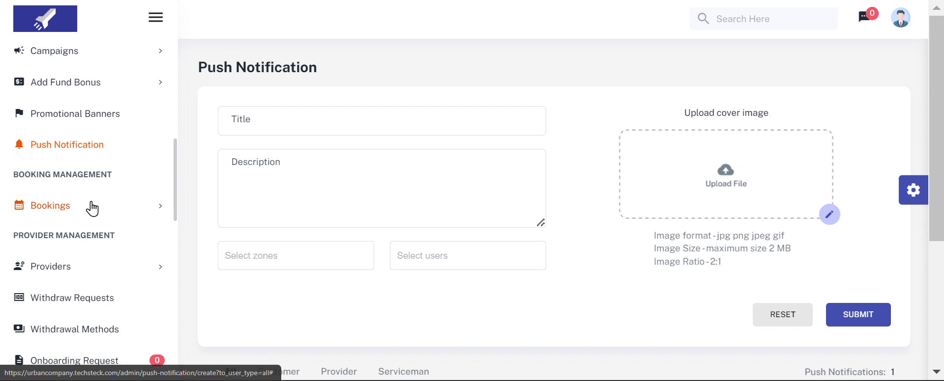
pyautogui.click(92, 209)
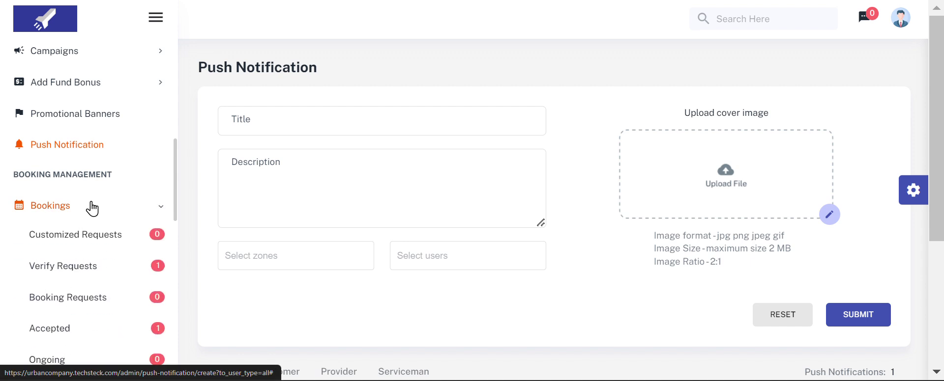
pyautogui.scroll(-3, 92, 208)
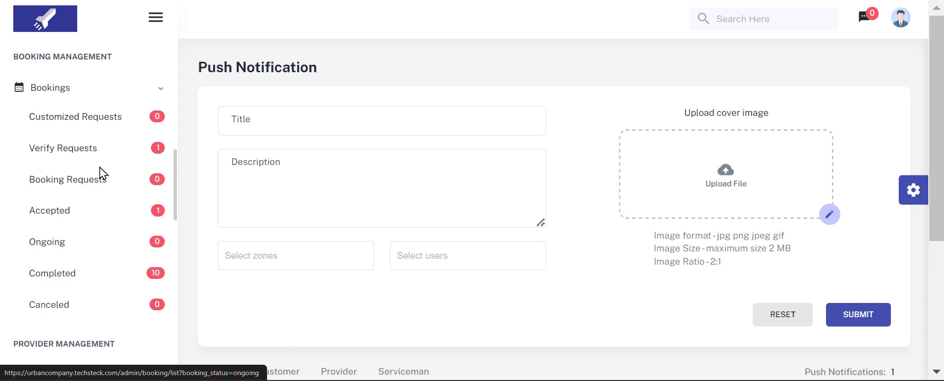
# View the customized booking requests, then the verify requests list with its status and action columns.
pyautogui.click(96, 127)
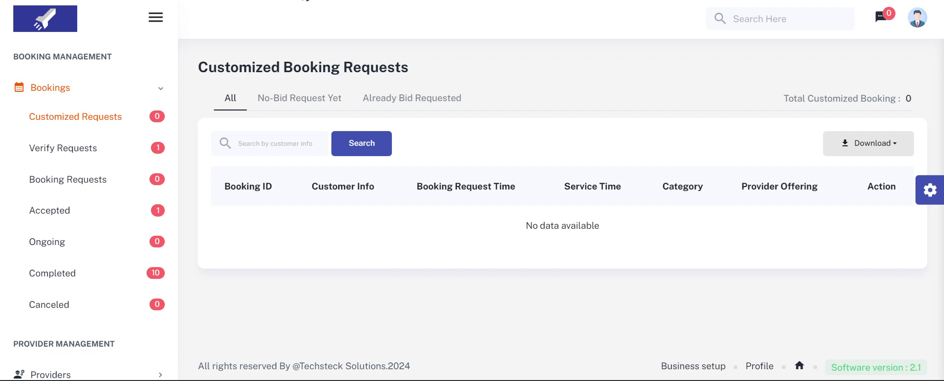
pyautogui.click(108, 152)
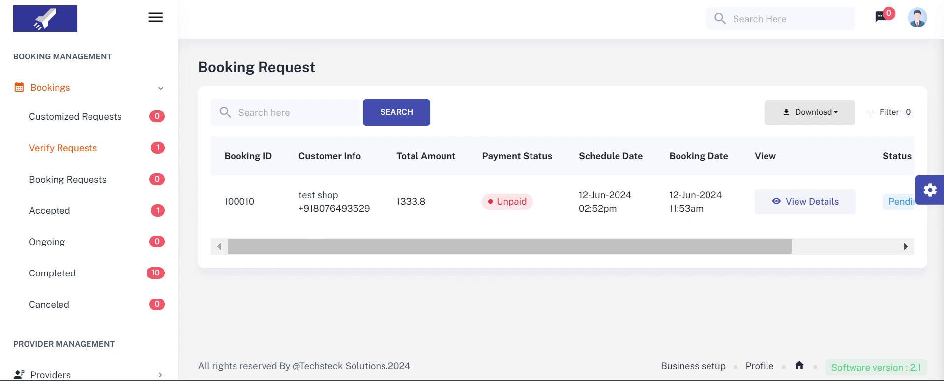
pyautogui.hscroll(3, 522, 204)
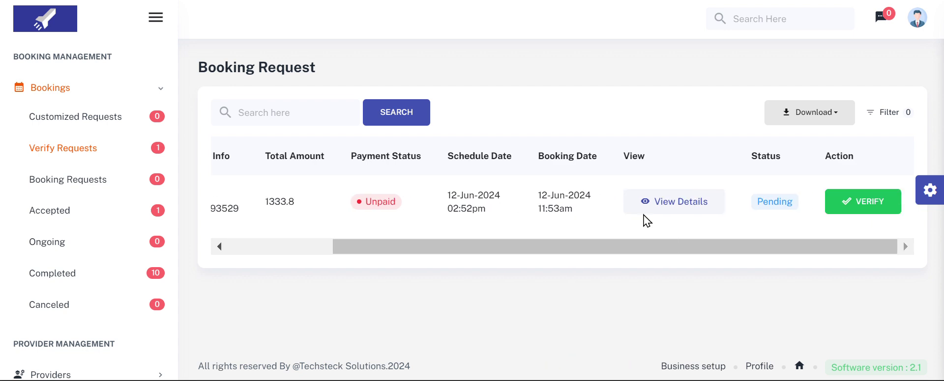
# Open the details of the pending booking and examine its summary, payment, setup, customer and provider information.
pyautogui.click(685, 205)
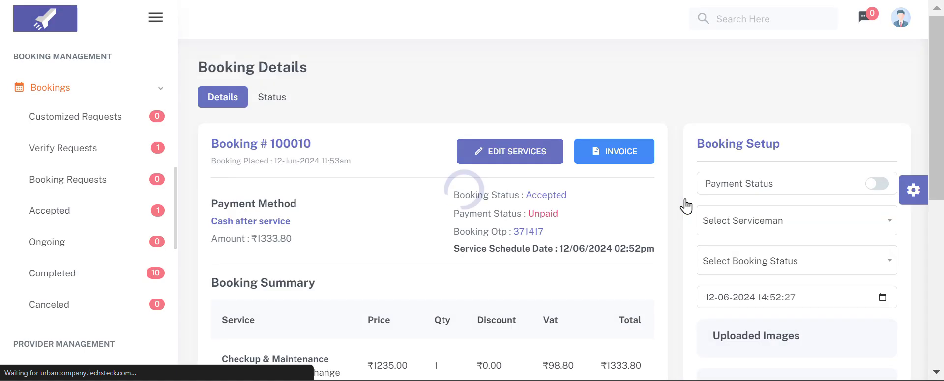
pyautogui.scroll(-1, 685, 205)
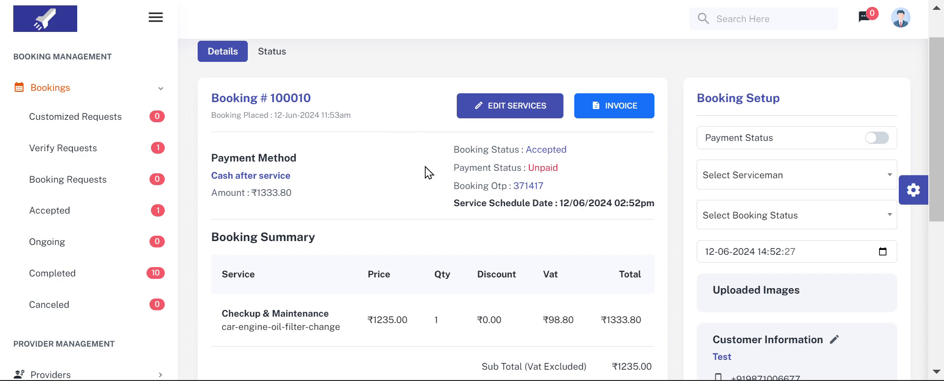
pyautogui.scroll(-4, 426, 168)
pyautogui.scroll(-2, 426, 172)
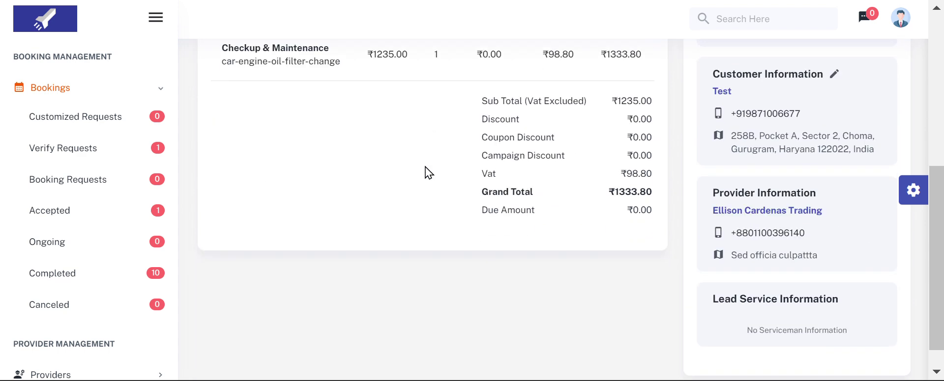
pyautogui.scroll(2, 457, 199)
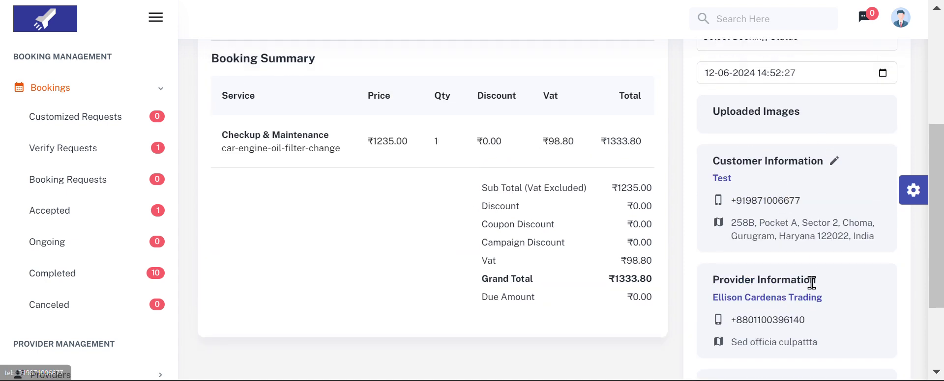
pyautogui.scroll(-2, 812, 284)
pyautogui.scroll(2, 812, 284)
pyautogui.scroll(2, 812, 284)
pyautogui.scroll(-2, 812, 284)
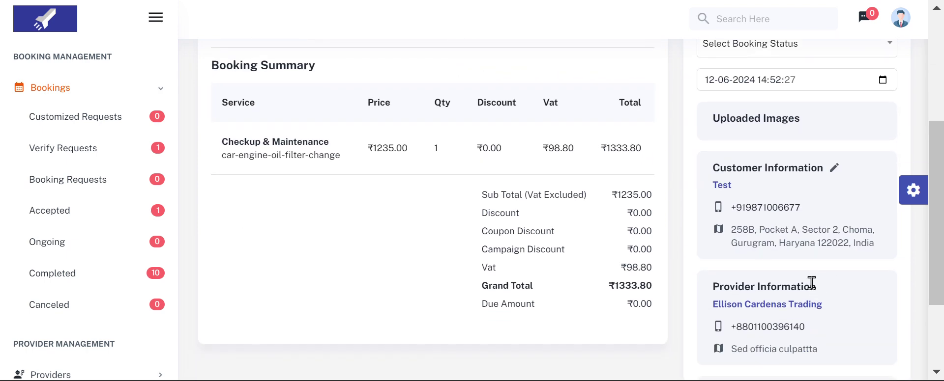
# View the booking requests list, then the accepted bookings list under booking management.
pyautogui.scroll(5, 812, 283)
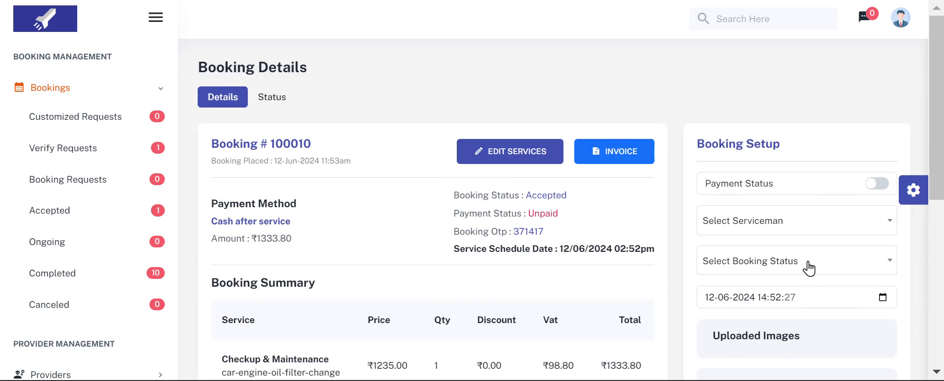
pyautogui.click(83, 190)
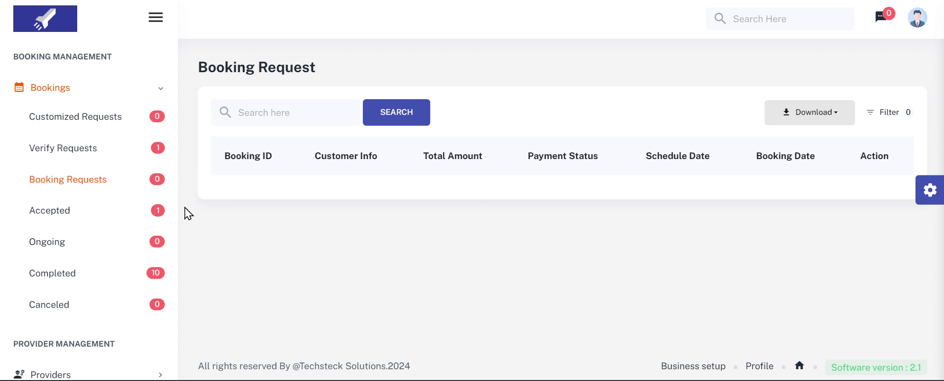
pyautogui.click(88, 213)
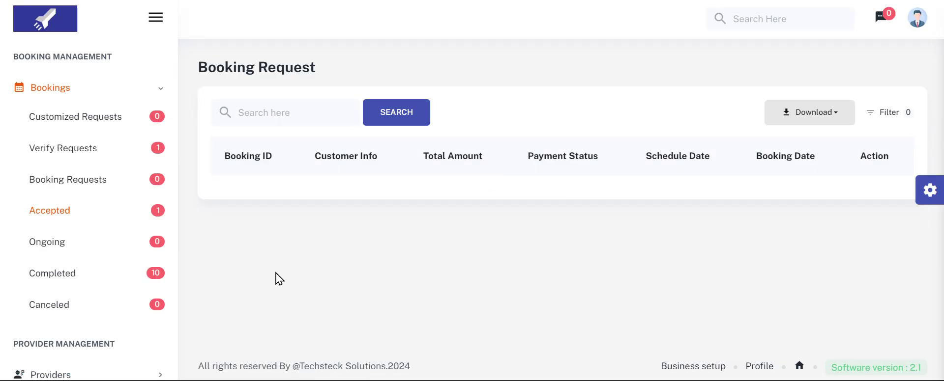
pyautogui.click(50, 209)
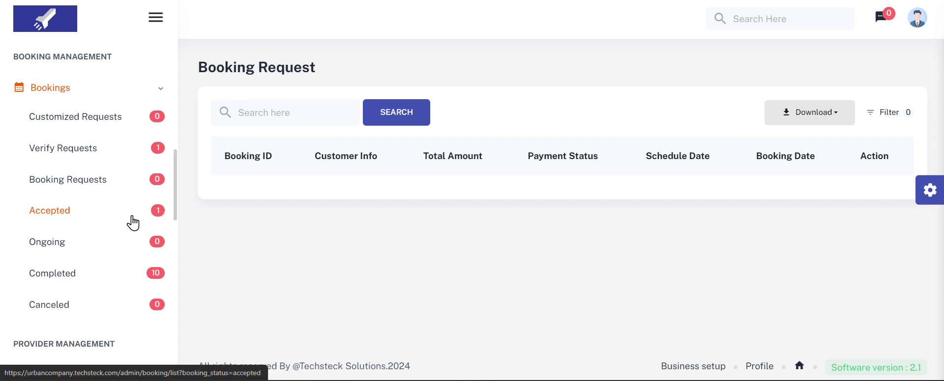
# Open the provider list and examine its contact, subscription, bookings served, status and action columns.
pyautogui.scroll(-5, 88, 267)
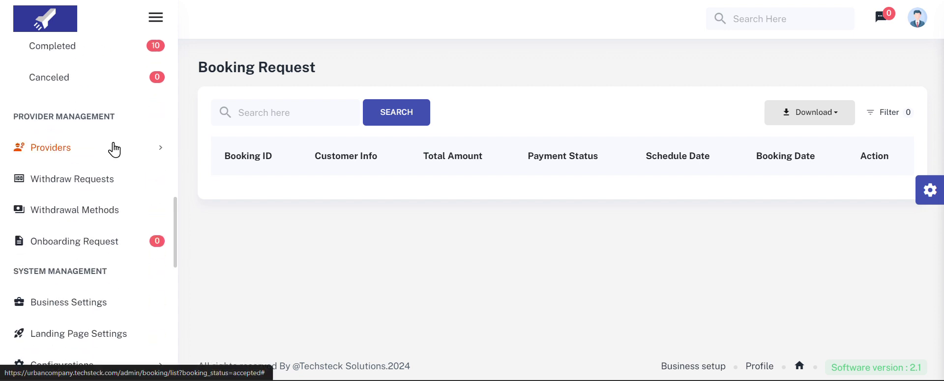
pyautogui.click(116, 147)
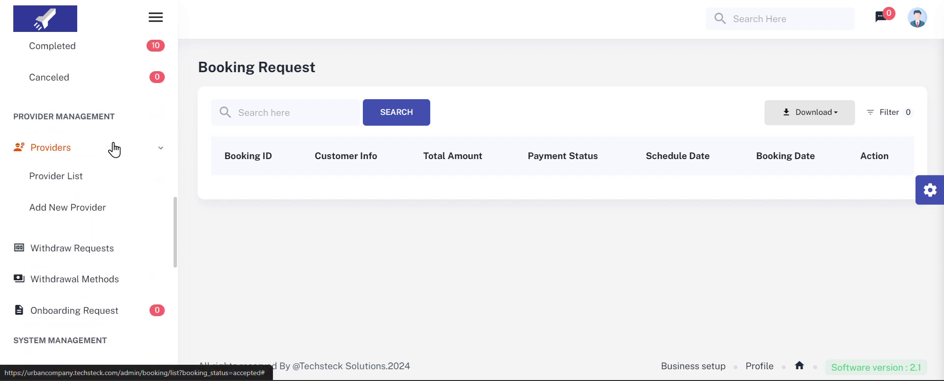
pyautogui.click(92, 185)
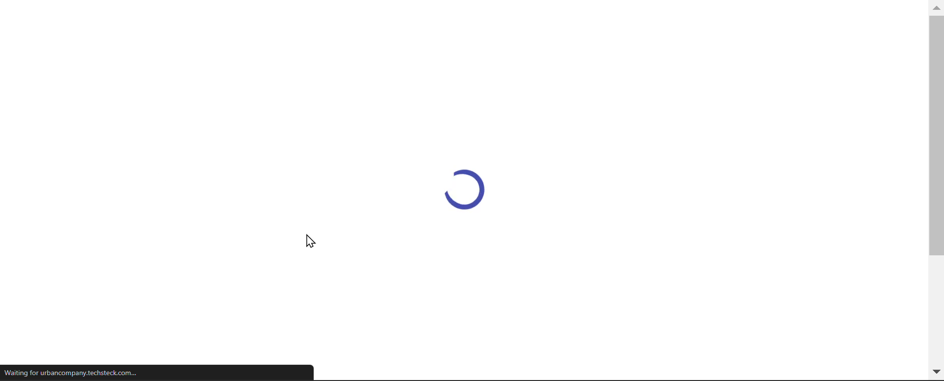
pyautogui.scroll(-2, 307, 235)
pyautogui.scroll(-2, 307, 235)
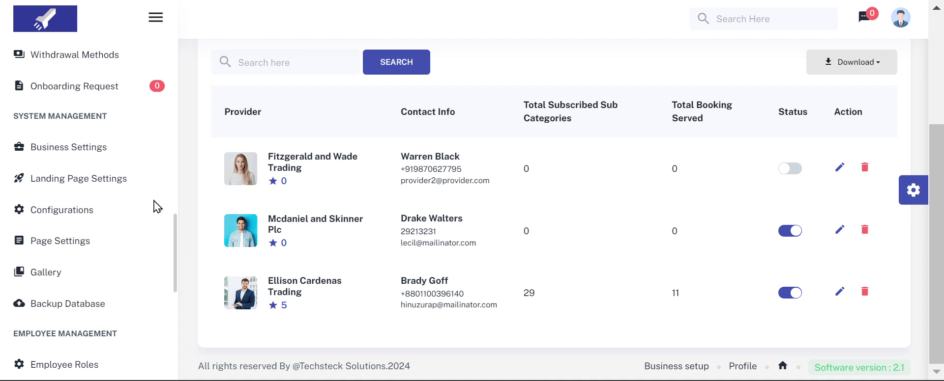
# Open the new provider form and examine its general, business, contact person, account and map address sections.
pyautogui.scroll(3, 155, 201)
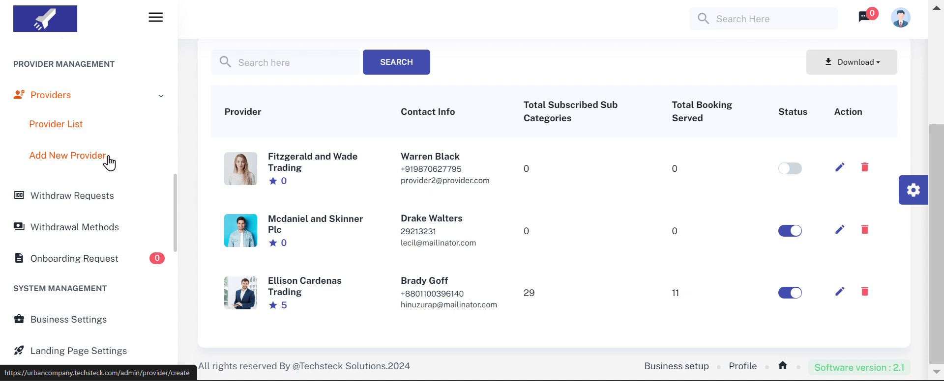
pyautogui.click(107, 159)
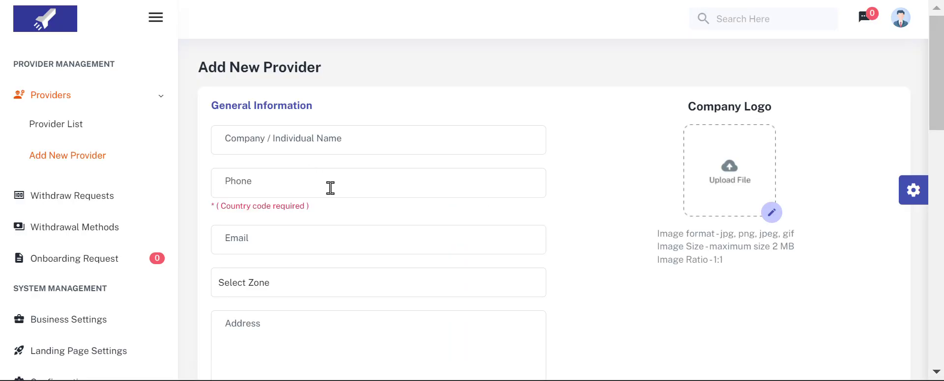
pyautogui.click(369, 133)
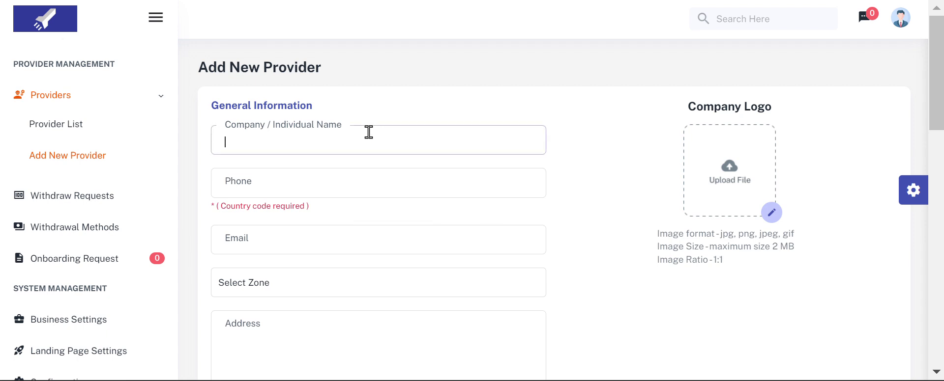
pyautogui.scroll(-3, 366, 174)
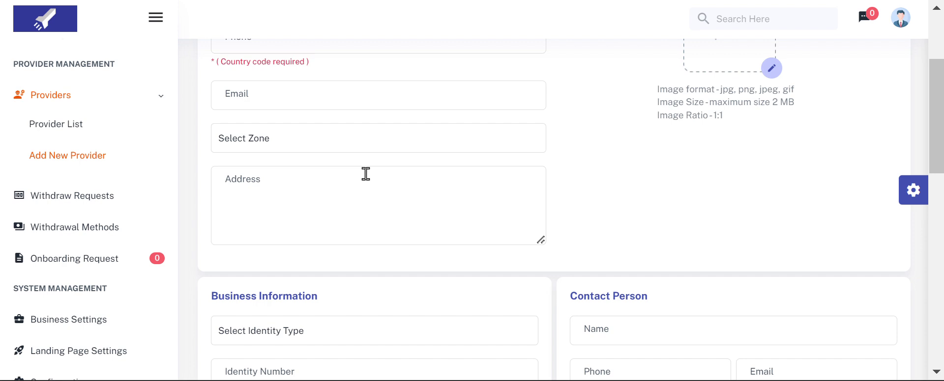
pyautogui.scroll(-3, 366, 174)
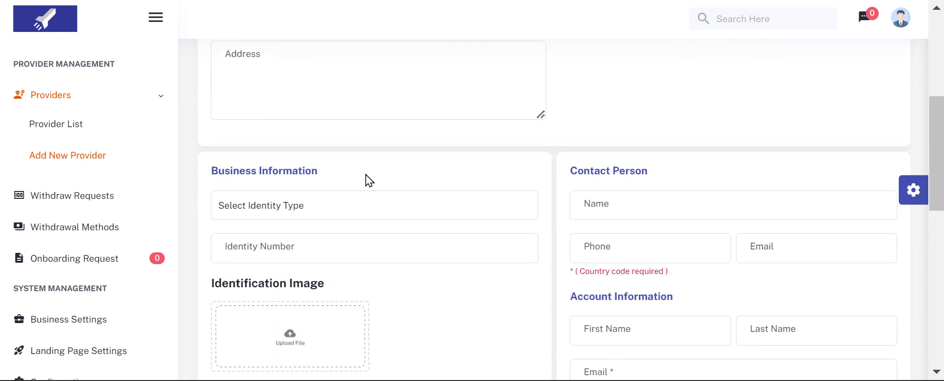
pyautogui.scroll(-2, 367, 177)
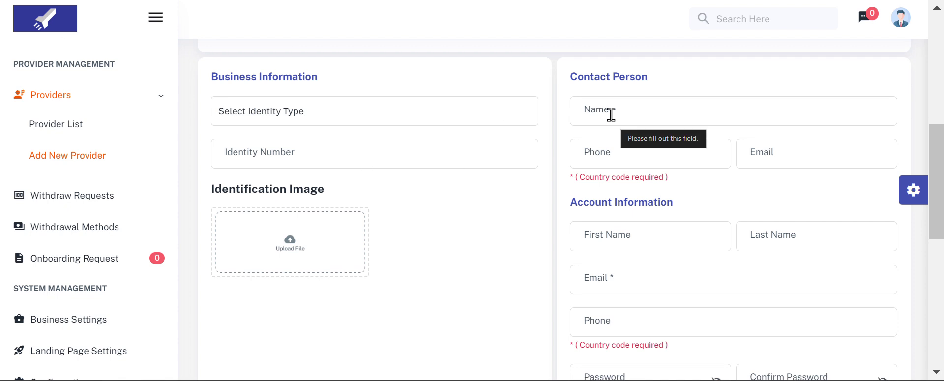
pyautogui.scroll(-2, 611, 115)
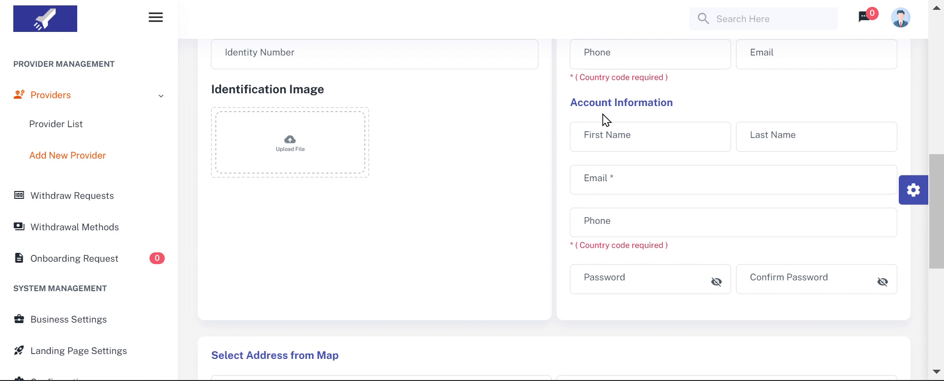
pyautogui.scroll(-1, 605, 119)
pyautogui.scroll(-3, 603, 113)
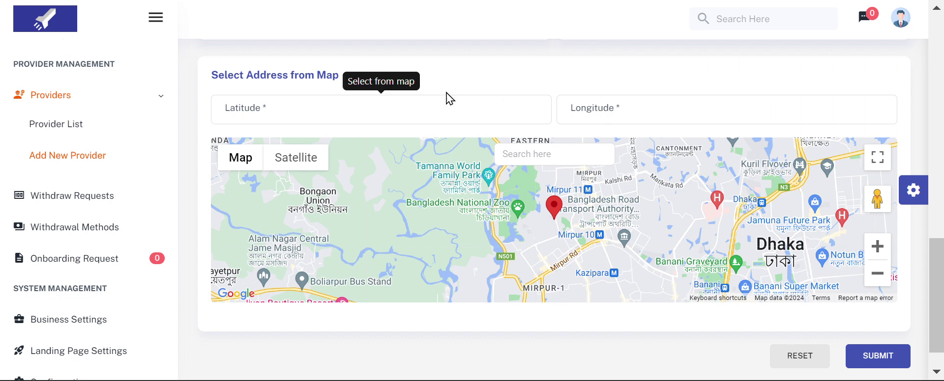
pyautogui.scroll(-1, 489, 226)
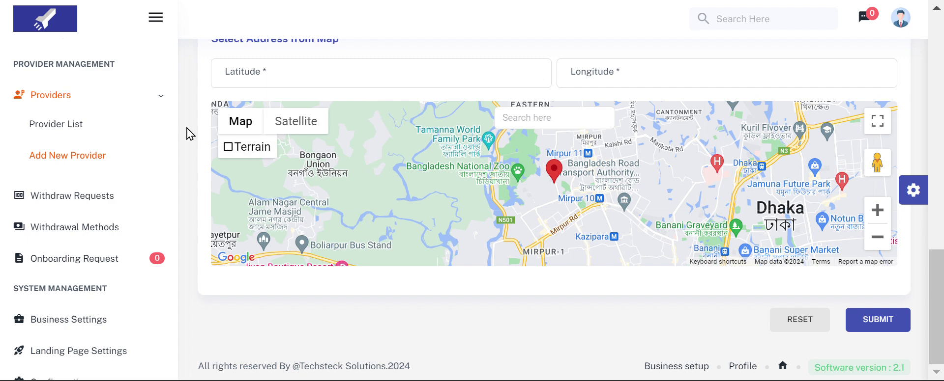
# Collapse the providers section and view the withdraw request list, then the withdrawal method list.
pyautogui.click(77, 93)
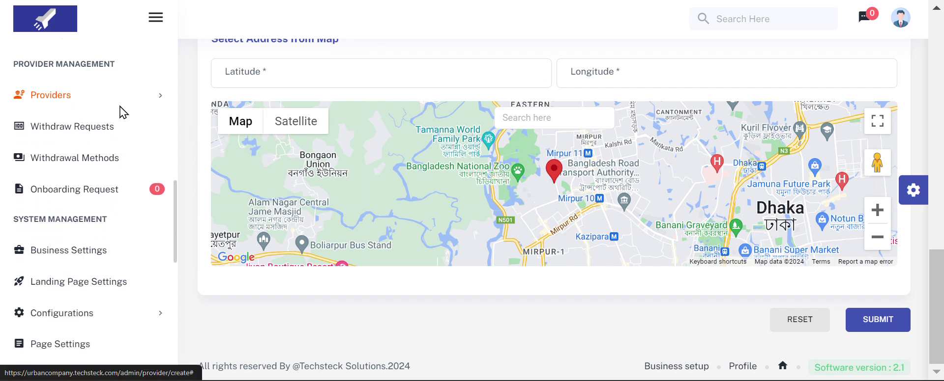
pyautogui.click(98, 139)
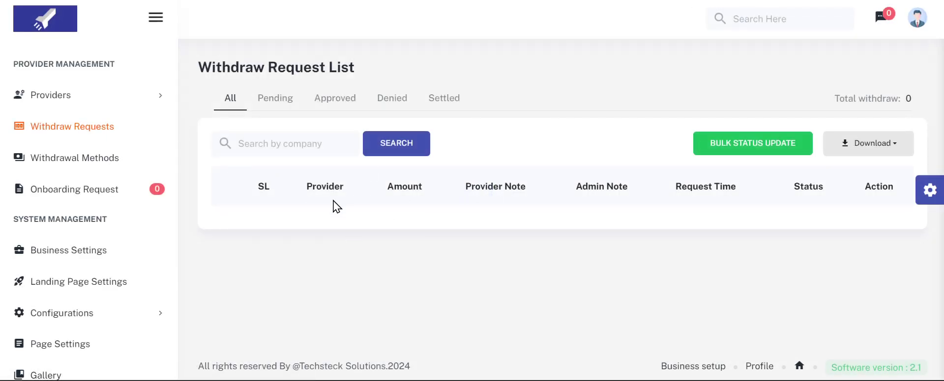
pyautogui.click(142, 163)
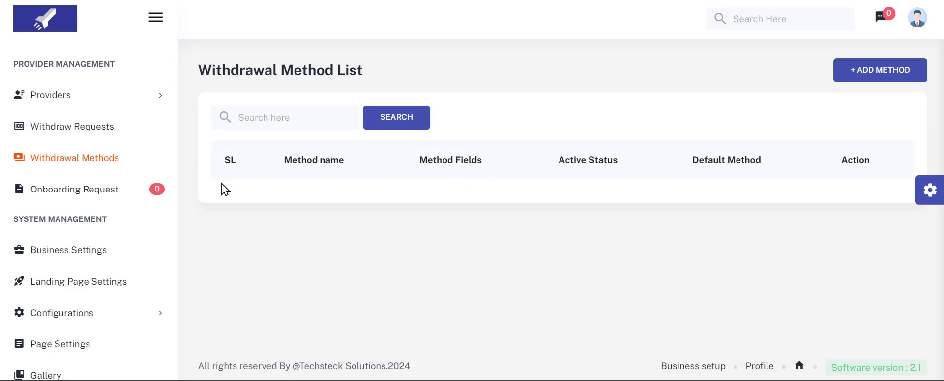
# View the providers' onboarding requests, then the denied requests.
pyautogui.click(147, 197)
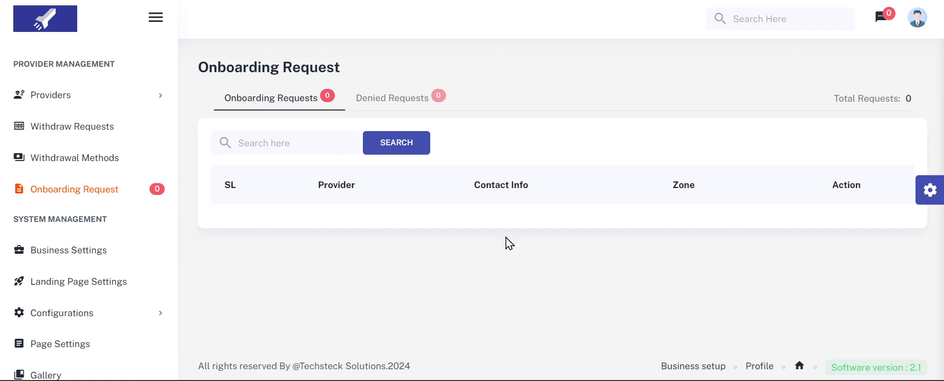
pyautogui.click(397, 105)
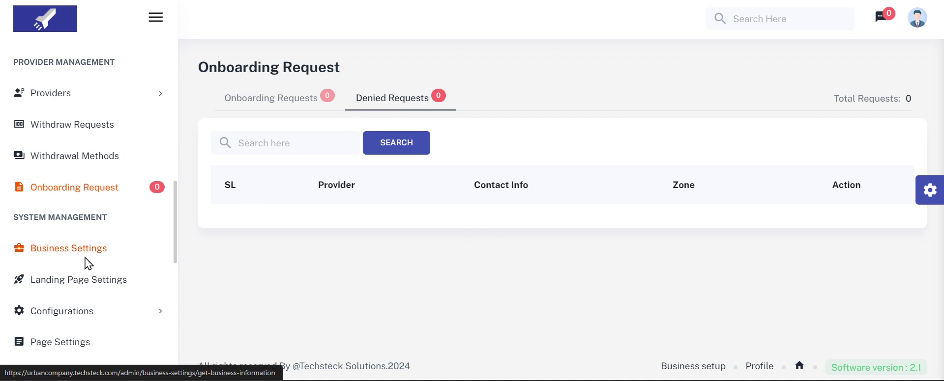
# Open the business settings and examine the business information setup from company details and currency to footer and cookies text.
pyautogui.scroll(-3, 85, 258)
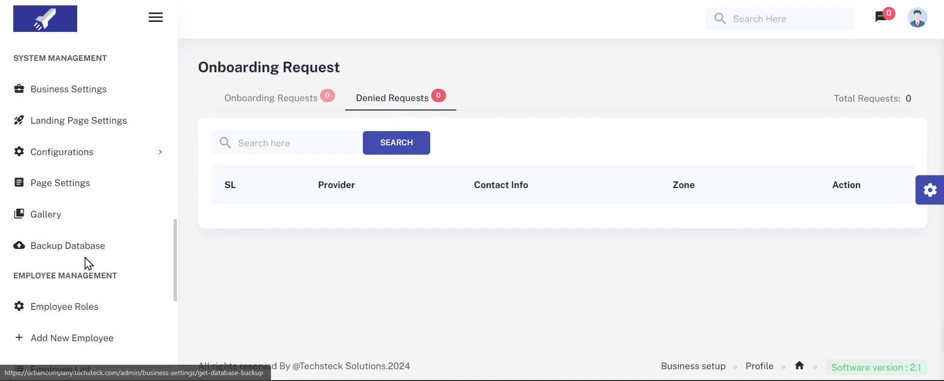
pyautogui.click(89, 101)
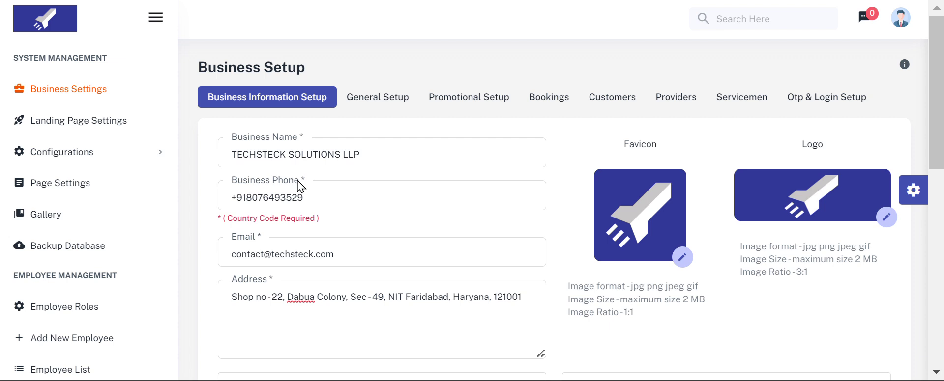
pyautogui.scroll(-1, 297, 181)
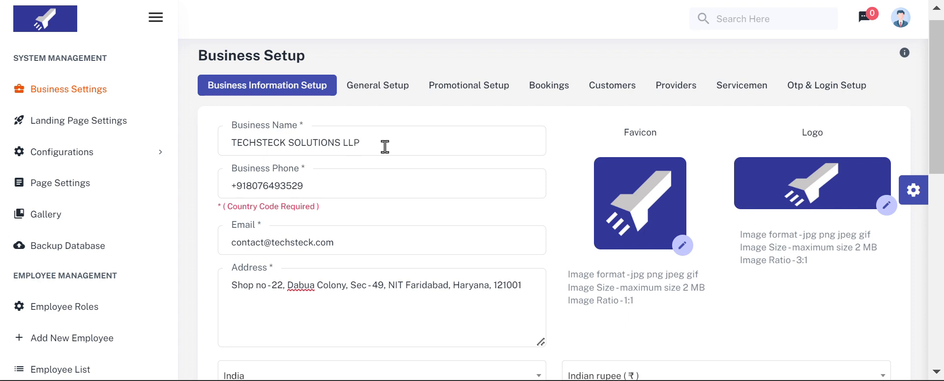
pyautogui.scroll(-5, 361, 229)
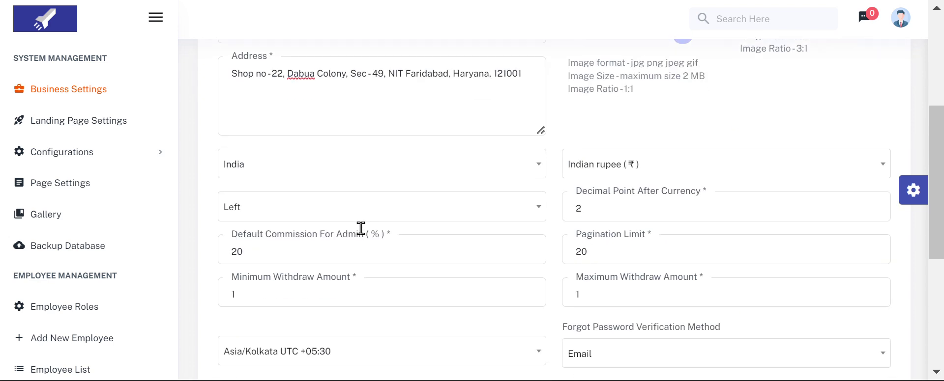
pyautogui.scroll(-3, 361, 228)
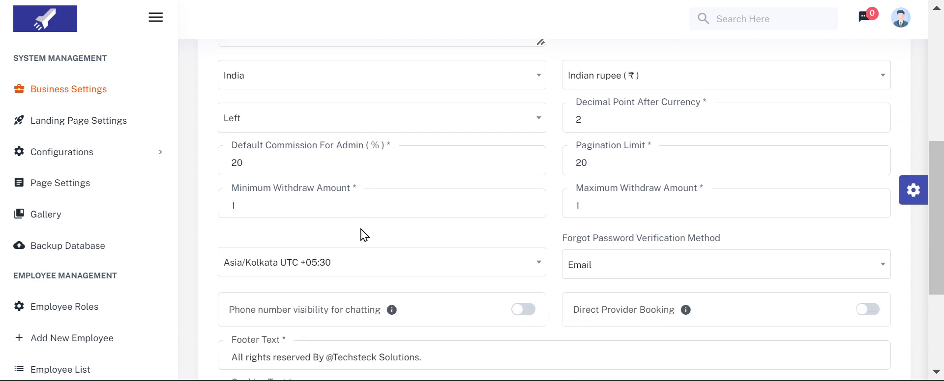
pyautogui.scroll(-3, 361, 229)
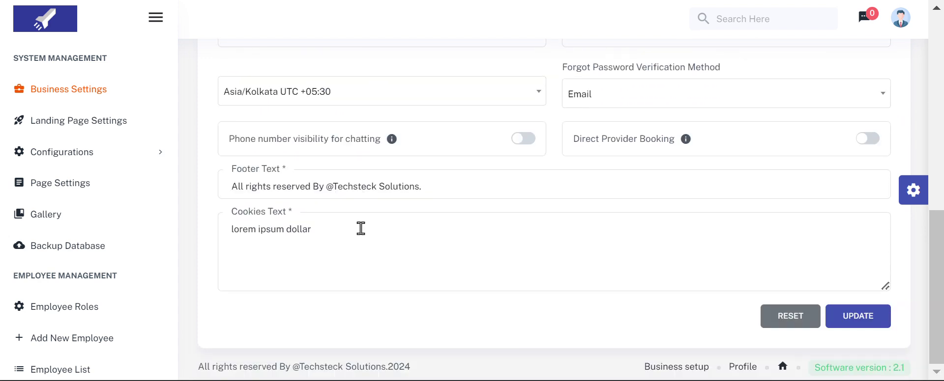
# View the general setup's verification and payment options, then the promotional setup's discount cost bearer choices.
pyautogui.scroll(10, 360, 229)
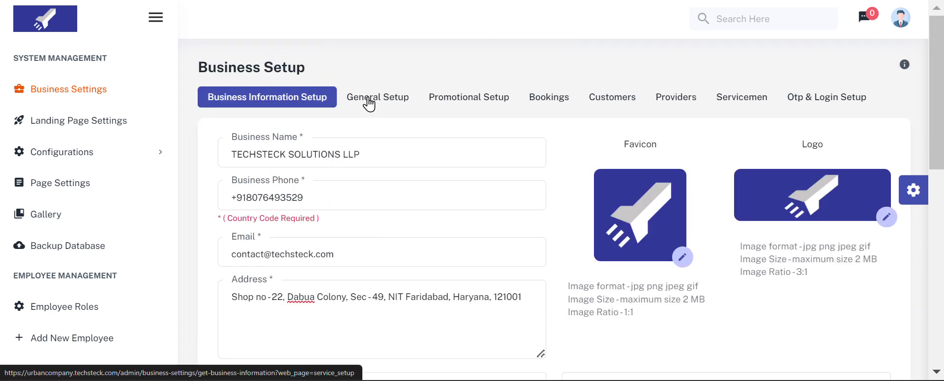
pyautogui.click(369, 103)
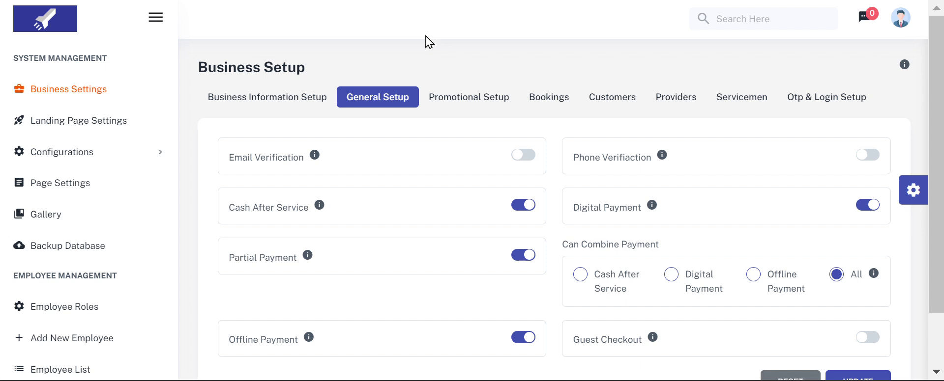
pyautogui.click(443, 100)
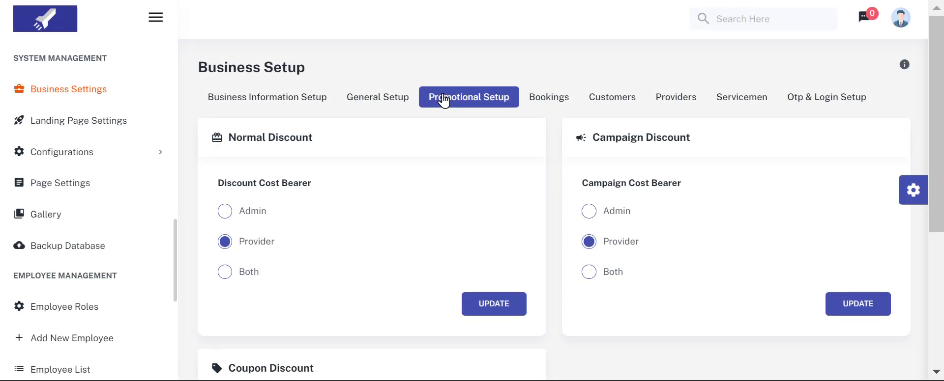
pyautogui.scroll(-1, 440, 64)
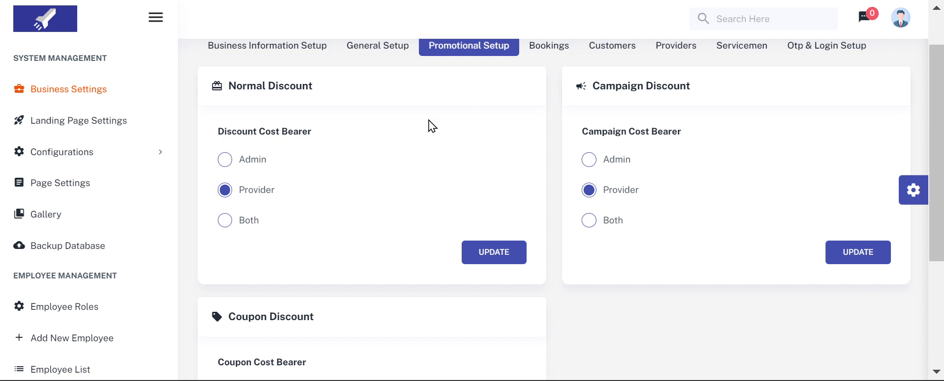
pyautogui.scroll(-2, 428, 121)
pyautogui.scroll(-1, 429, 126)
# View the business setup's booking options, then its customer wallet option.
pyautogui.scroll(4, 429, 126)
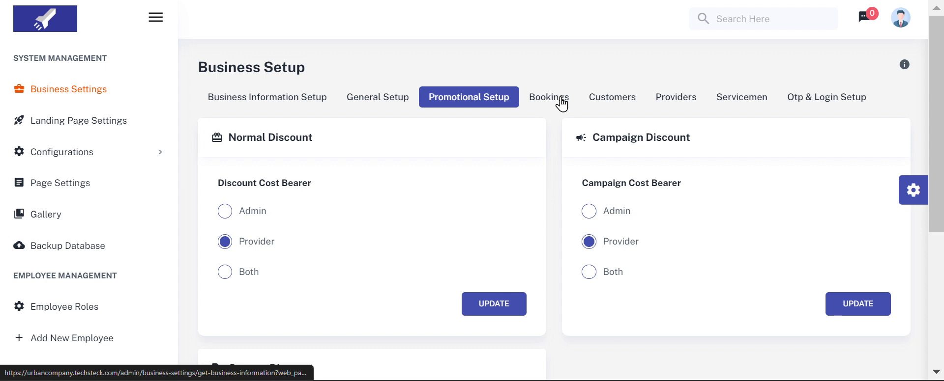
pyautogui.click(561, 100)
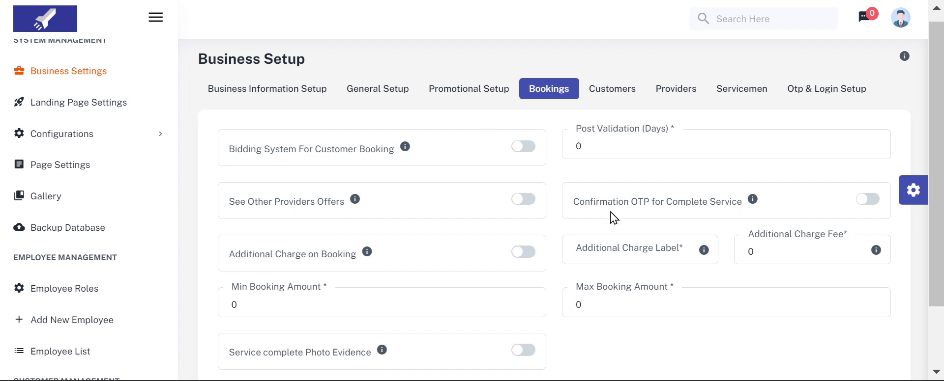
pyautogui.click(614, 91)
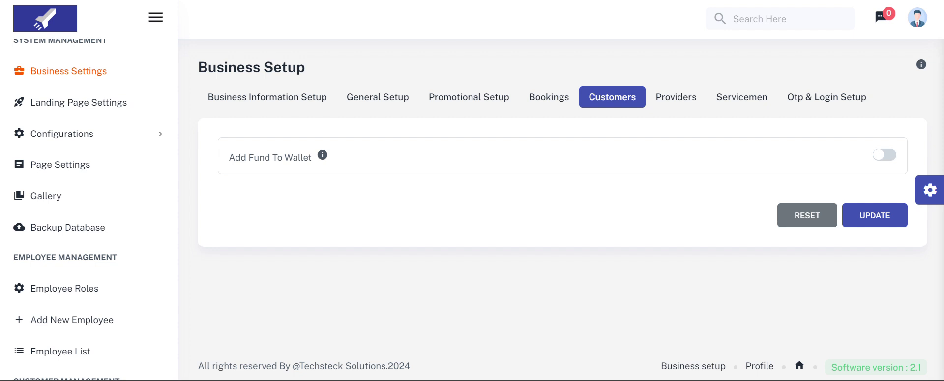
# View the business setup's provider options, servicemen booking options, and OTP and login limits.
pyautogui.click(659, 96)
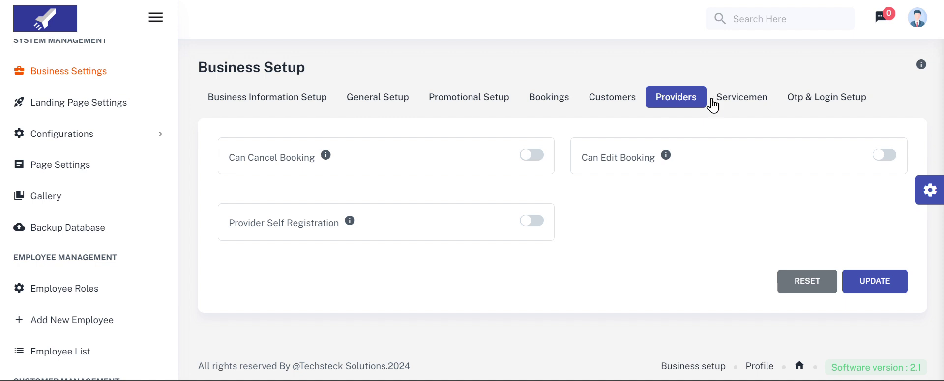
pyautogui.click(727, 104)
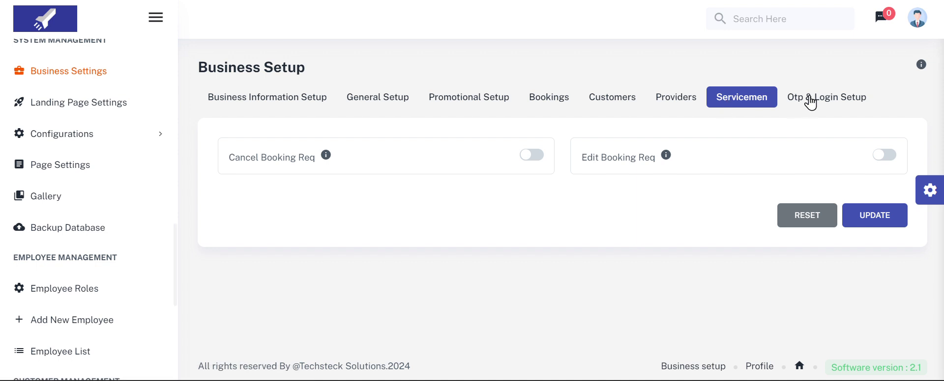
pyautogui.click(811, 103)
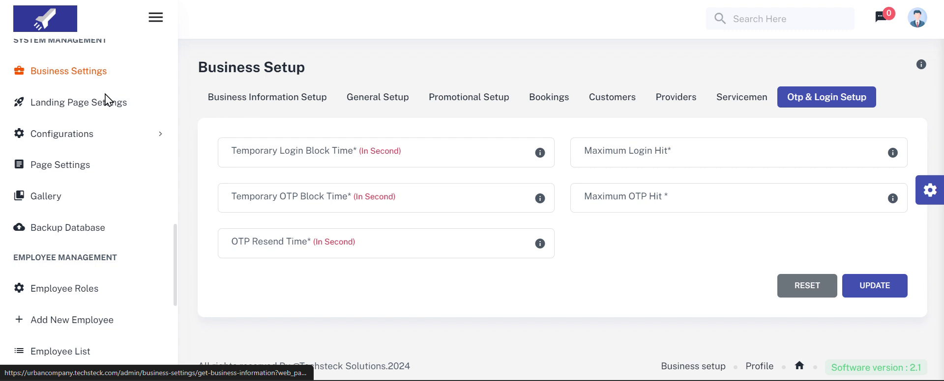
# Open the landing page settings and examine the text setup from the top title down to the bottom title.
pyautogui.click(117, 101)
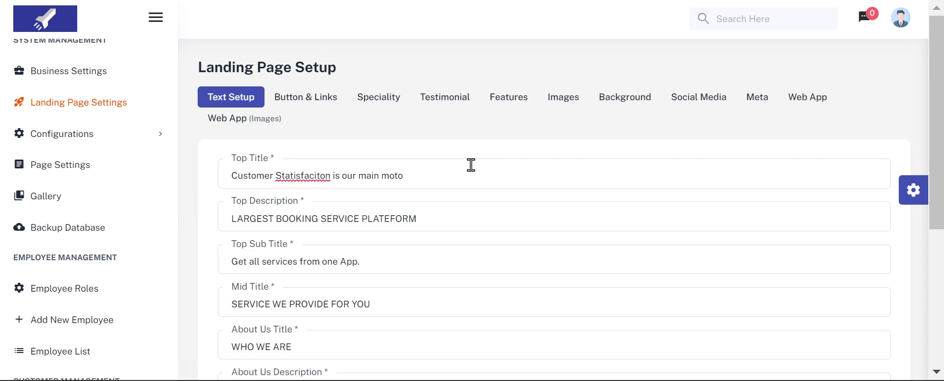
pyautogui.scroll(-2, 471, 165)
pyautogui.scroll(-2, 471, 165)
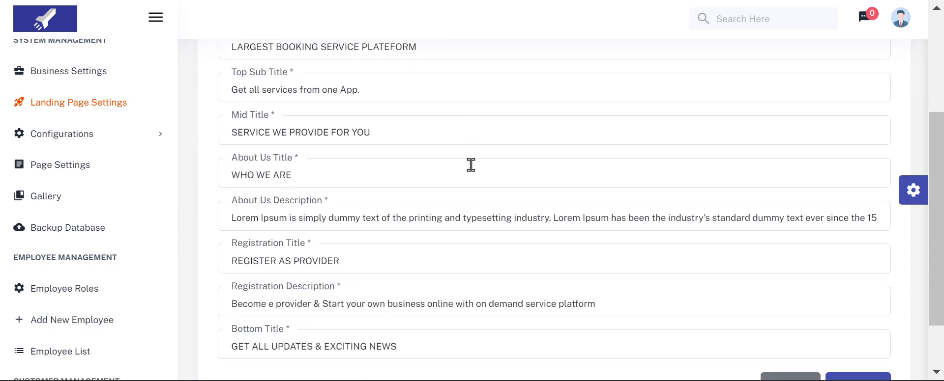
pyautogui.scroll(-2, 471, 166)
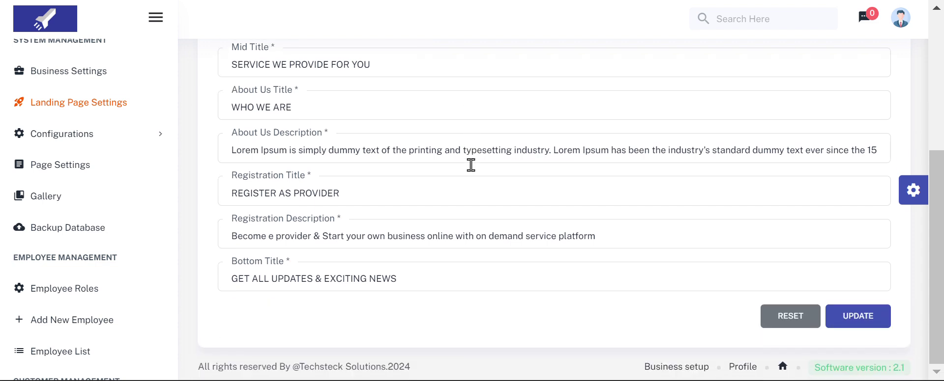
pyautogui.scroll(6, 471, 165)
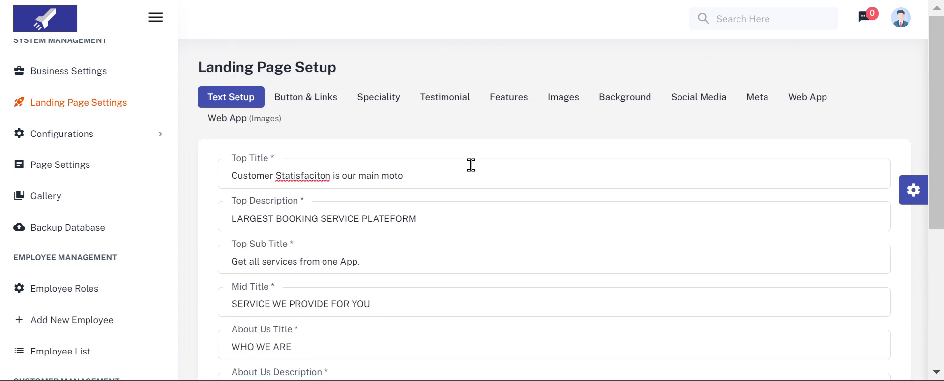
# View the landing page's button and link URLs, then the speciality form and its list of existing entries.
pyautogui.click(325, 97)
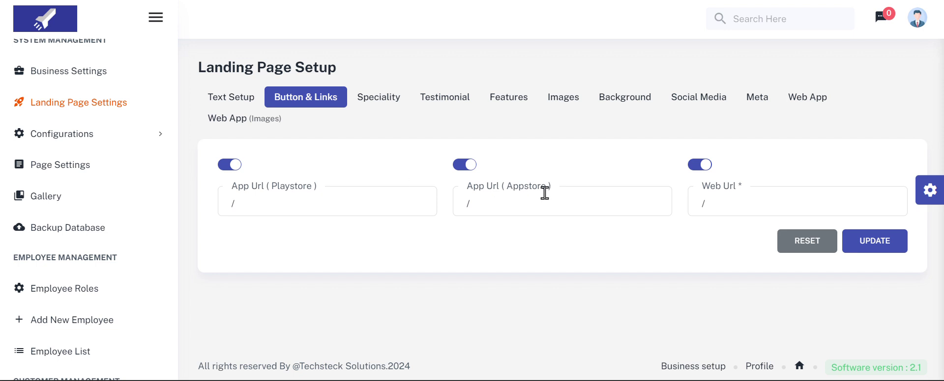
pyautogui.click(393, 103)
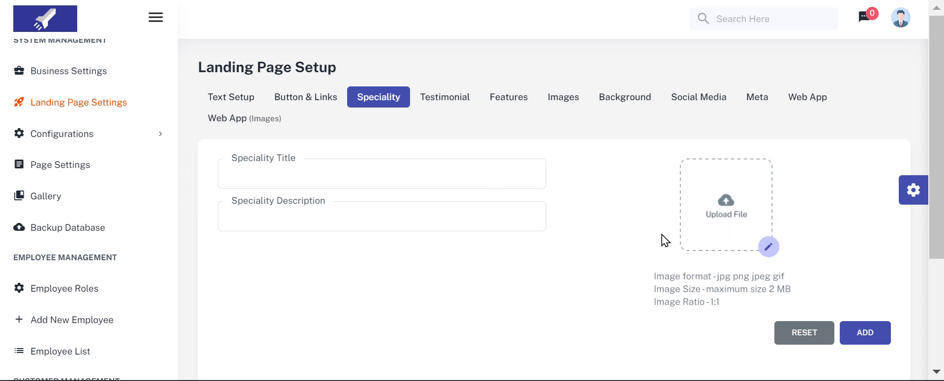
pyautogui.scroll(-3, 649, 239)
pyautogui.scroll(1, 637, 243)
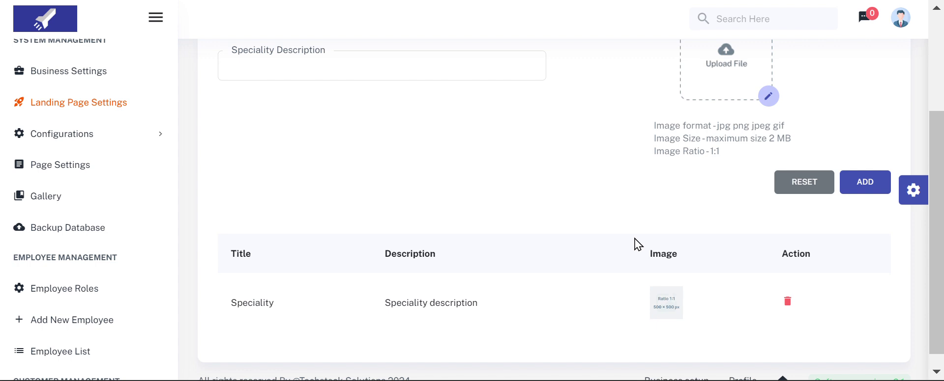
pyautogui.scroll(3, 635, 239)
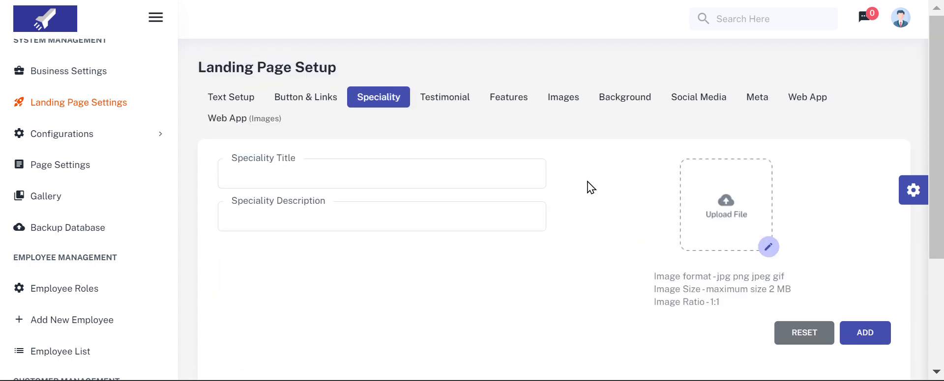
# View the landing page's testimonial form and existing reviews, then the features form and its list.
pyautogui.click(459, 105)
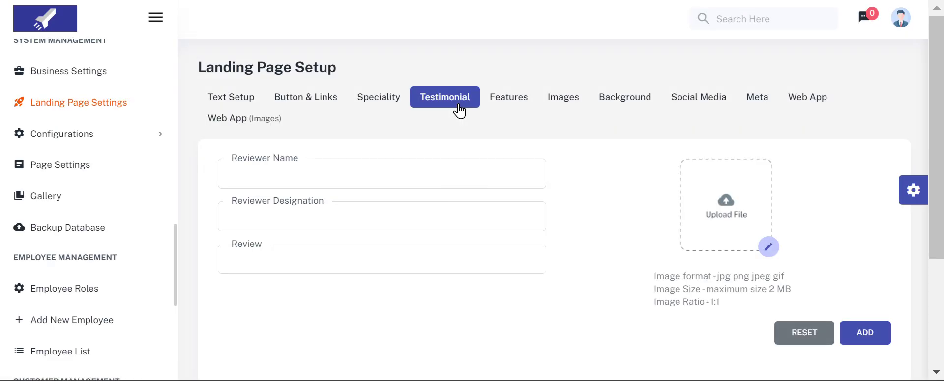
pyautogui.scroll(-3, 458, 110)
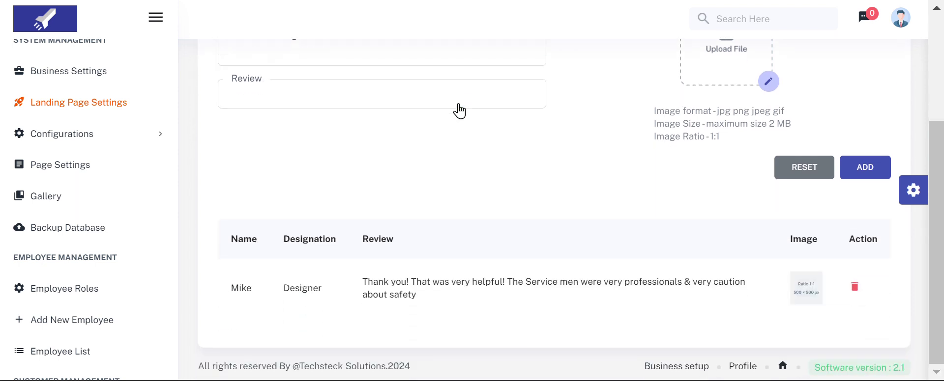
pyautogui.scroll(3, 458, 110)
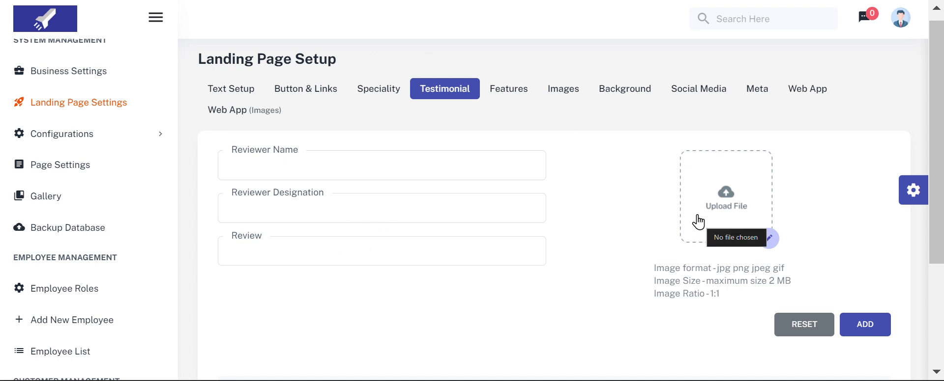
pyautogui.click(504, 100)
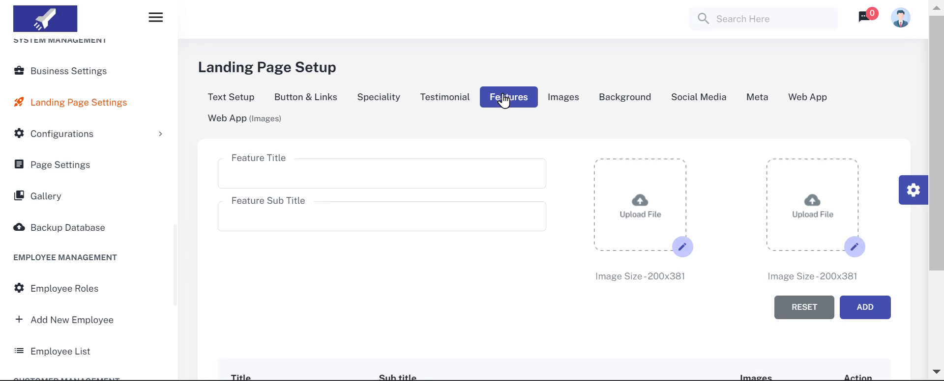
pyautogui.scroll(-1, 553, 211)
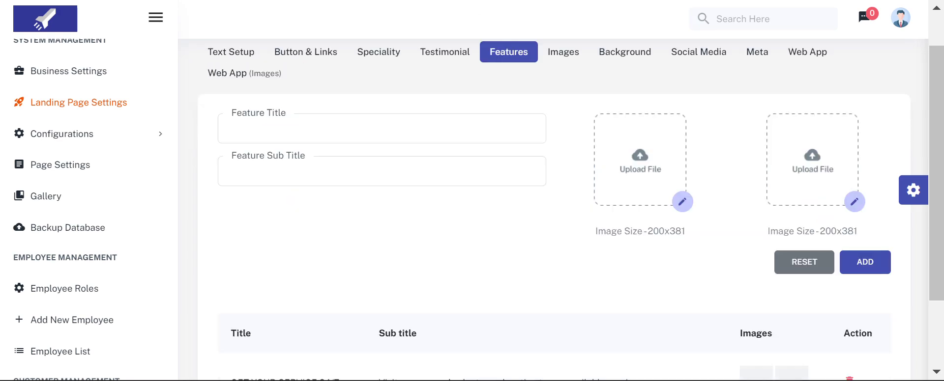
pyautogui.scroll(1, 472, 59)
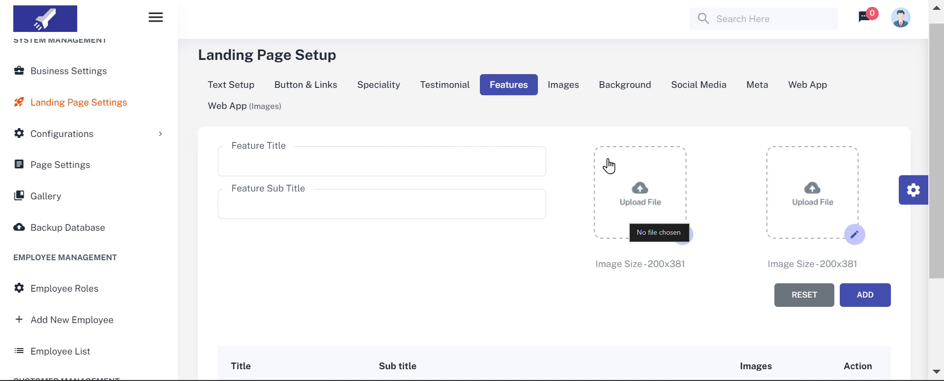
# View all the landing page image slots, then the background settings with the header background's colour picker.
pyautogui.click(568, 97)
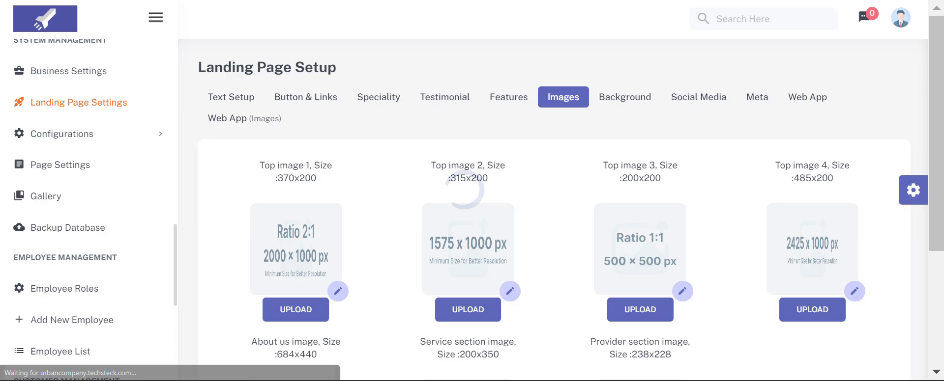
pyautogui.scroll(-4, 471, 177)
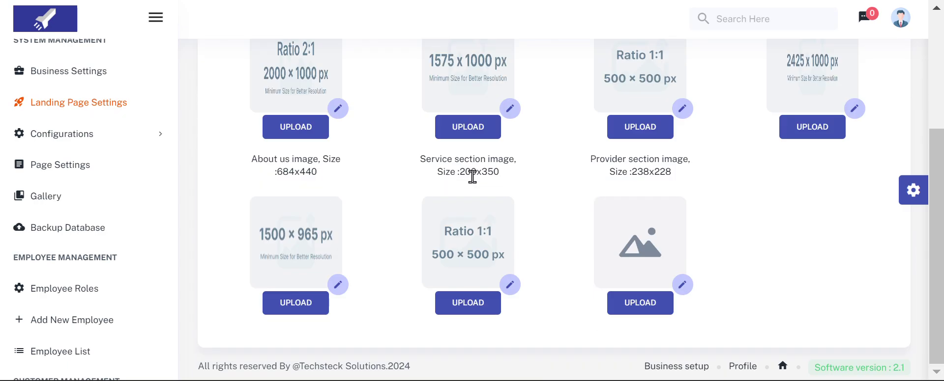
pyautogui.scroll(2, 472, 177)
pyautogui.scroll(2, 472, 177)
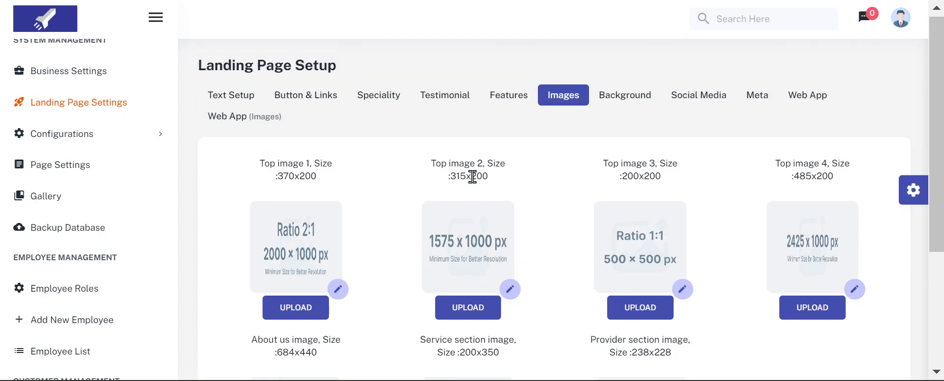
pyautogui.click(635, 99)
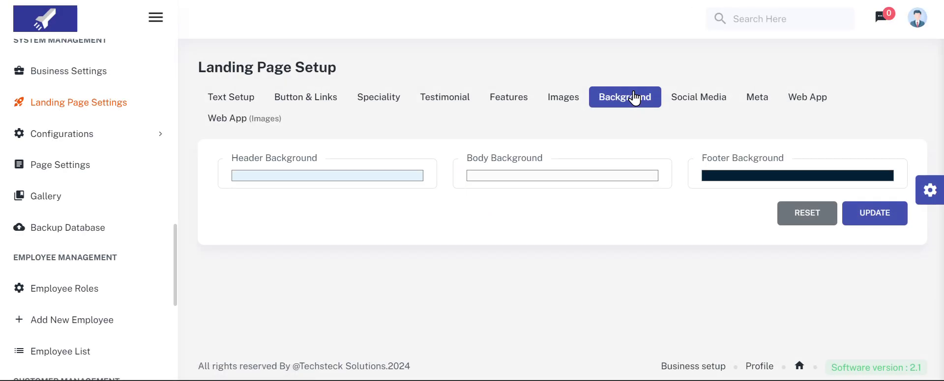
pyautogui.click(380, 175)
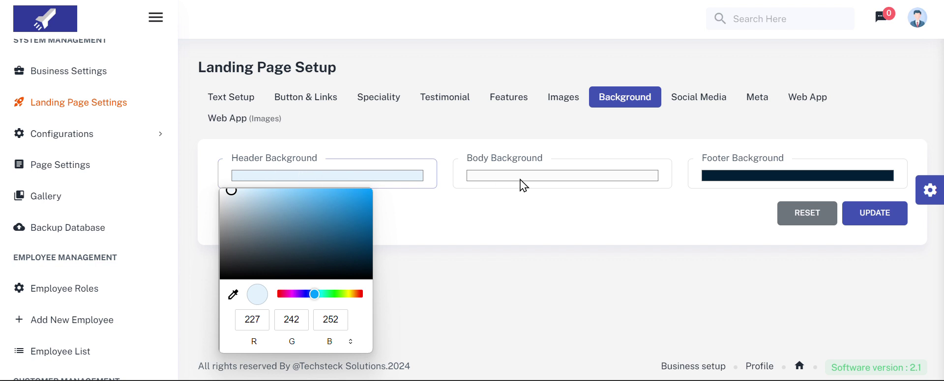
# View the landing page's social media links and the available media choices without selecting one.
pyautogui.click(707, 104)
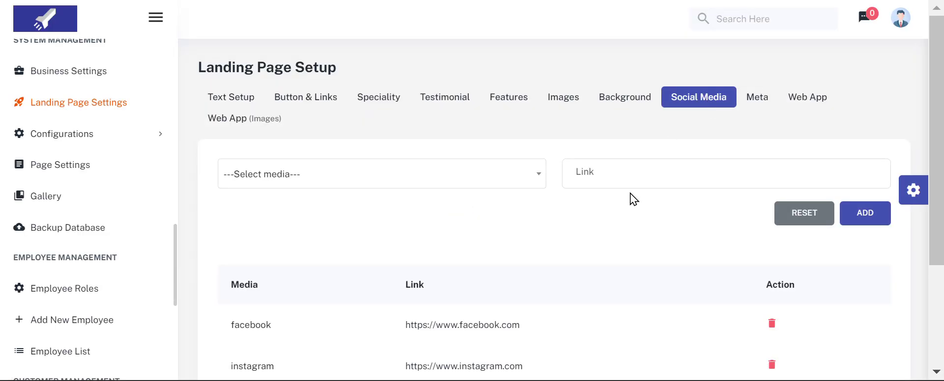
pyautogui.scroll(-3, 598, 239)
pyautogui.scroll(3, 598, 239)
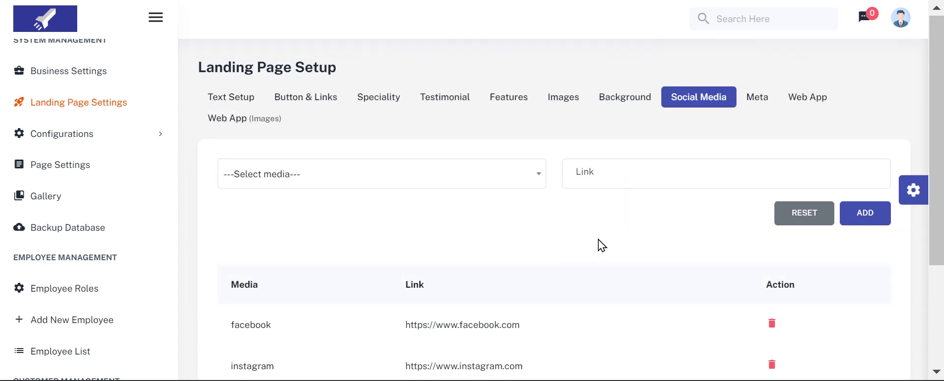
pyautogui.click(499, 181)
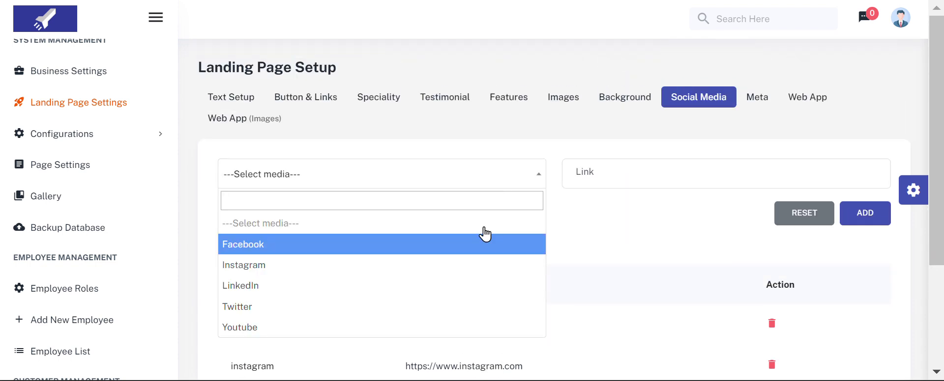
pyautogui.click(678, 246)
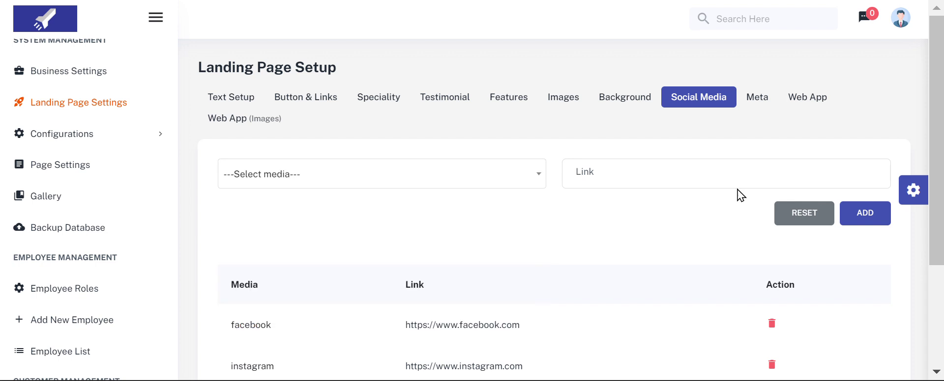
# View the landing page's meta setup and its meta title and meta description fields.
pyautogui.click(758, 103)
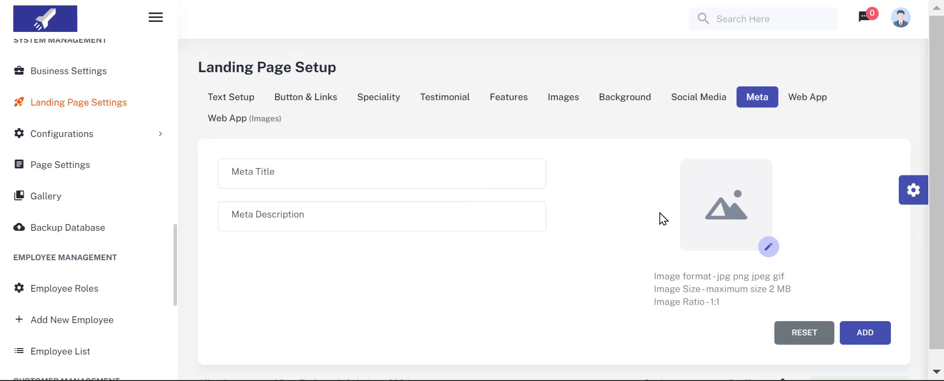
pyautogui.click(461, 173)
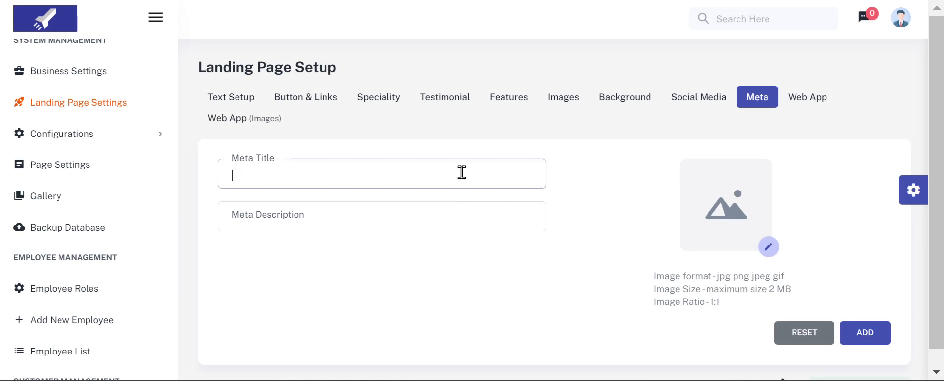
pyautogui.click(441, 219)
pyautogui.click(460, 157)
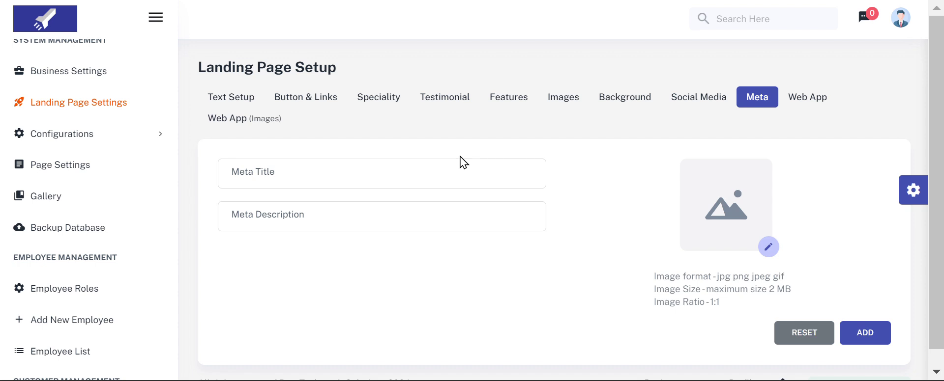
pyautogui.click(457, 162)
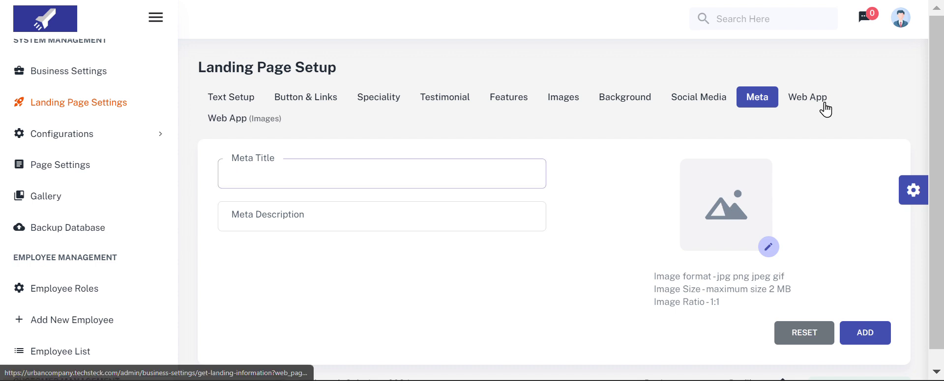
# Examine the landing page's web app text fields from the top title through the download section to the bottom title.
pyautogui.click(817, 105)
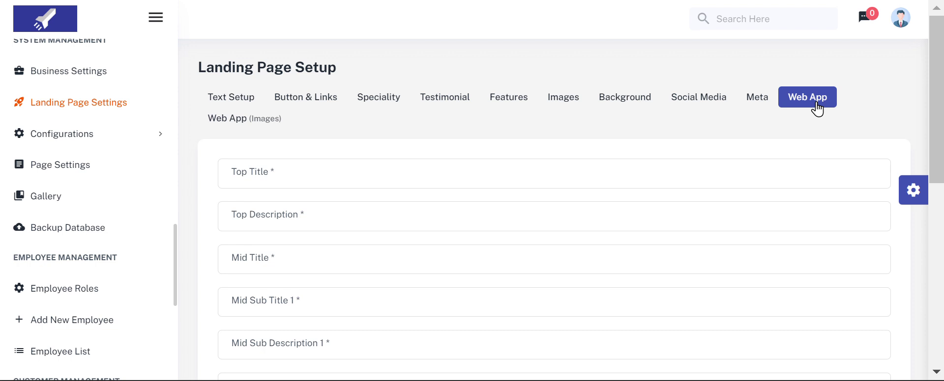
pyautogui.scroll(-3, 694, 199)
pyautogui.scroll(-5, 693, 198)
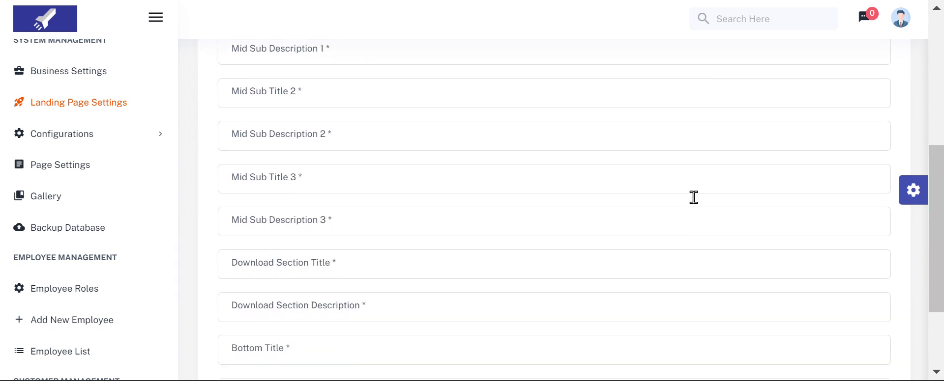
# Review the Web App text fields and the Web App image upload sections of the landing page setup.
pyautogui.scroll(8, 694, 198)
pyautogui.scroll(-2, 694, 196)
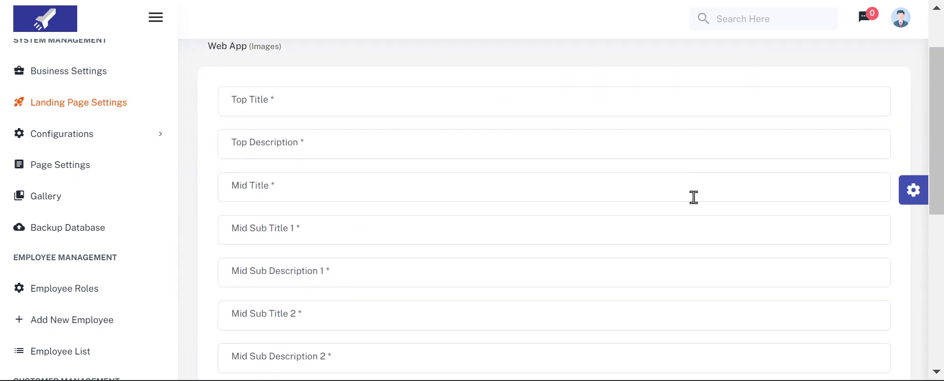
pyautogui.scroll(1, 575, 154)
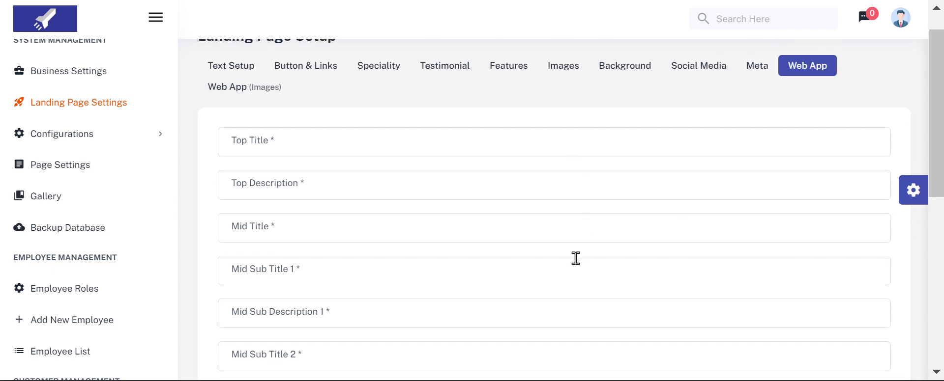
pyautogui.scroll(-5, 532, 274)
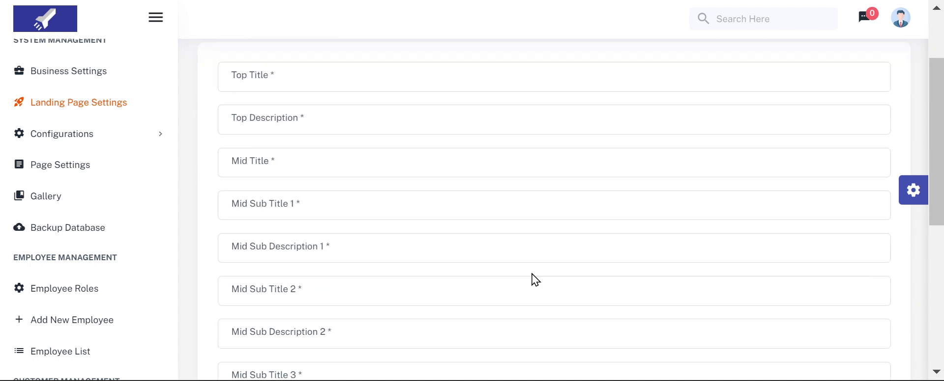
pyautogui.scroll(6, 532, 275)
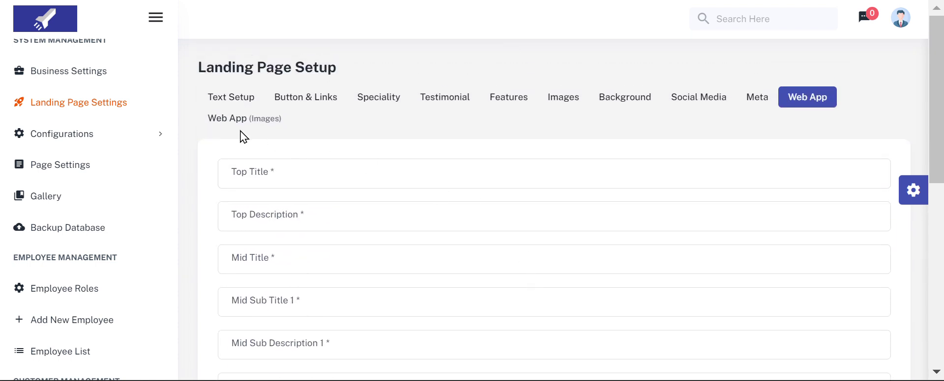
pyautogui.click(235, 124)
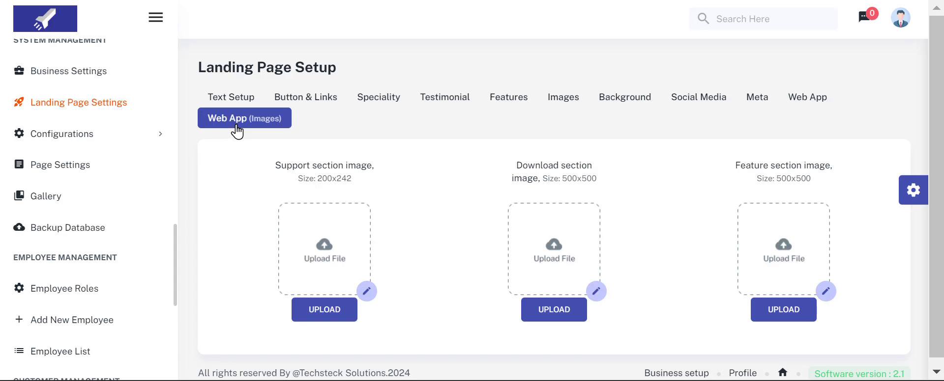
pyautogui.scroll(-1, 274, 170)
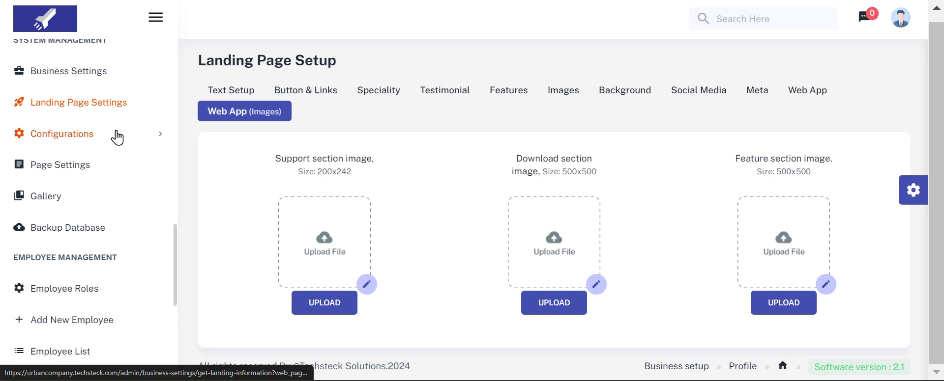
# Open the notification configuration and review the push notification switches and the Firebase booking message templates.
pyautogui.click(84, 135)
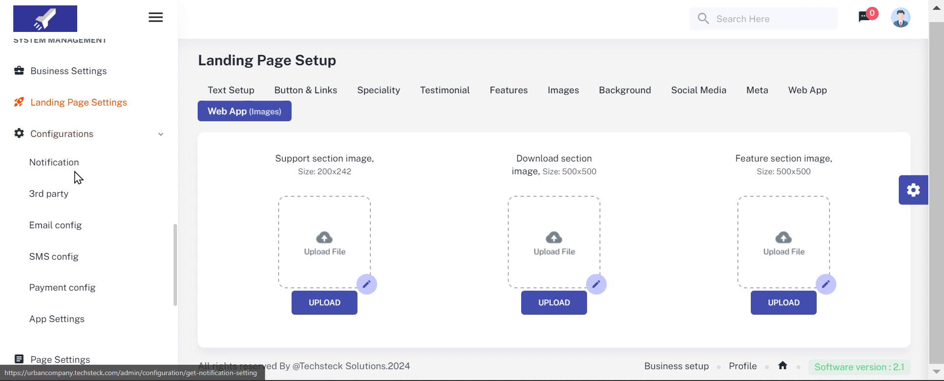
pyautogui.scroll(-1, 72, 144)
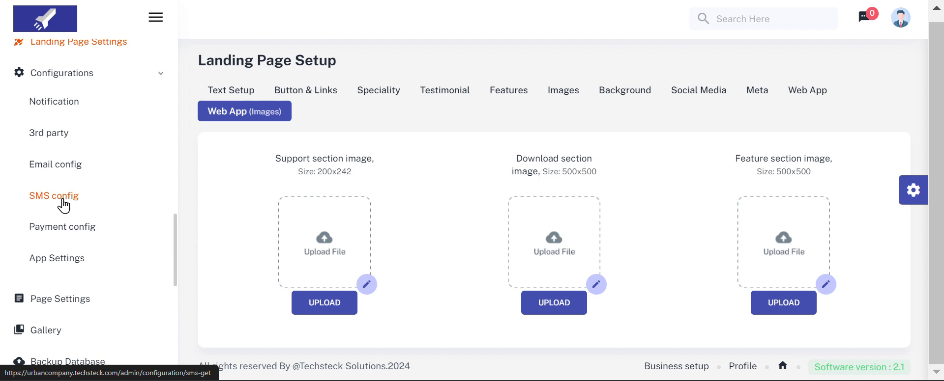
pyautogui.click(64, 102)
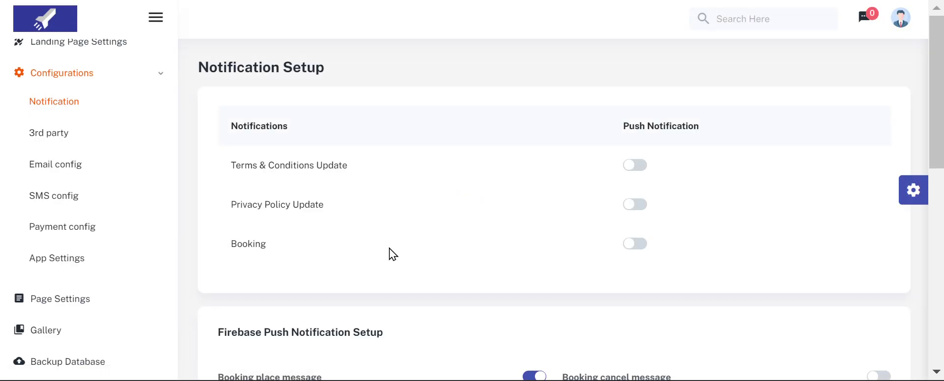
pyautogui.scroll(-3, 390, 249)
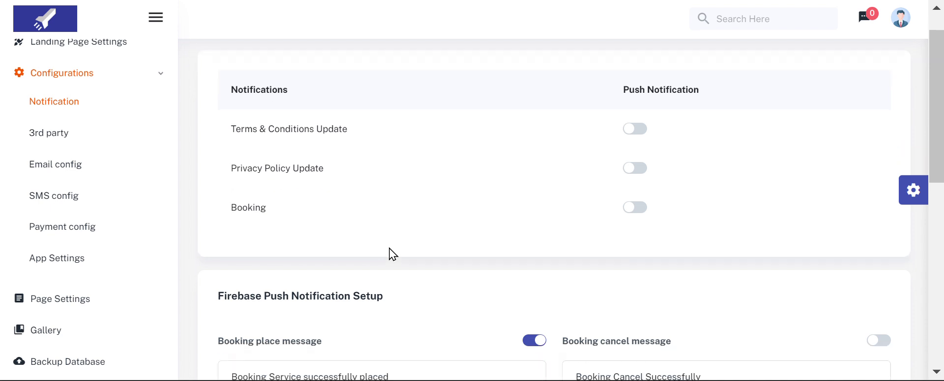
pyautogui.scroll(3, 390, 249)
pyautogui.scroll(-1, 389, 249)
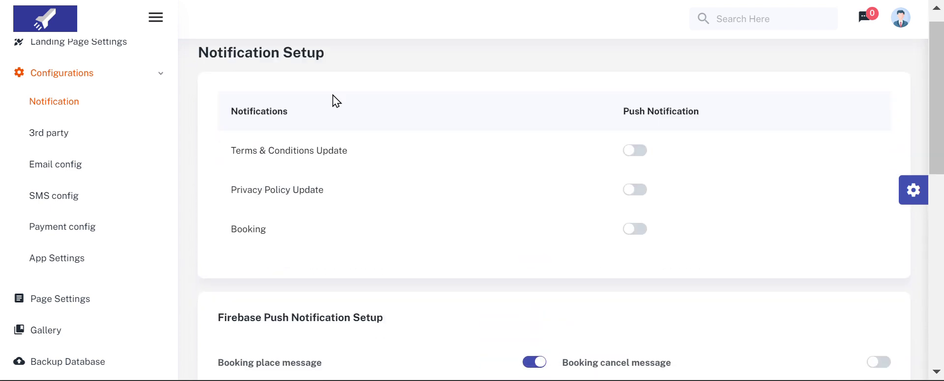
pyautogui.scroll(-3, 536, 168)
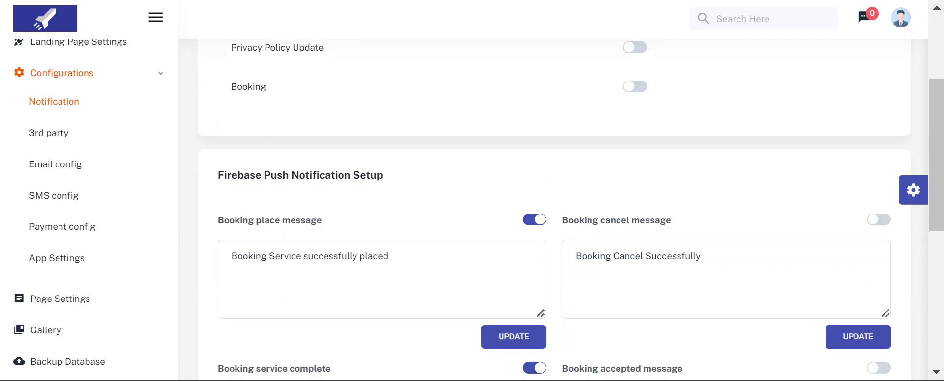
pyautogui.scroll(-6, 521, 163)
pyautogui.scroll(-1, 521, 164)
pyautogui.scroll(2, 522, 164)
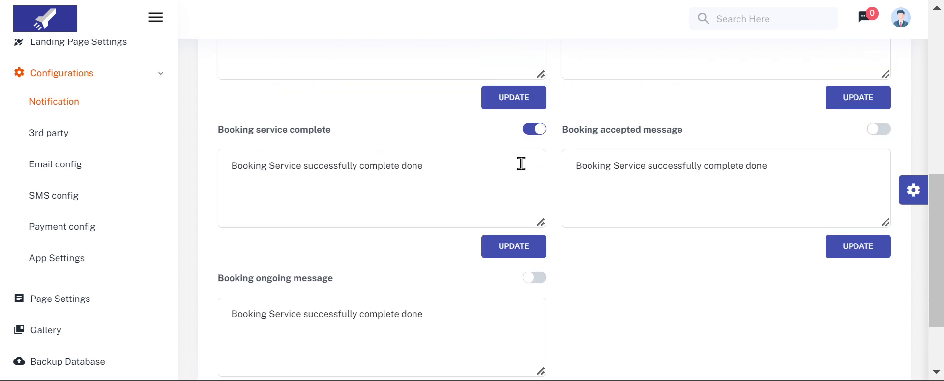
pyautogui.scroll(8, 521, 164)
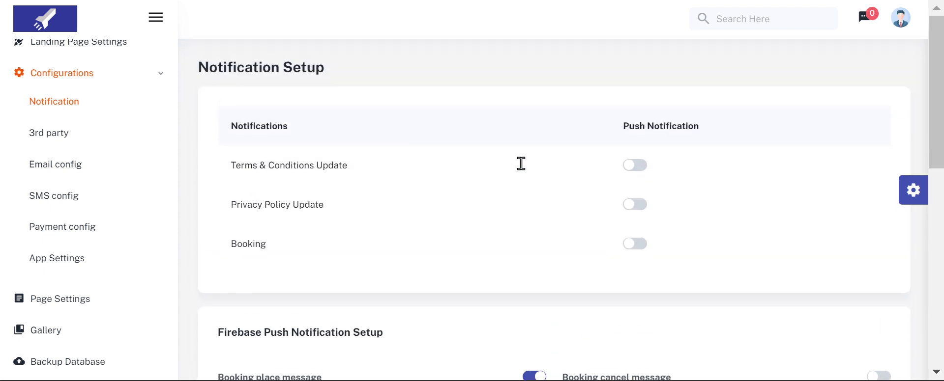
# Open the 3rd party configuration and look through the Google Map, Firebase Push Notification, Recaptcha and Apple Login setups.
pyautogui.click(72, 146)
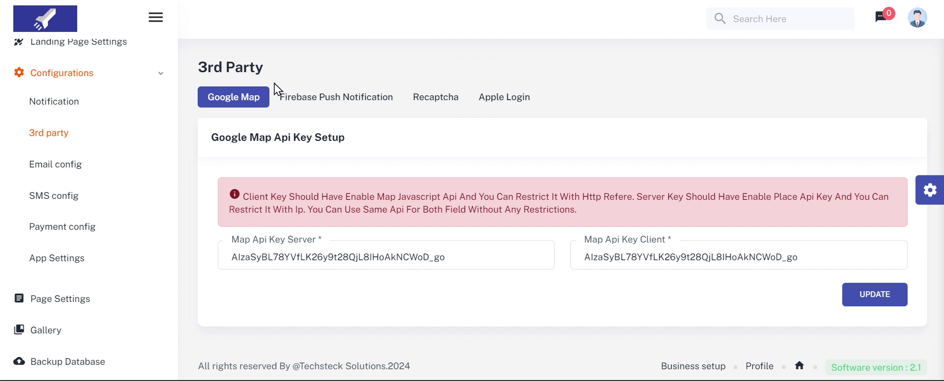
pyautogui.click(316, 109)
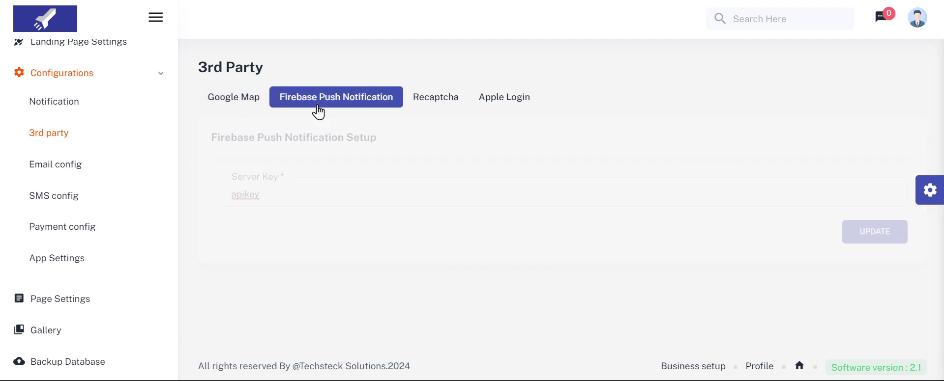
pyautogui.click(415, 101)
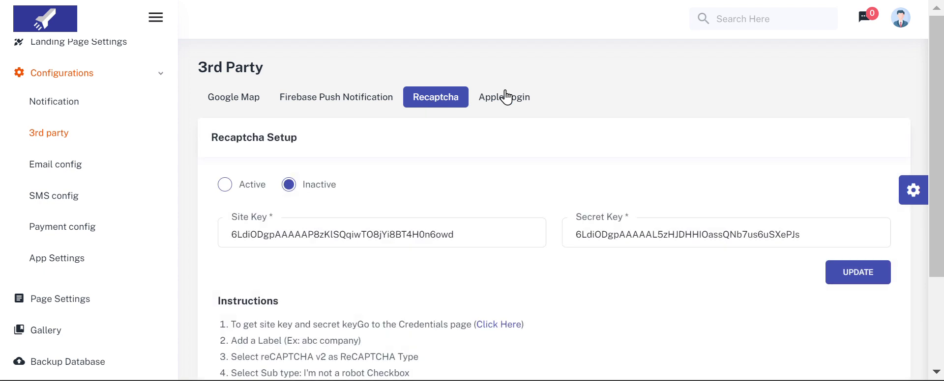
pyautogui.click(512, 101)
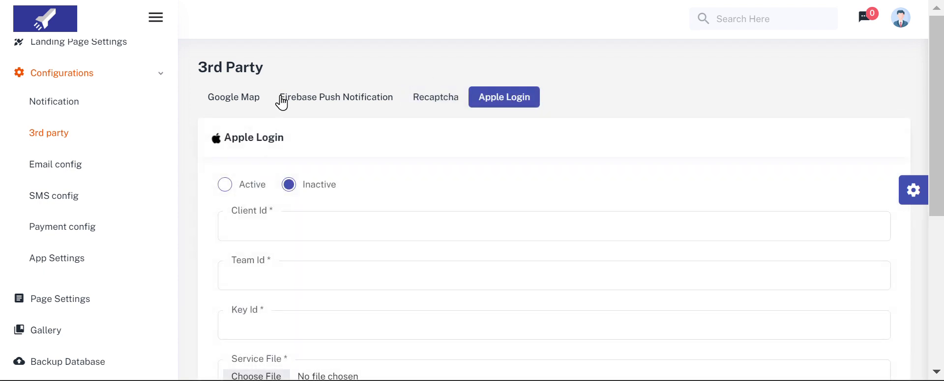
pyautogui.click(236, 105)
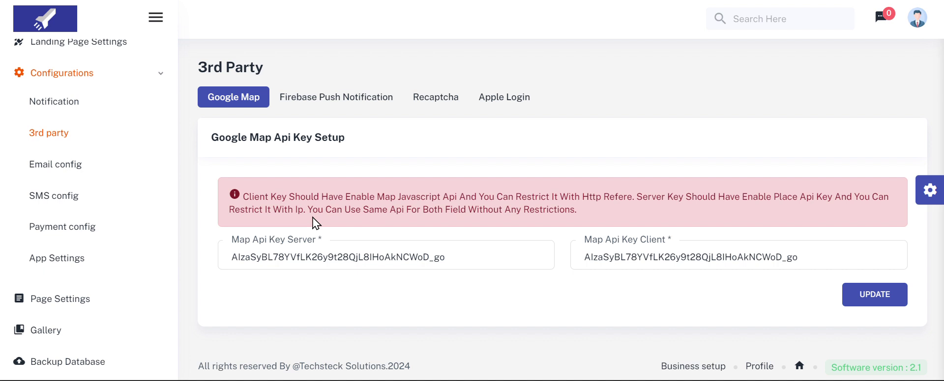
pyautogui.click(323, 256)
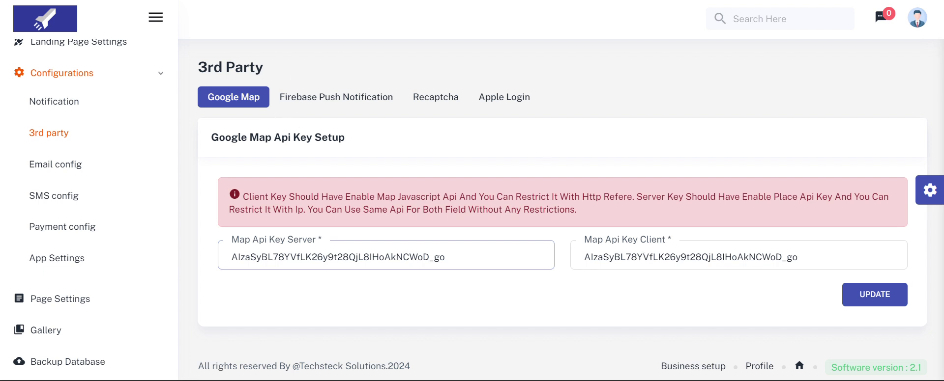
# Open the email configuration and review its mailer, host, driver, port and encryption fields.
pyautogui.click(84, 164)
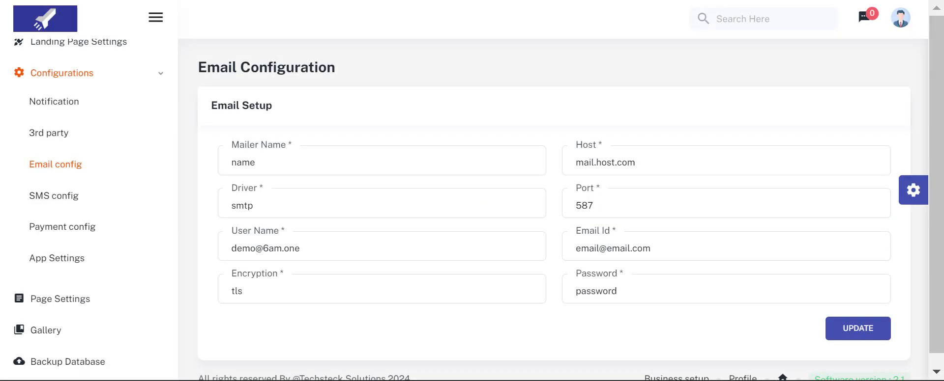
pyautogui.scroll(-1, 436, 73)
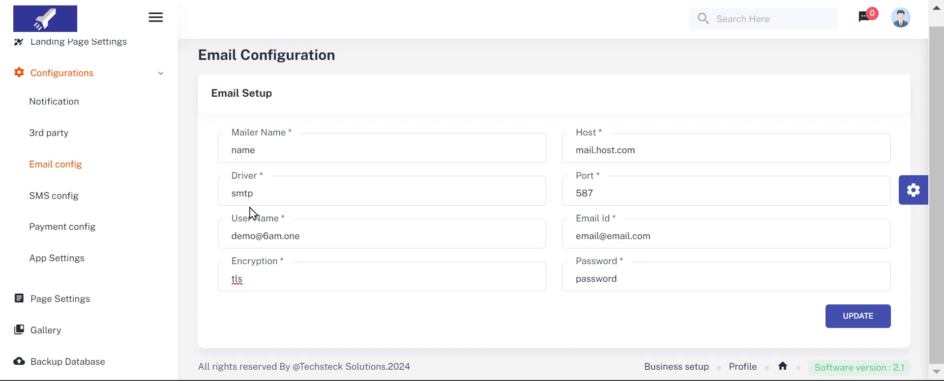
# Open the SMS configuration and examine the Twilio, 2factor, Msg91, Nexmo and Releans gateway setups.
pyautogui.click(65, 204)
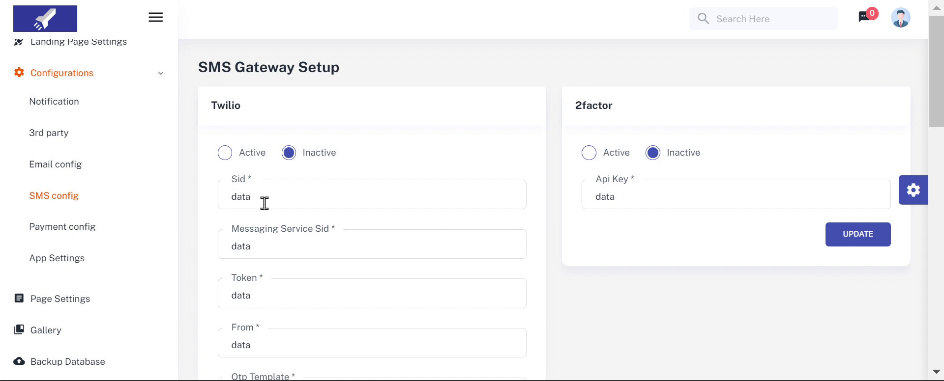
pyautogui.scroll(-2, 265, 203)
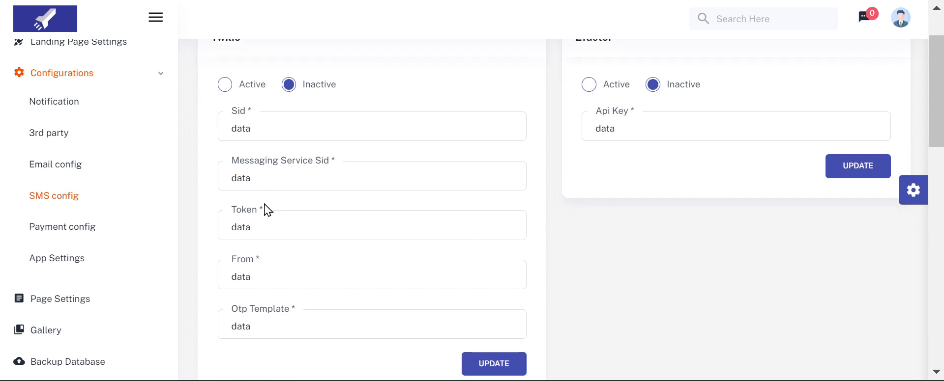
pyautogui.scroll(1, 265, 203)
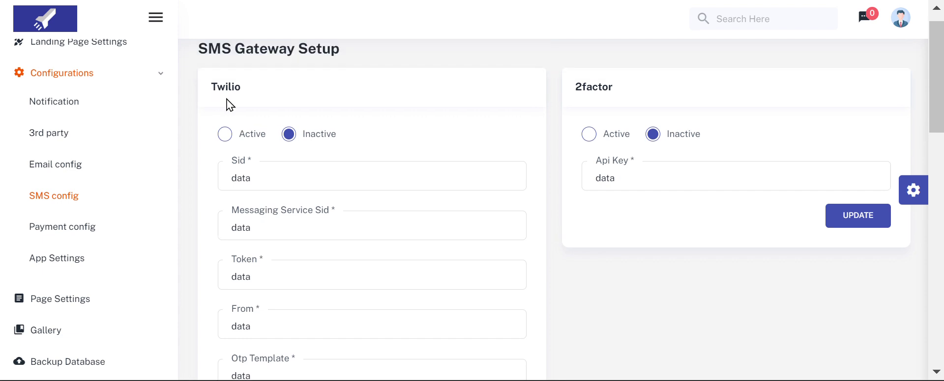
pyautogui.scroll(-5, 559, 125)
pyautogui.scroll(-4, 559, 123)
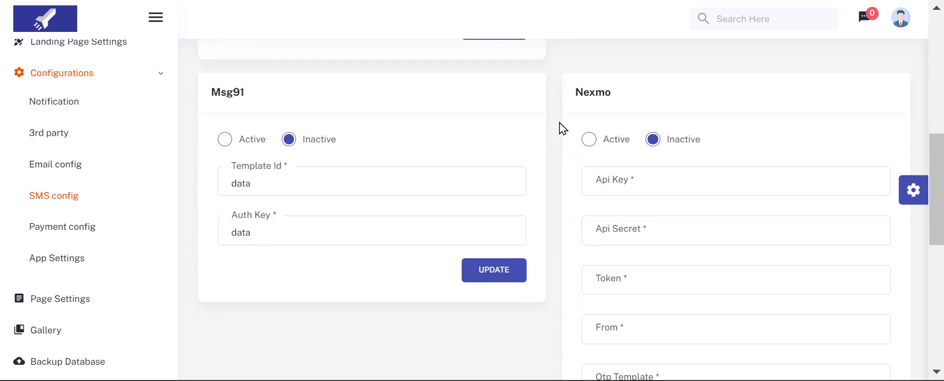
pyautogui.moveTo(206, 91); pyautogui.dragTo(296, 95)
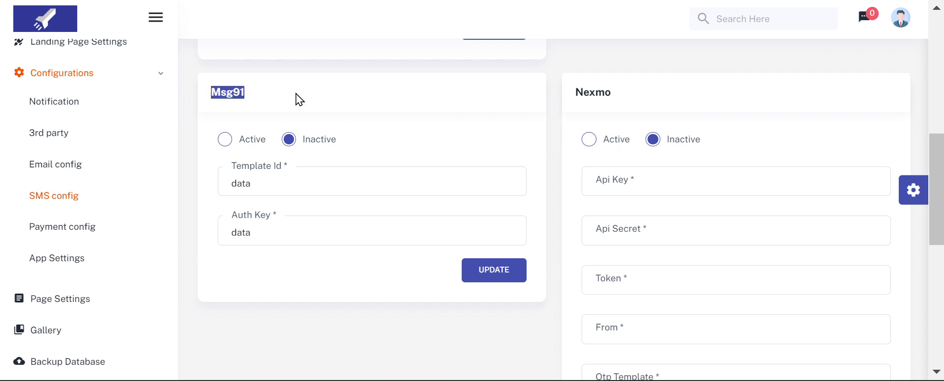
pyautogui.click(296, 94)
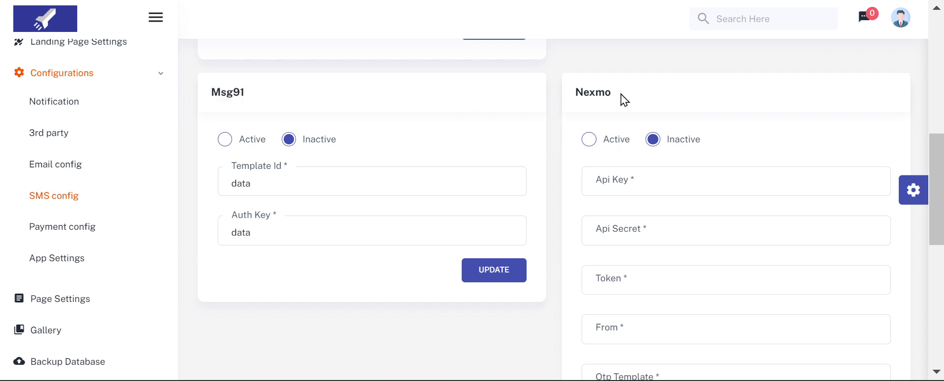
pyautogui.scroll(-5, 621, 94)
pyautogui.scroll(-3, 621, 94)
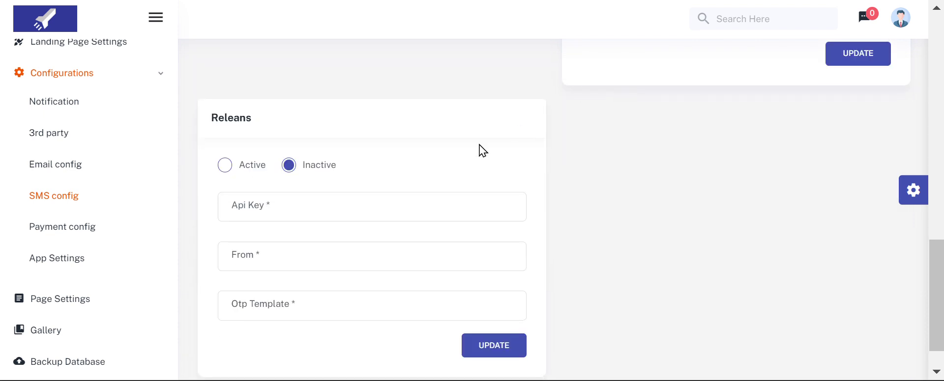
pyautogui.scroll(-1, 480, 145)
pyautogui.scroll(12, 479, 146)
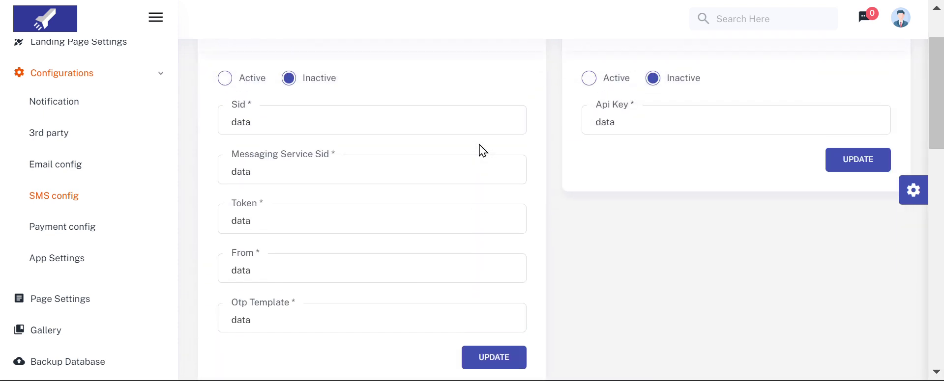
pyautogui.scroll(2, 480, 145)
pyautogui.scroll(-2, 479, 144)
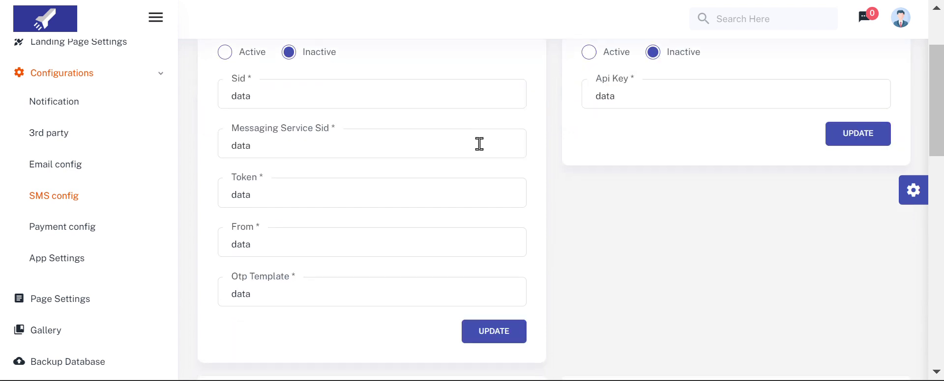
pyautogui.scroll(1, 479, 144)
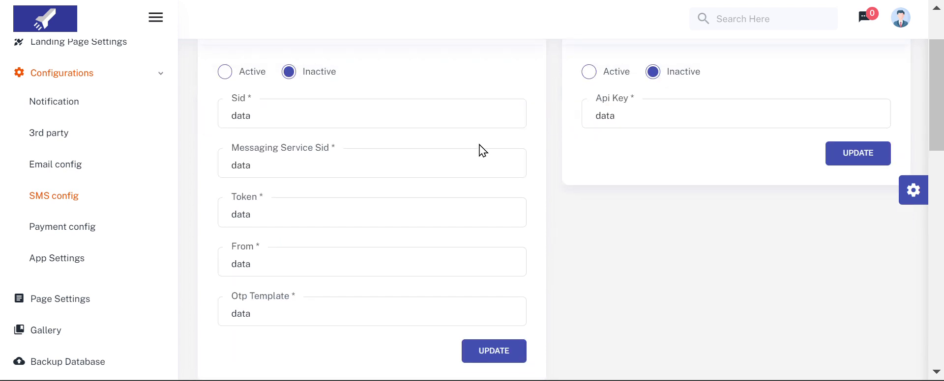
# Switch the Twilio SMS gateway to Active and back to Inactive without updating it.
pyautogui.click(262, 79)
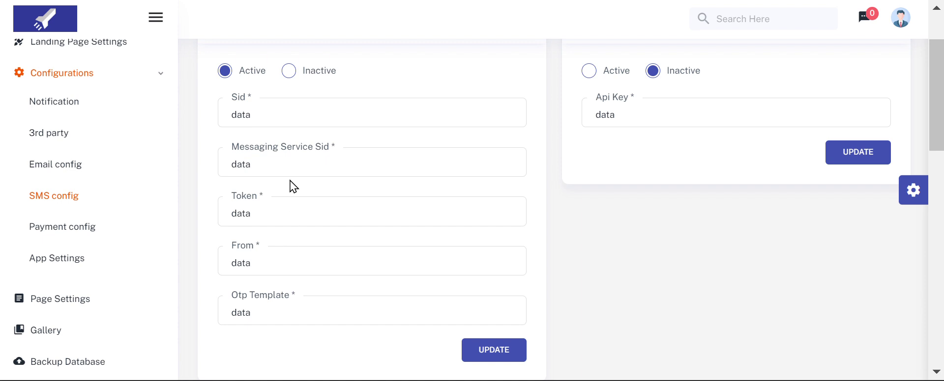
pyautogui.click(293, 82)
# Open the payment configuration and look through the digital gateway setups from Paytm and Stripe down to Ssl Commerz.
pyautogui.click(88, 229)
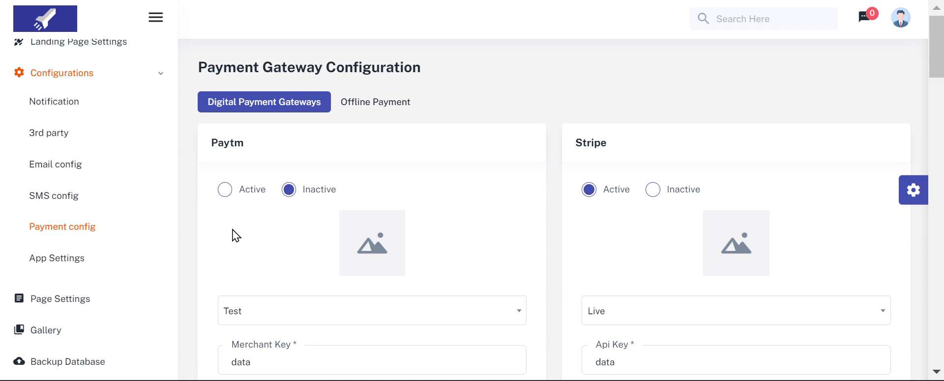
pyautogui.scroll(-3, 232, 230)
pyautogui.scroll(2, 232, 230)
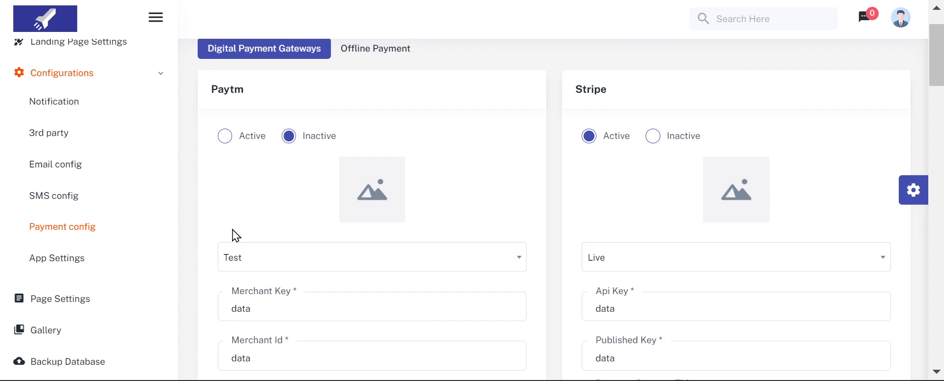
pyautogui.scroll(1, 232, 236)
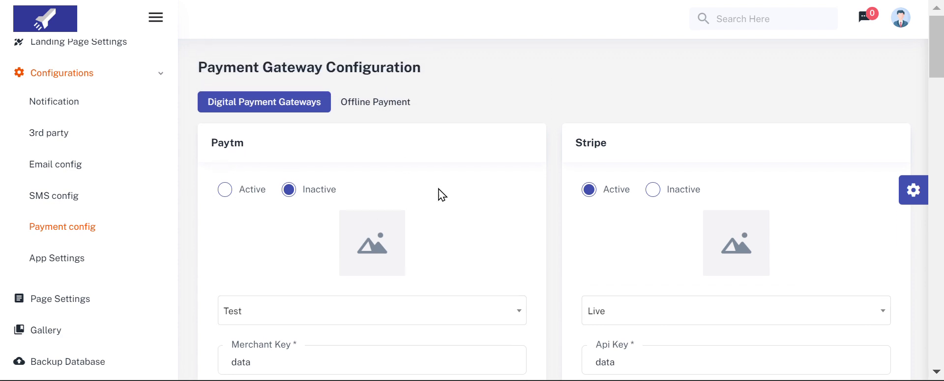
pyautogui.scroll(-6, 439, 192)
pyautogui.scroll(-4, 460, 228)
pyautogui.scroll(-7, 460, 228)
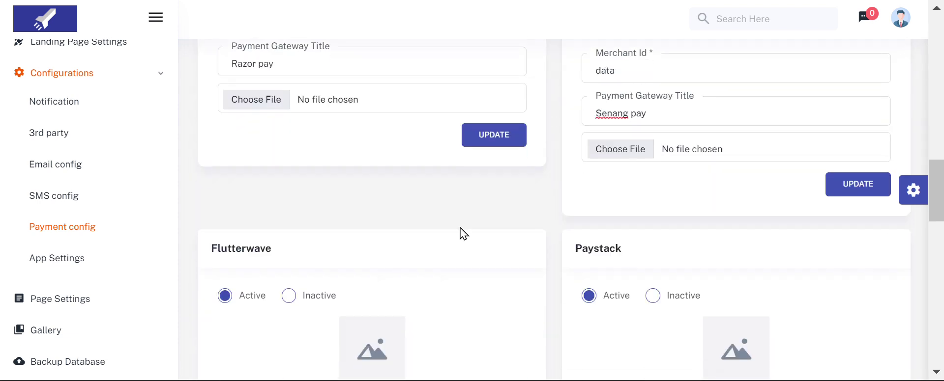
pyautogui.scroll(-9, 460, 228)
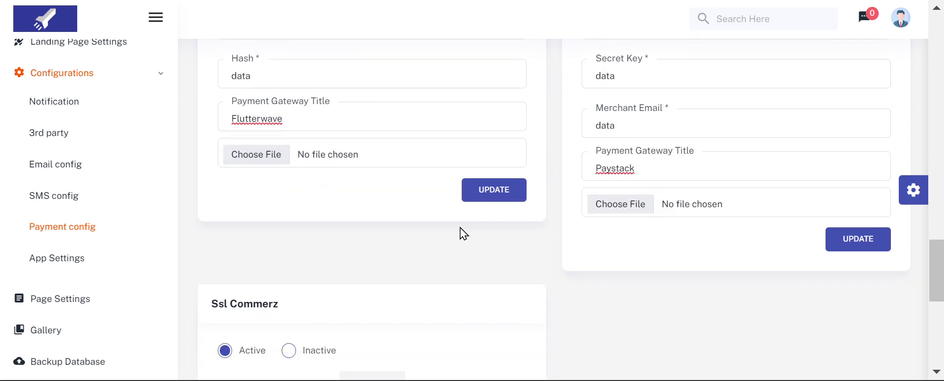
pyautogui.scroll(-2, 461, 228)
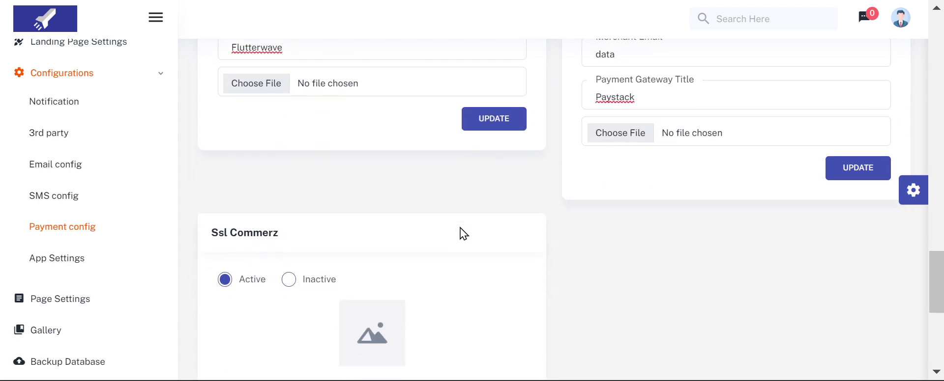
# Open App Settings and review the Customer, Provider and Serviceman minimum version fields and the Social Login setup.
pyautogui.click(123, 257)
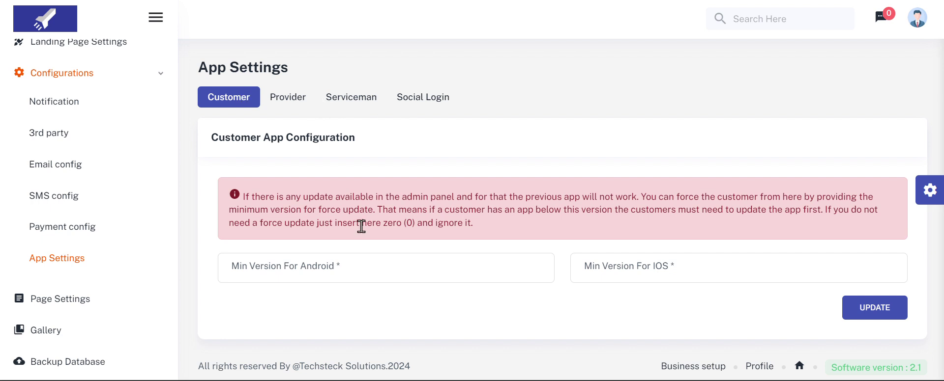
pyautogui.click(377, 280)
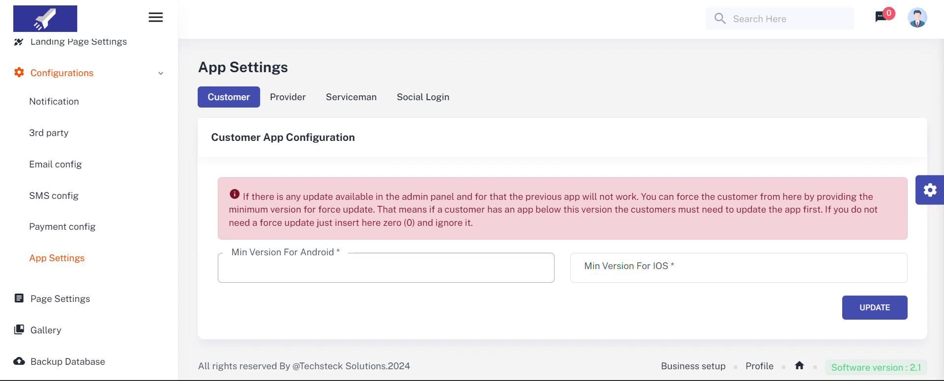
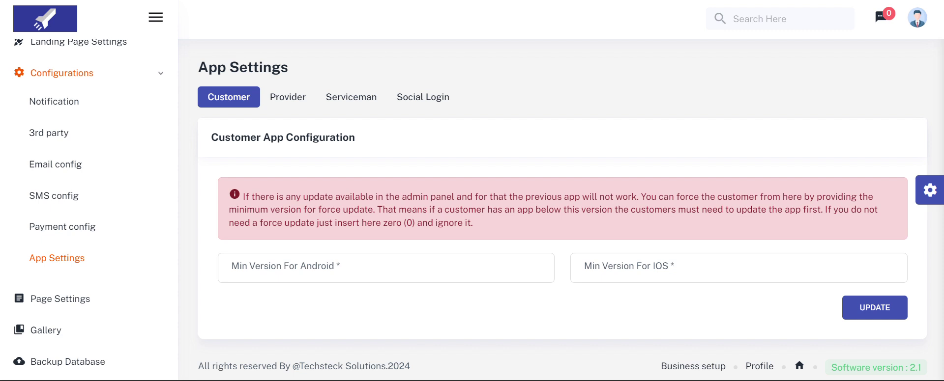
pyautogui.click(362, 272)
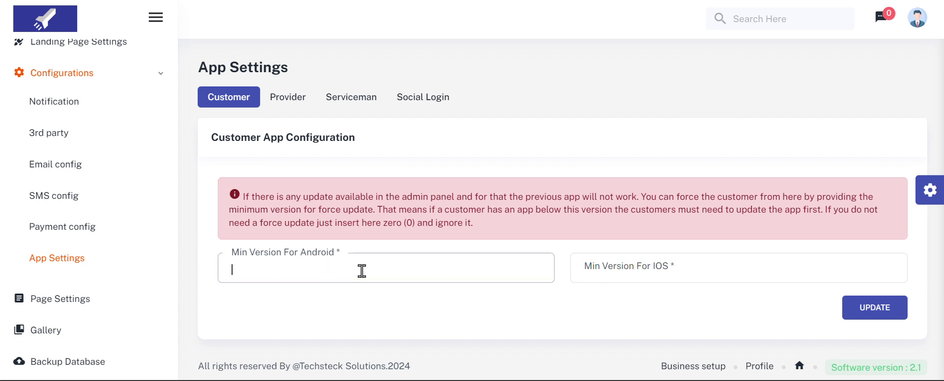
pyautogui.click(649, 269)
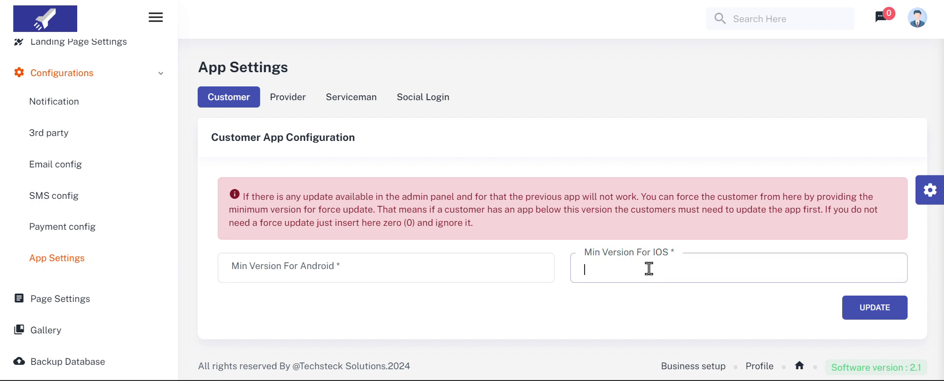
pyautogui.click(300, 106)
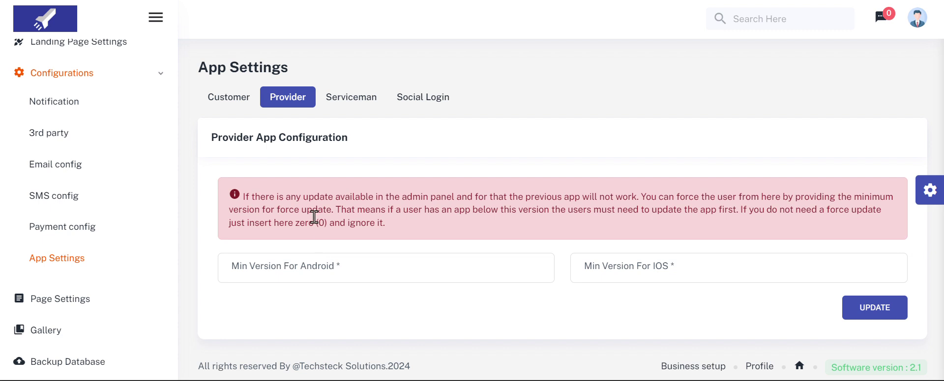
pyautogui.click(355, 101)
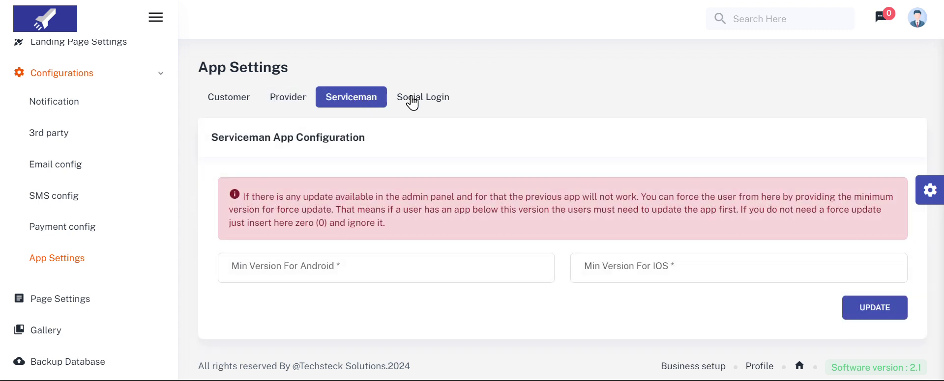
pyautogui.click(412, 101)
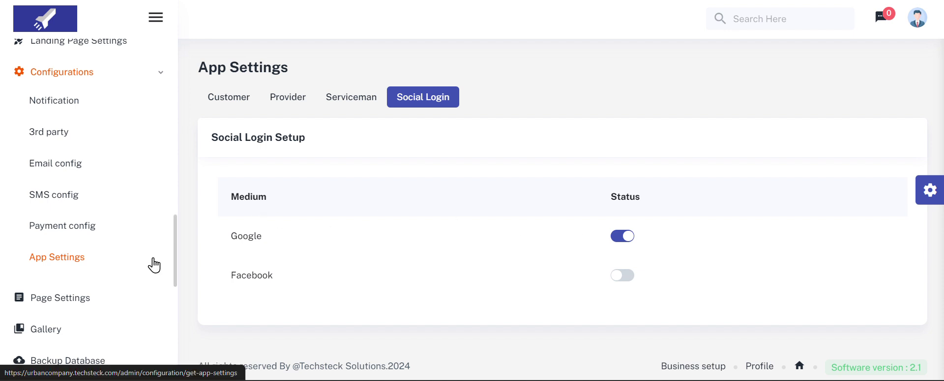
# Open Page Settings and look over the About Us and Cancellation Policy page editors.
pyautogui.scroll(-5, 153, 261)
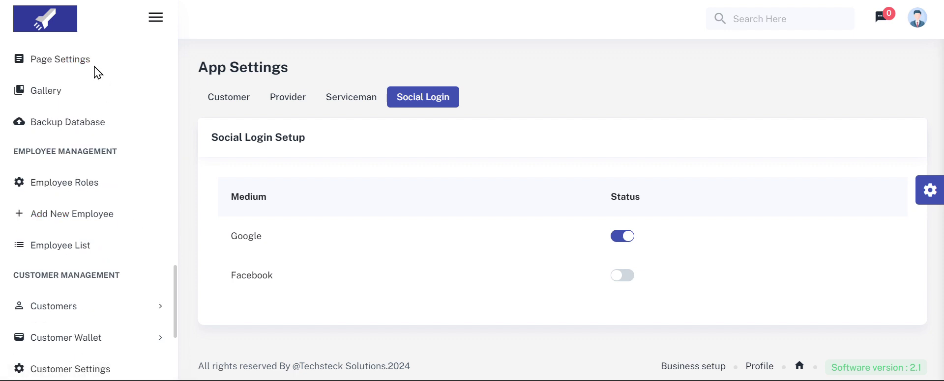
pyautogui.click(78, 61)
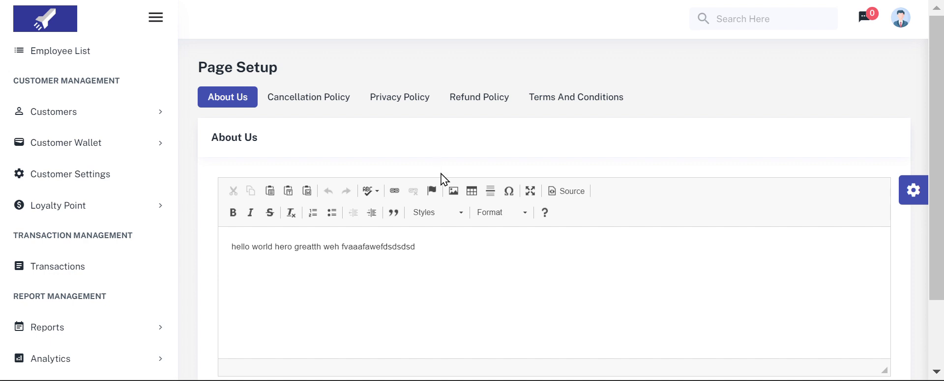
pyautogui.scroll(-2, 441, 174)
pyautogui.scroll(2, 440, 174)
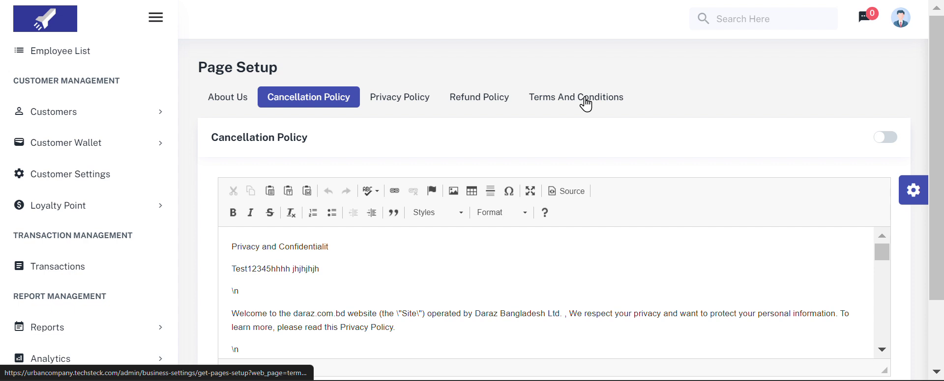
# Open the Gallery file manager and browse the images in the Category and Banner folders.
pyautogui.scroll(3, 129, 199)
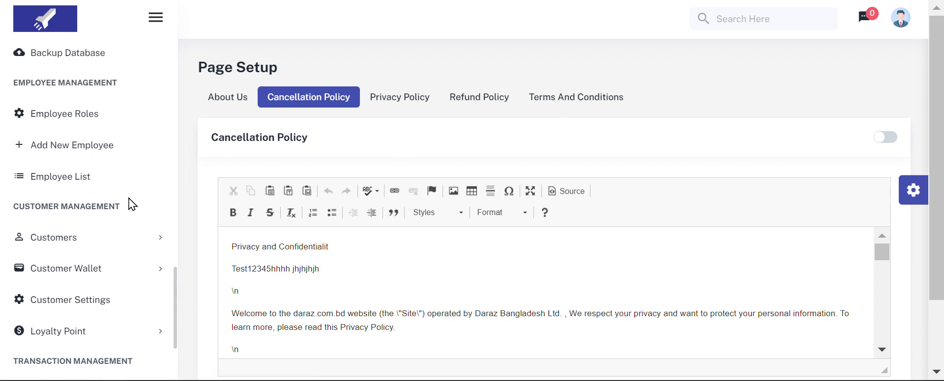
pyautogui.scroll(3, 129, 199)
pyautogui.scroll(-5, 129, 199)
pyautogui.scroll(6, 128, 198)
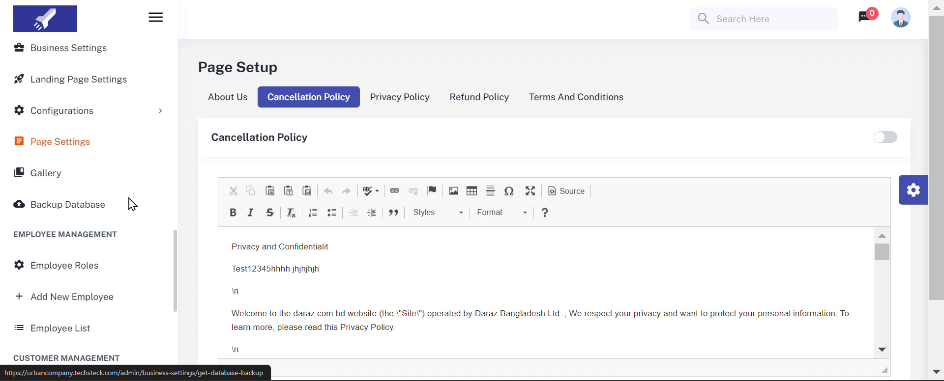
pyautogui.click(72, 176)
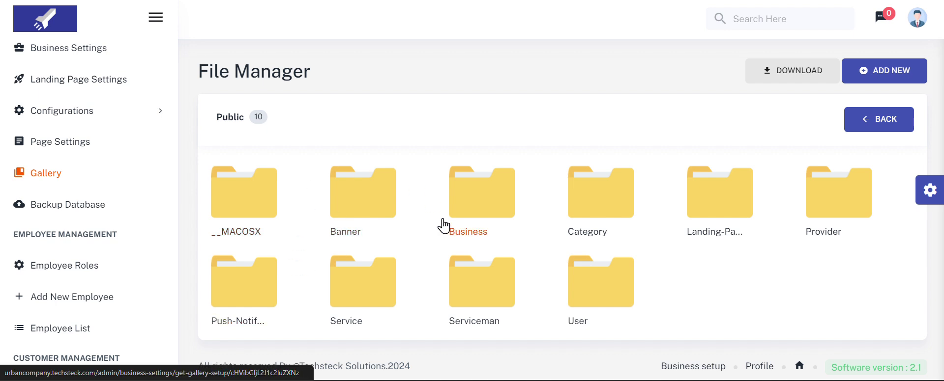
pyautogui.click(569, 221)
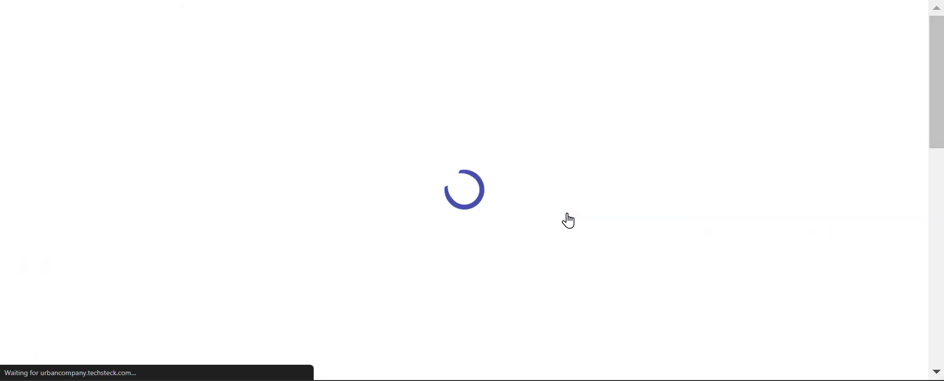
pyautogui.scroll(-15, 567, 221)
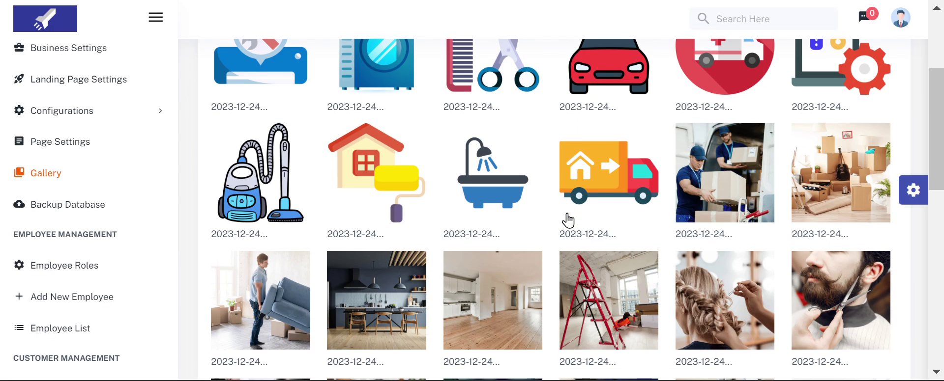
pyautogui.scroll(15, 568, 221)
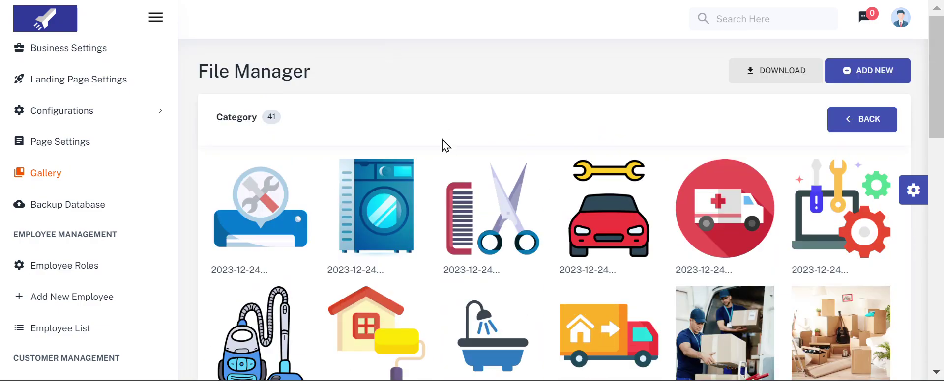
pyautogui.click(862, 119)
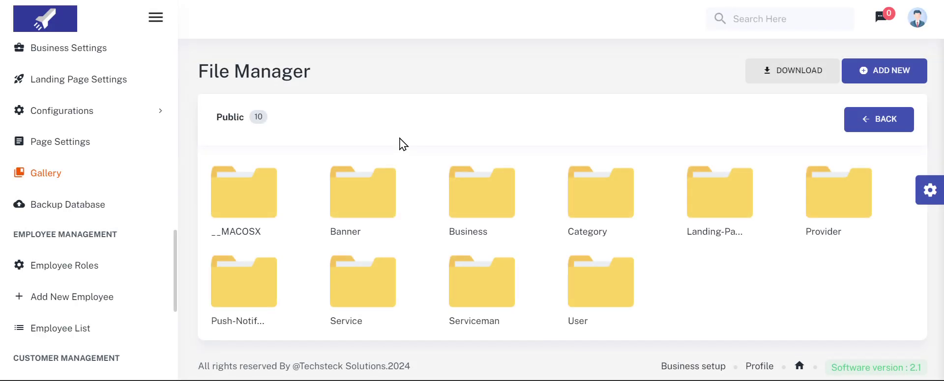
pyautogui.click(372, 214)
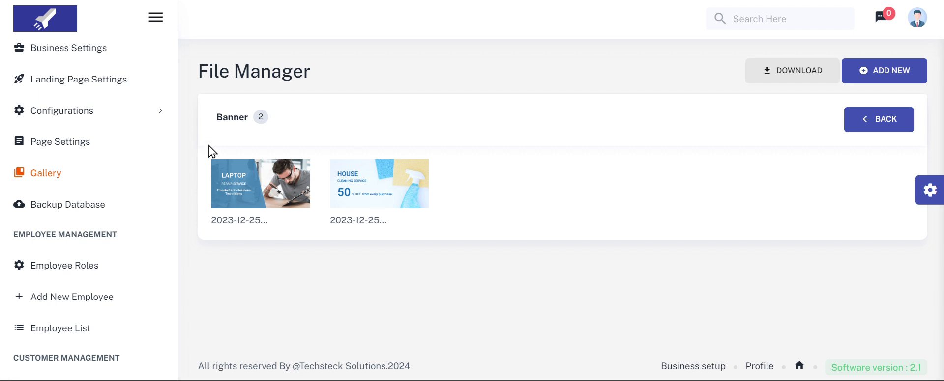
# Open the database backup page, request a new backup and dismiss the confirmation without taking it.
pyautogui.click(95, 213)
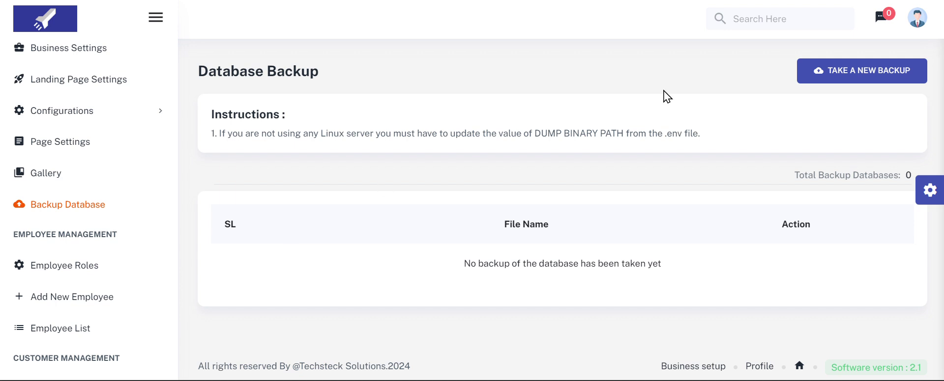
pyautogui.click(869, 75)
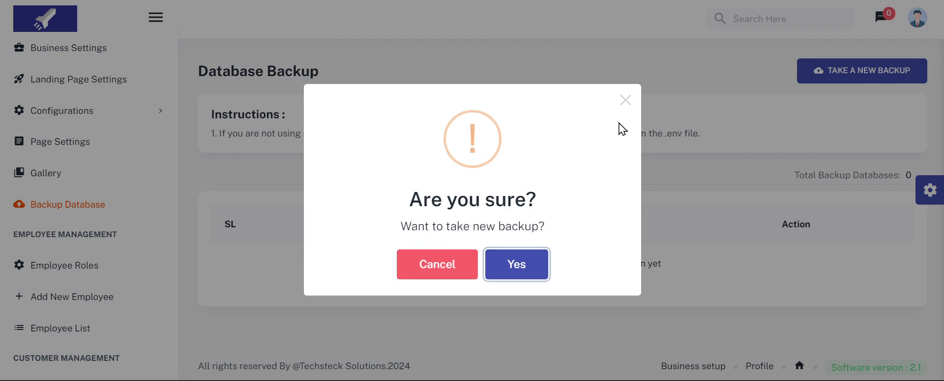
pyautogui.click(625, 101)
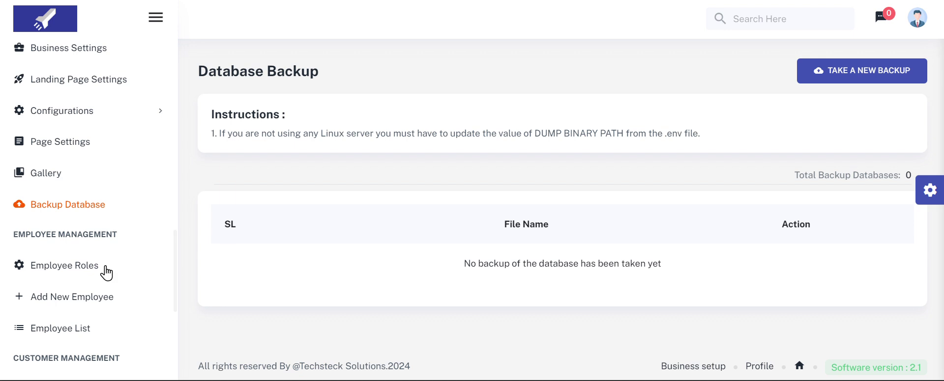
# Open Employee Roles and examine the role name field, the module checkboxes and the list of existing roles.
pyautogui.scroll(-3, 103, 268)
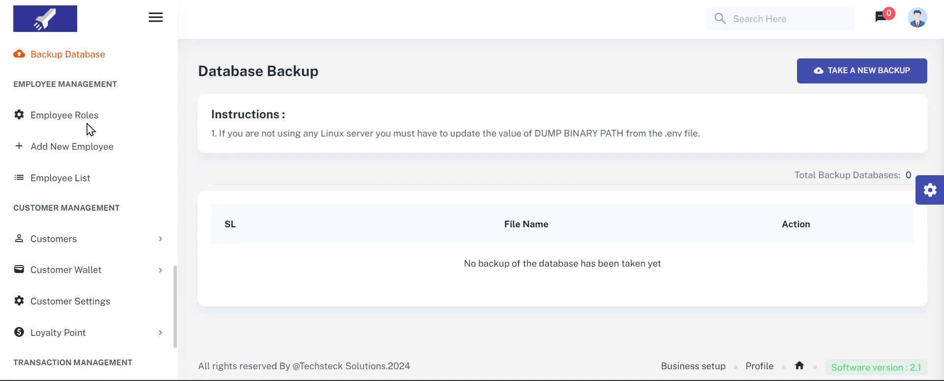
pyautogui.click(76, 118)
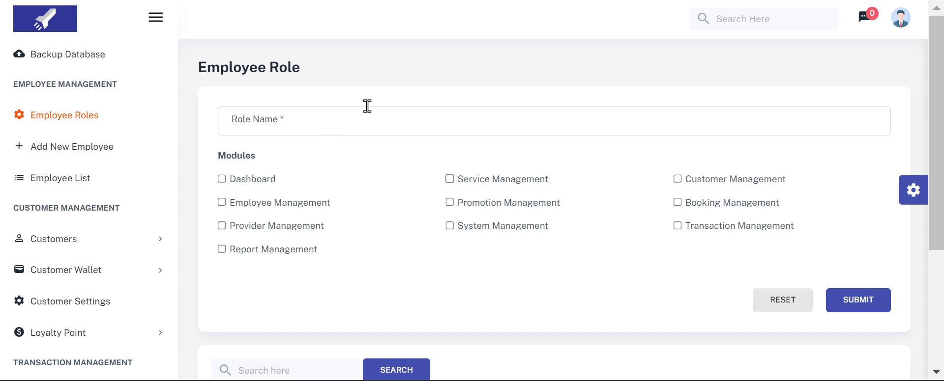
pyautogui.click(349, 120)
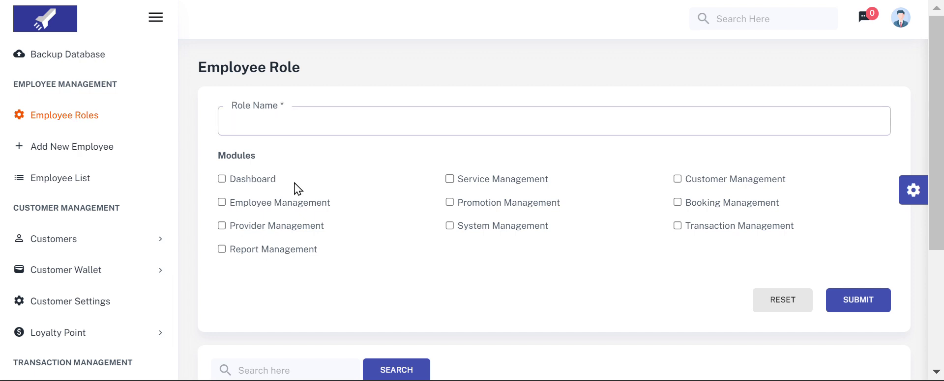
pyautogui.scroll(-3, 294, 184)
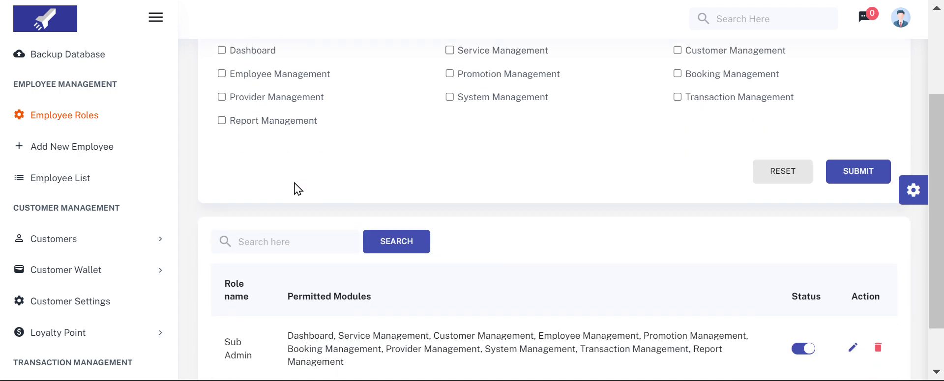
pyautogui.scroll(-2, 294, 184)
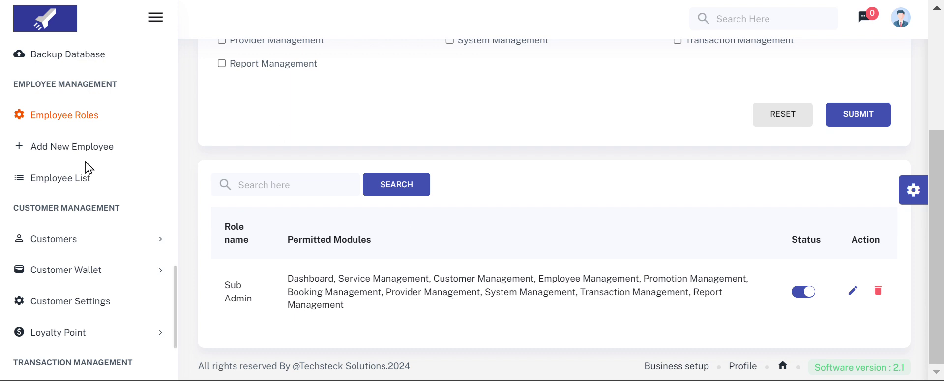
pyautogui.scroll(5, 281, 153)
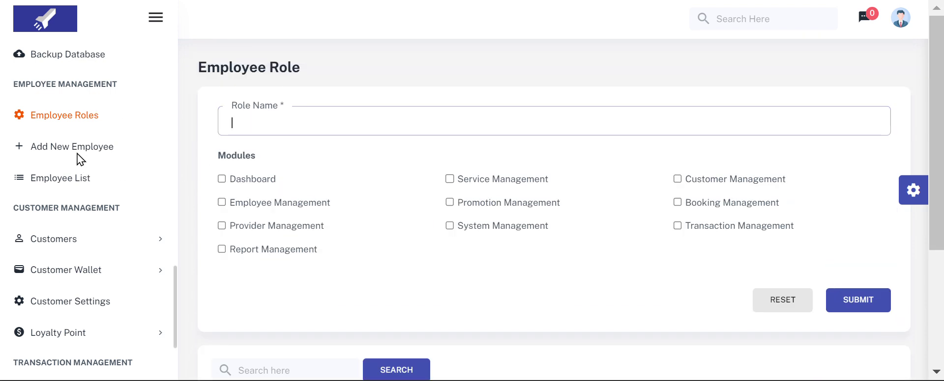
# Examine the Add New Employee form, including the identity type options, image uploads and account fields, and open the Employee List.
pyautogui.click(78, 157)
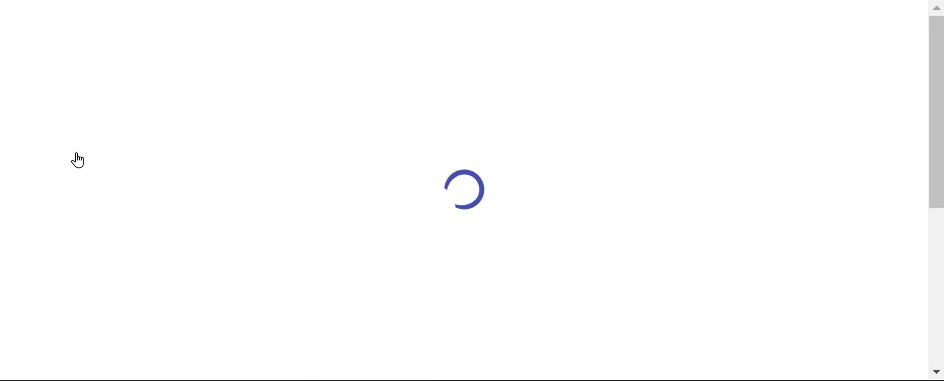
pyautogui.click(309, 135)
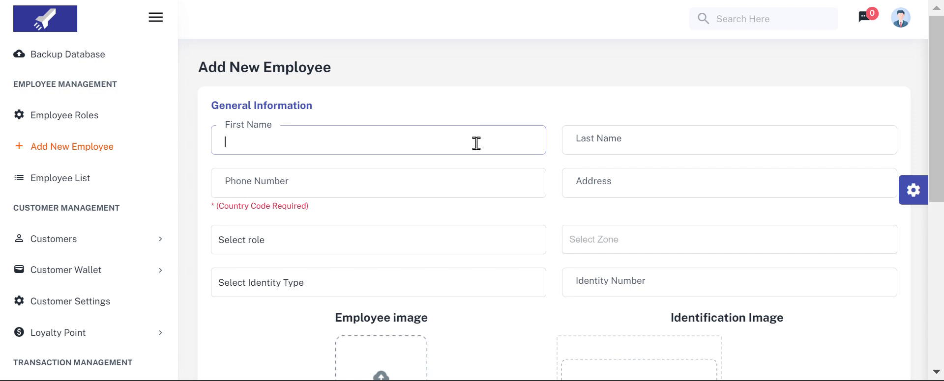
pyautogui.scroll(-3, 395, 178)
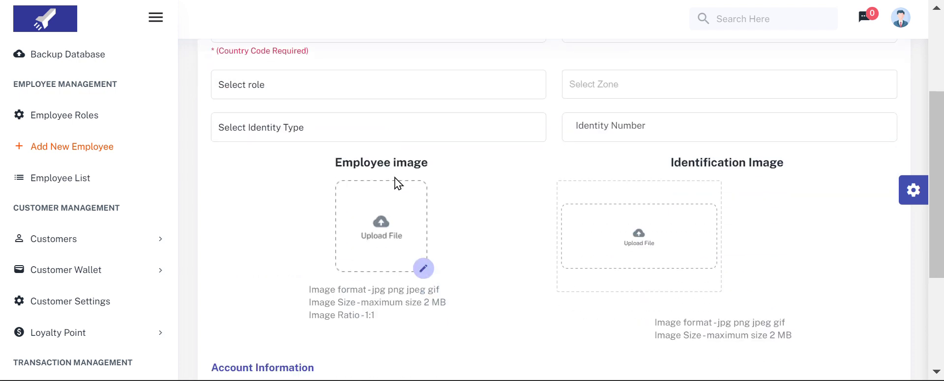
pyautogui.click(391, 133)
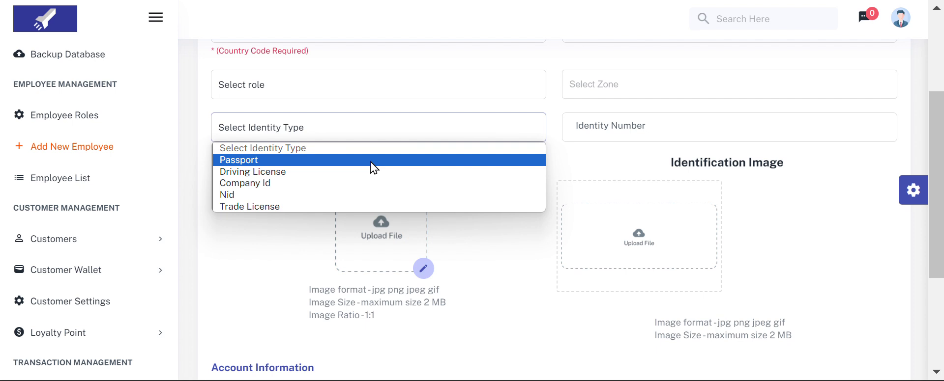
pyautogui.click(620, 139)
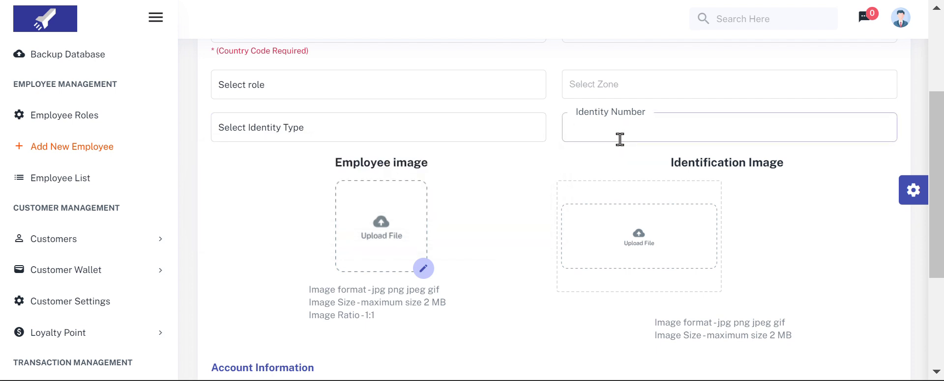
pyautogui.scroll(-2, 620, 143)
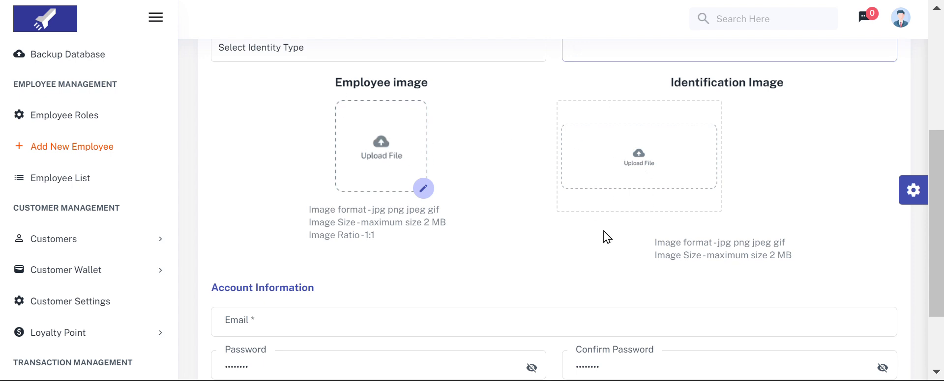
pyautogui.scroll(-2, 603, 231)
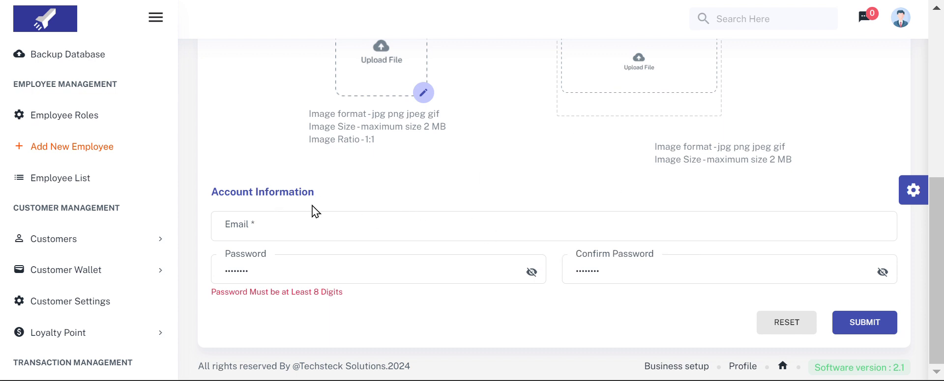
pyautogui.scroll(6, 475, 160)
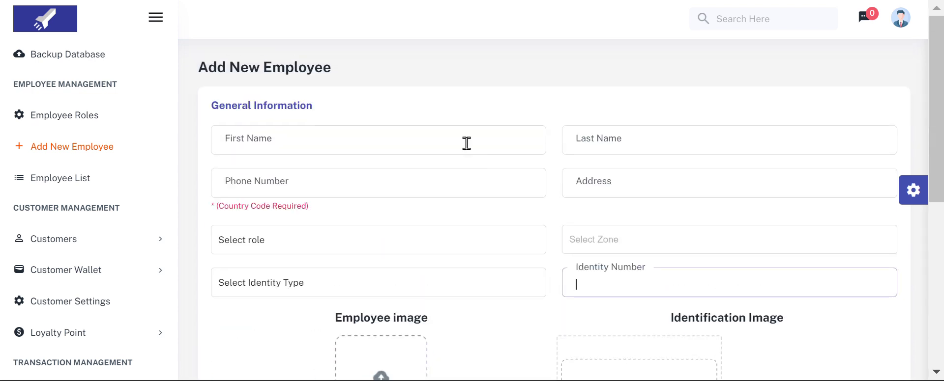
pyautogui.click(74, 186)
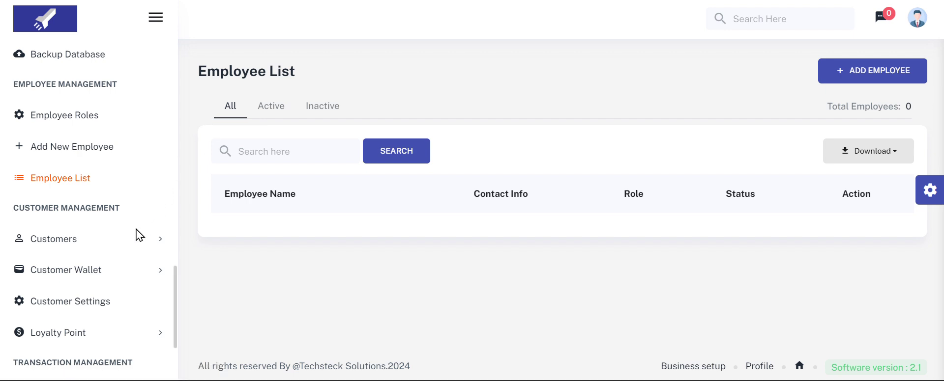
# Open the Customer List and look through the registered customers.
pyautogui.scroll(-2, 137, 234)
pyautogui.click(108, 152)
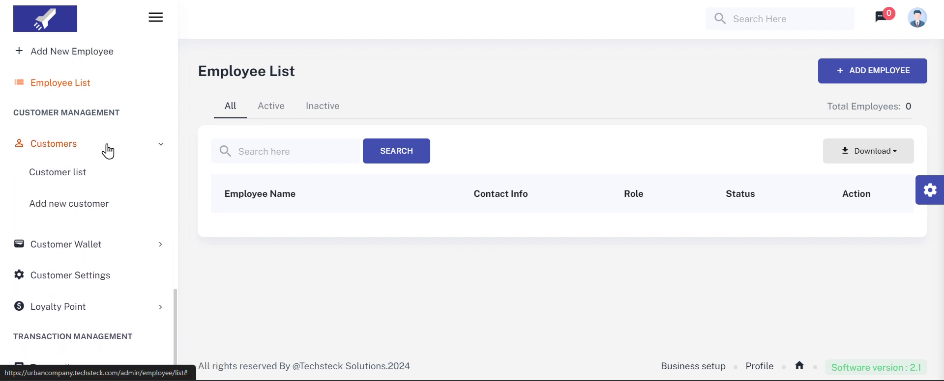
pyautogui.click(80, 173)
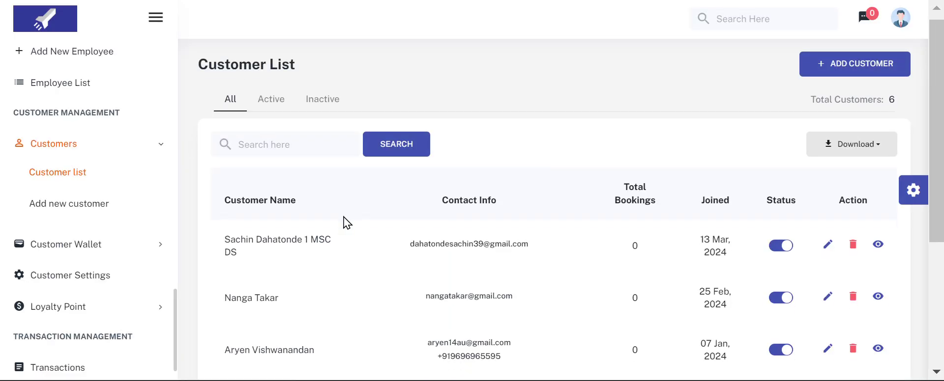
pyautogui.scroll(-4, 344, 217)
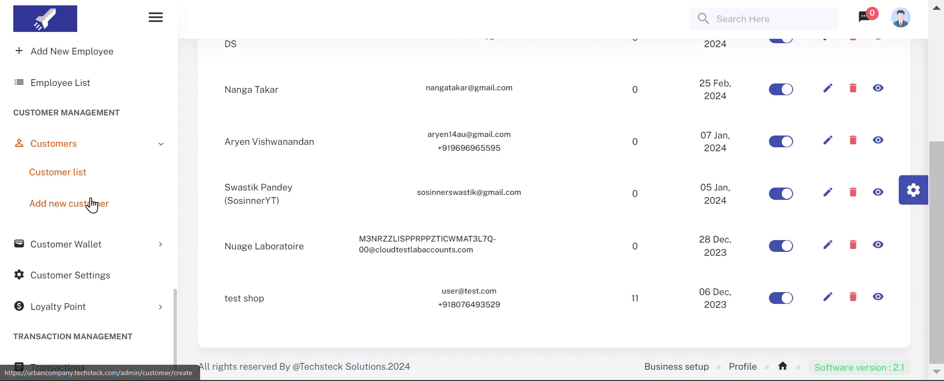
# Open the Add New Customer form and review its personal details, password and profile image fields.
pyautogui.click(92, 206)
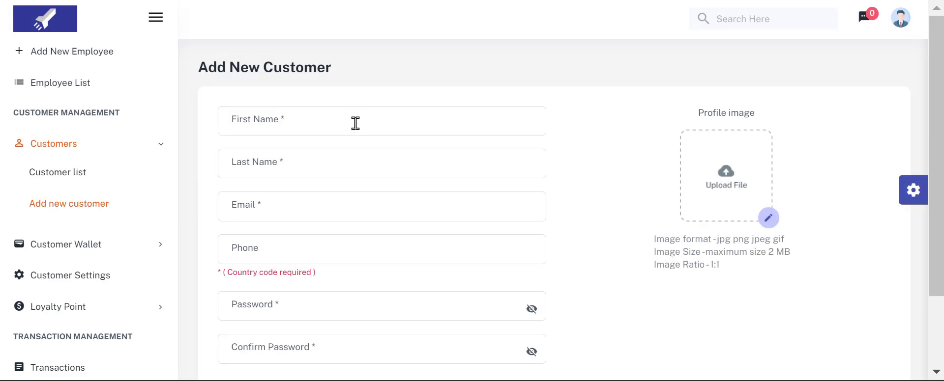
pyautogui.scroll(-2, 367, 165)
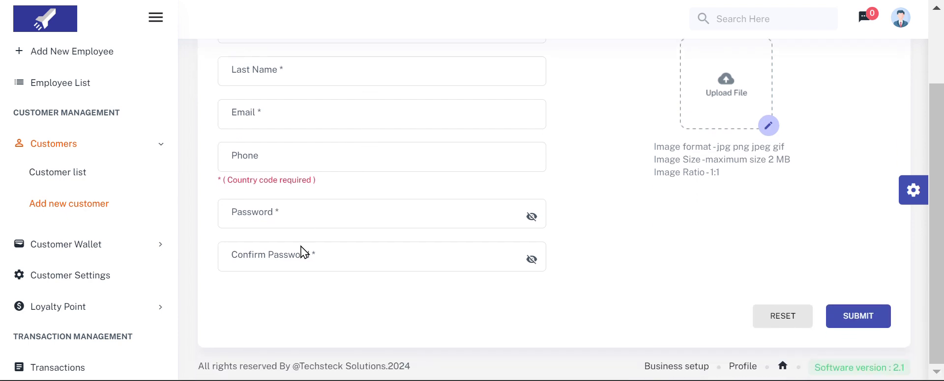
pyautogui.scroll(2, 413, 265)
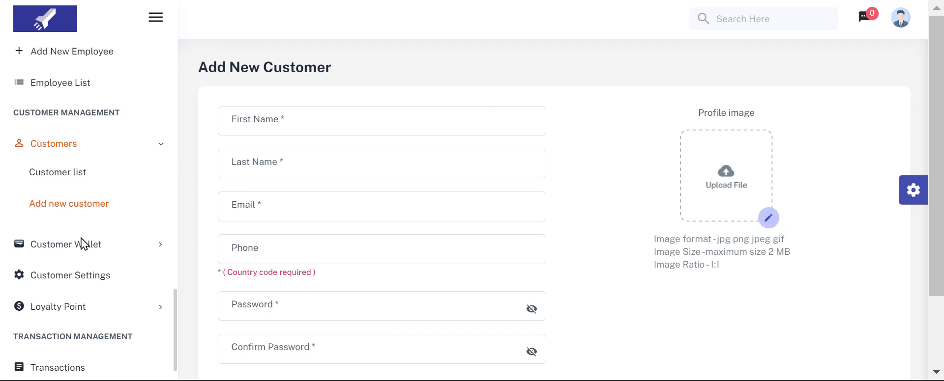
# Open the Customer Wallet's Add Fund form and browse the selectable customers without choosing one.
pyautogui.click(64, 245)
pyautogui.scroll(-3, 64, 246)
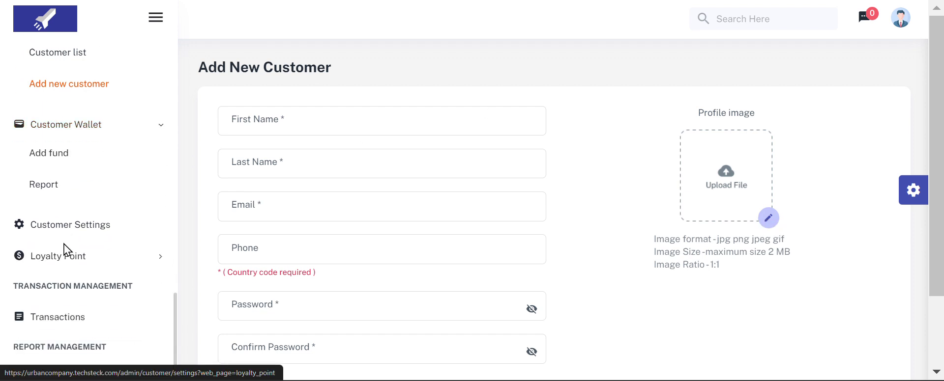
pyautogui.click(61, 159)
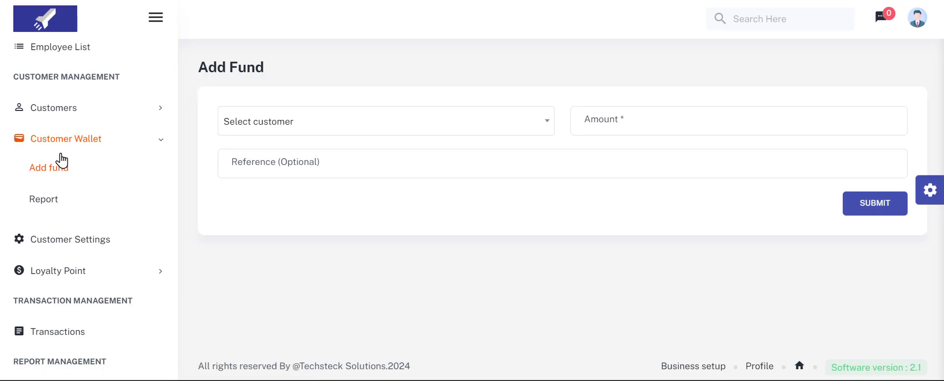
pyautogui.click(291, 133)
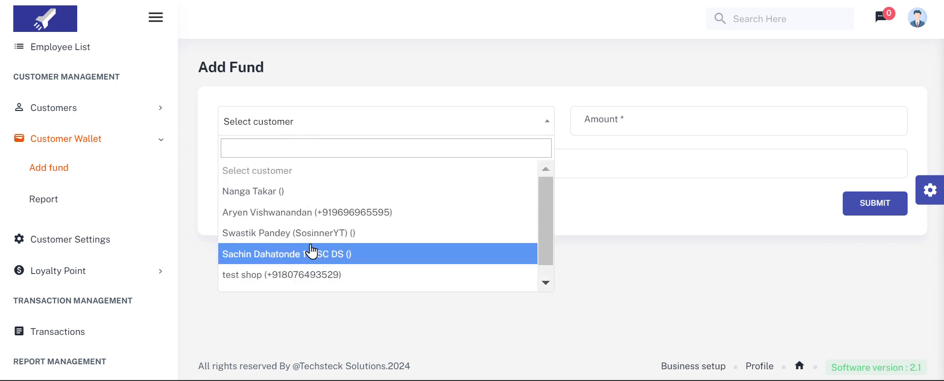
pyautogui.scroll(-1, 311, 250)
pyautogui.click(691, 217)
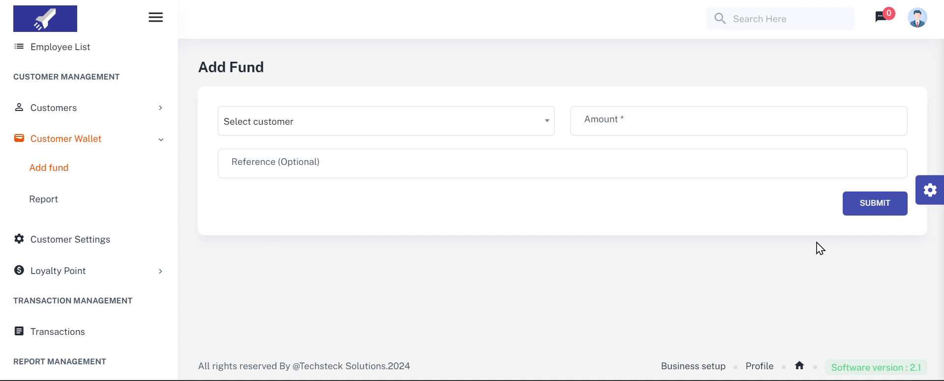
# Open the Wallet Transaction Report, review its filters and summary cards, and show only the debit transactions.
pyautogui.click(60, 206)
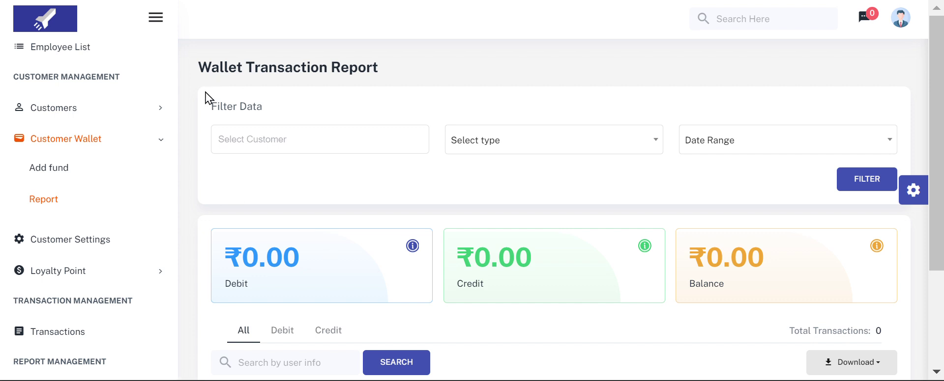
pyautogui.scroll(-1, 206, 92)
pyautogui.scroll(-2, 206, 92)
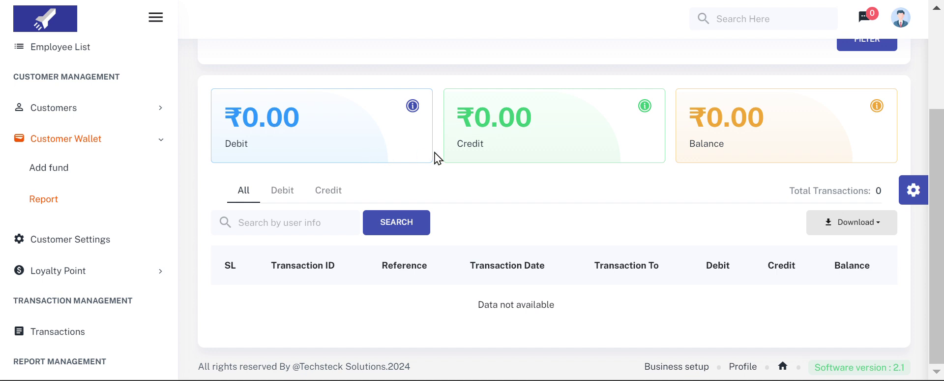
pyautogui.click(273, 194)
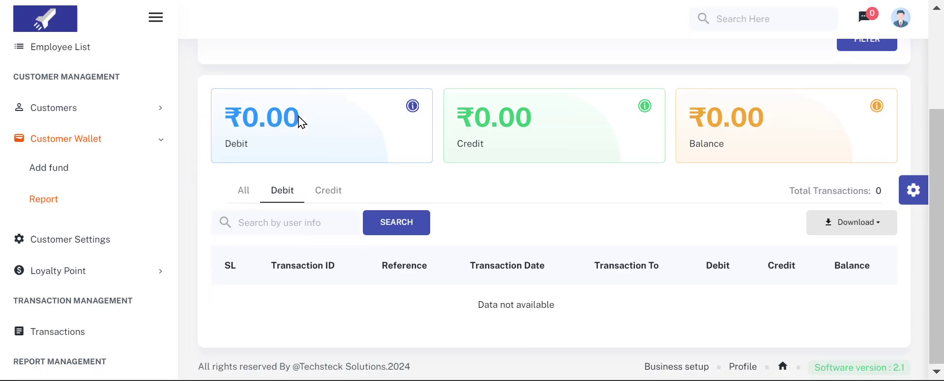
# Open Customer Settings and view the Loyalty Point, Wallet and Referral Earning options.
pyautogui.click(139, 143)
pyautogui.click(92, 175)
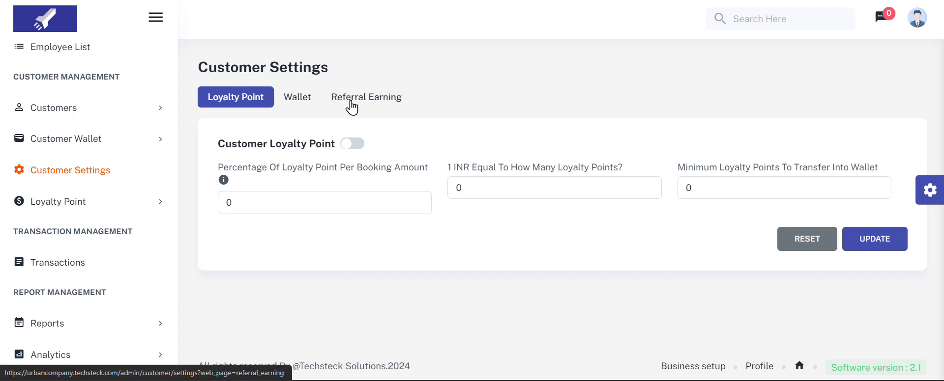
pyautogui.click(288, 105)
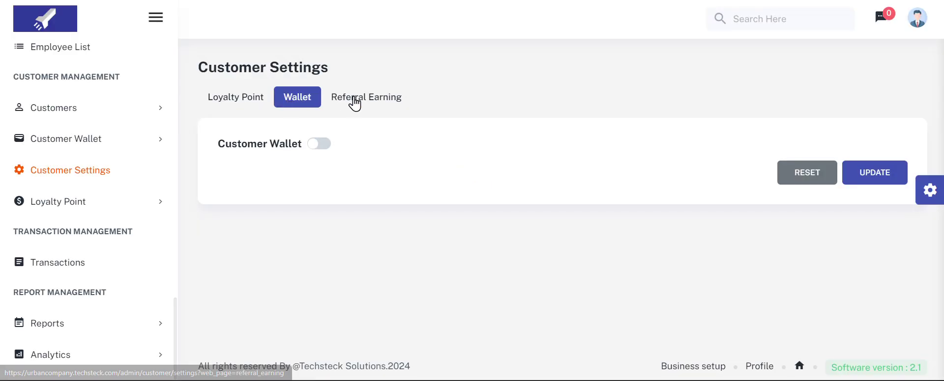
pyautogui.click(355, 104)
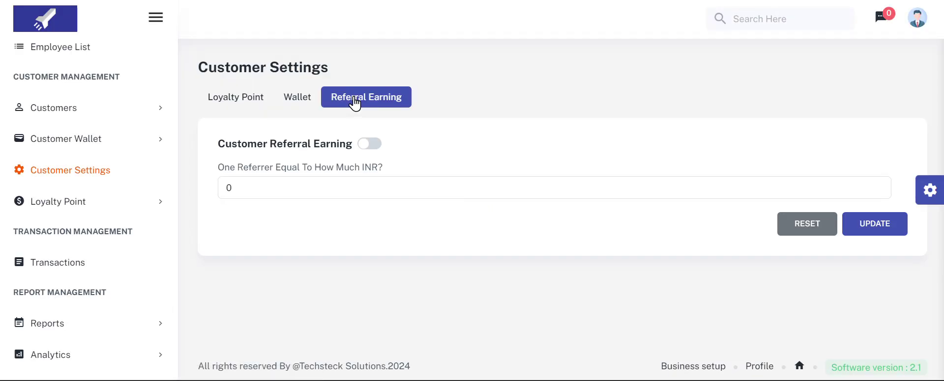
# Open the Loyalty Point Report and look over its filters, summary cards and transaction table.
pyautogui.click(112, 202)
pyautogui.scroll(-1, 112, 202)
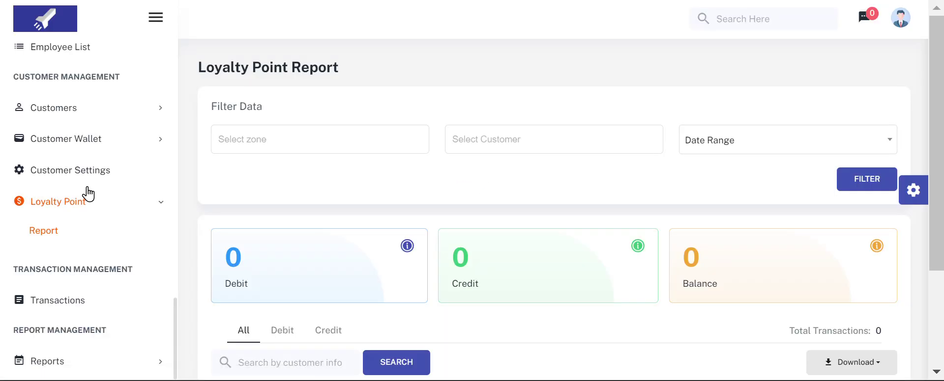
pyautogui.scroll(-3, 307, 198)
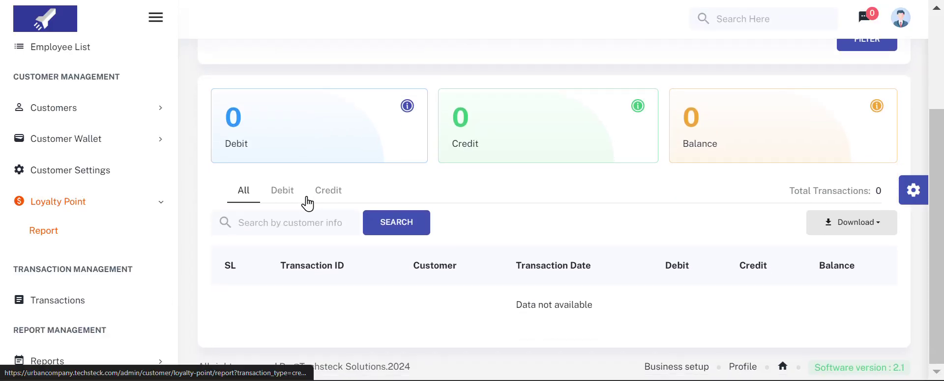
pyautogui.scroll(3, 307, 199)
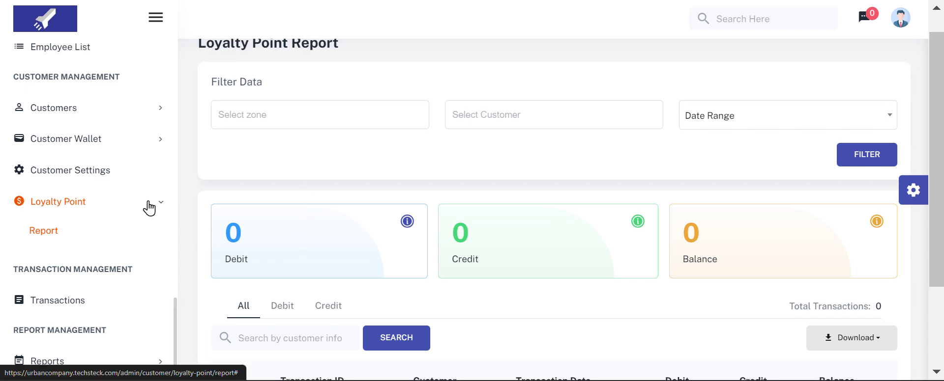
pyautogui.click(144, 206)
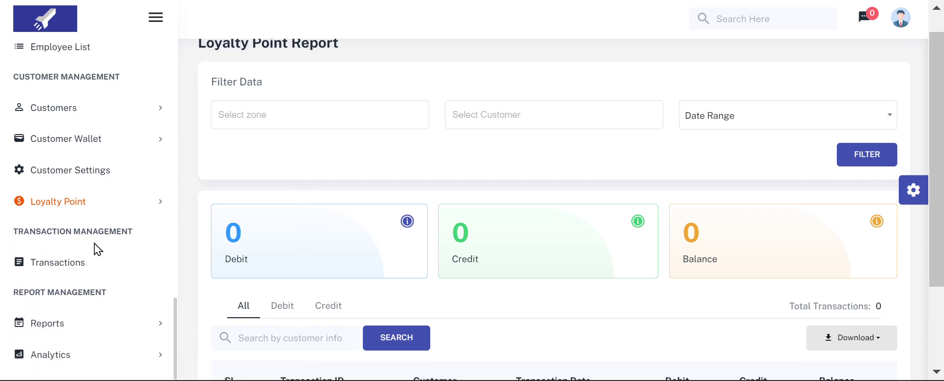
# Open the Transaction List and browse all transactions, followed by the debit and credit ones.
pyautogui.click(74, 268)
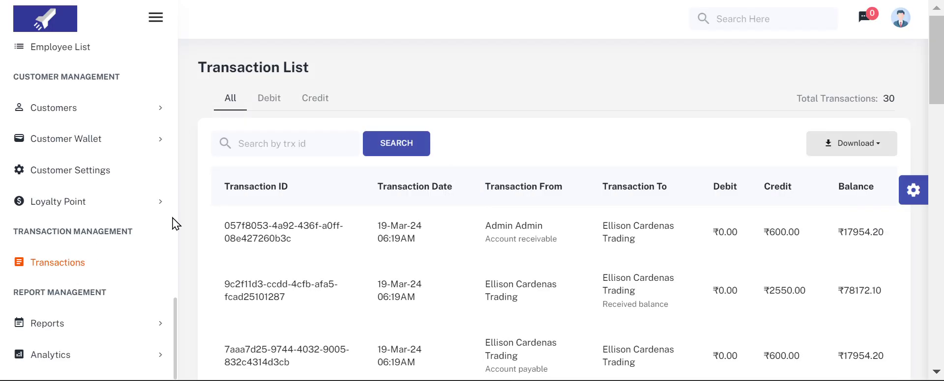
pyautogui.scroll(-5, 302, 250)
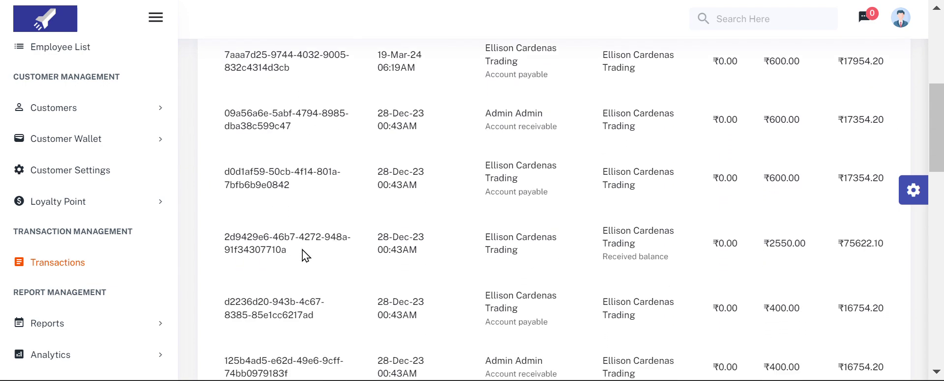
pyautogui.scroll(-6, 303, 250)
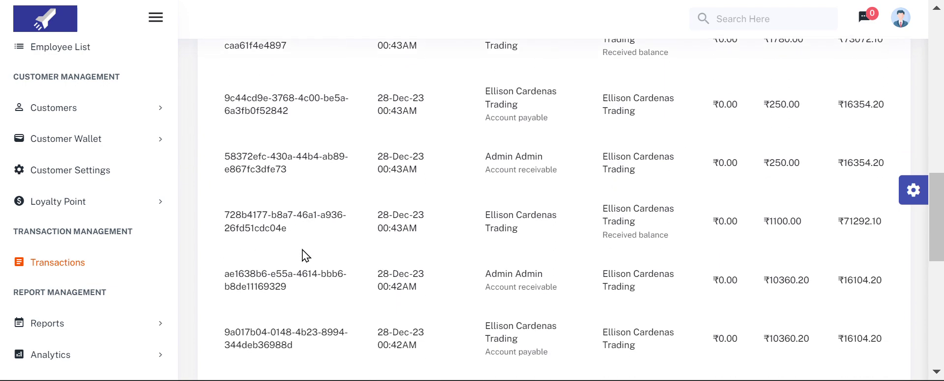
pyautogui.scroll(10, 303, 250)
pyautogui.click(270, 103)
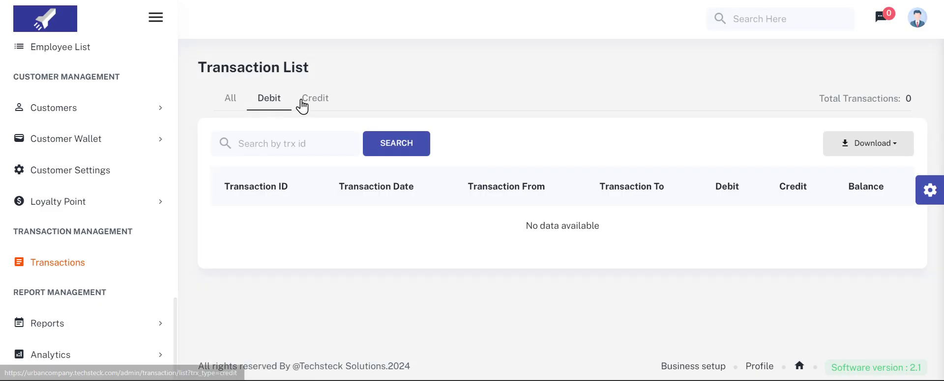
pyautogui.click(302, 104)
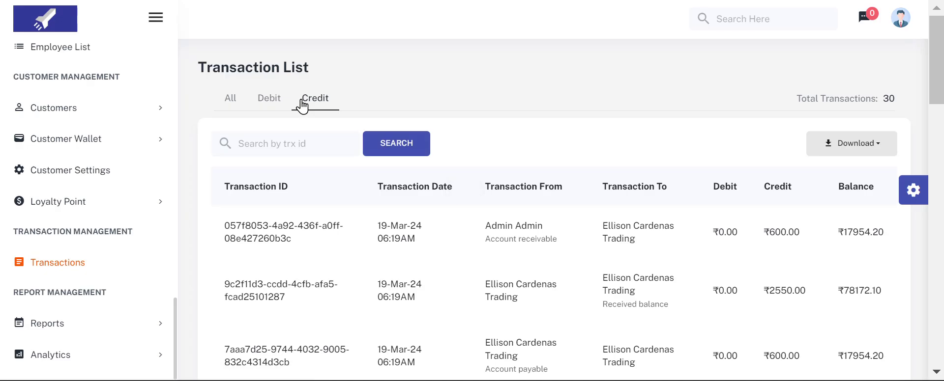
pyautogui.scroll(-10, 302, 104)
pyautogui.scroll(10, 302, 104)
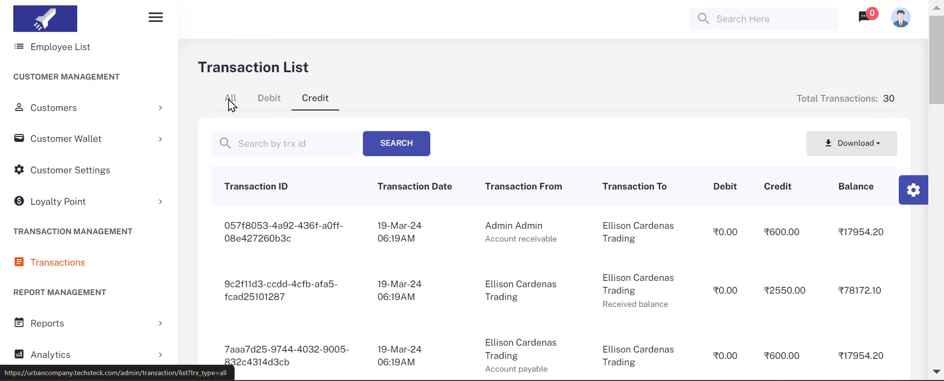
# Switch the Transaction List back to all entries and open the Transaction Reports to review the filters, balance cards and transaction table.
pyautogui.click(229, 103)
pyautogui.scroll(-2, 125, 271)
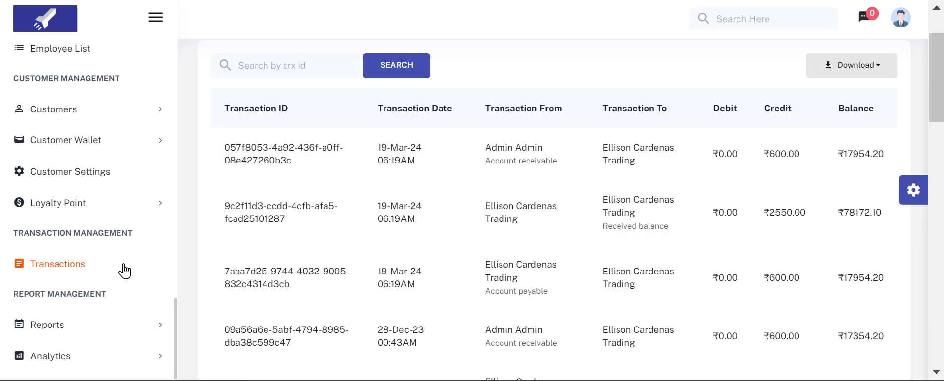
pyautogui.click(105, 328)
pyautogui.scroll(-2, 106, 328)
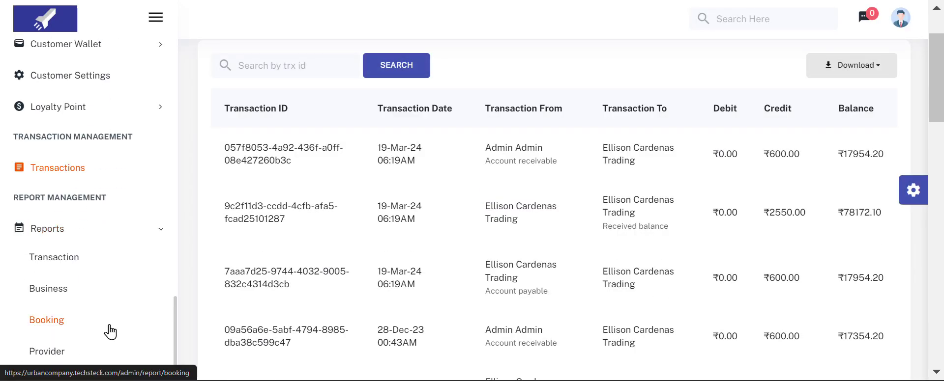
pyautogui.scroll(-1, 93, 269)
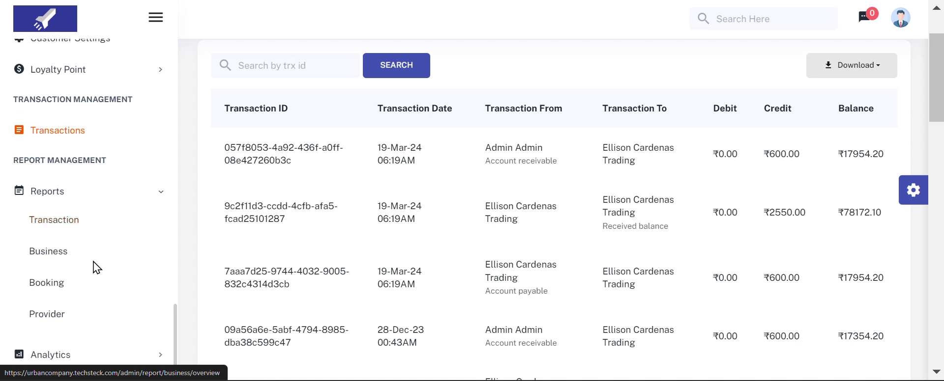
pyautogui.click(94, 227)
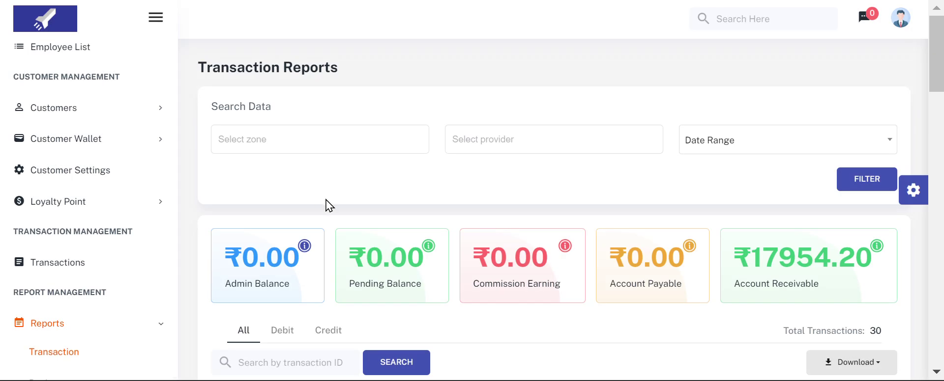
pyautogui.scroll(-15, 326, 199)
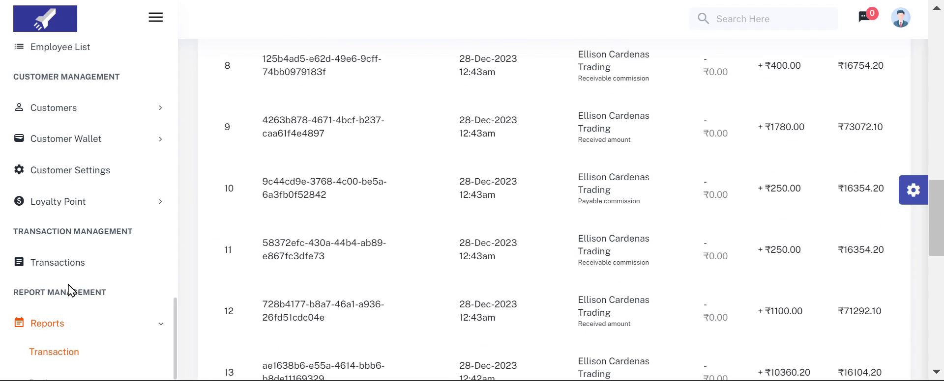
# Open the Business Reports overview and examine its search filters, profit and expense cards, earning statistics chart and yearly table.
pyautogui.scroll(-3, 71, 290)
pyautogui.click(72, 253)
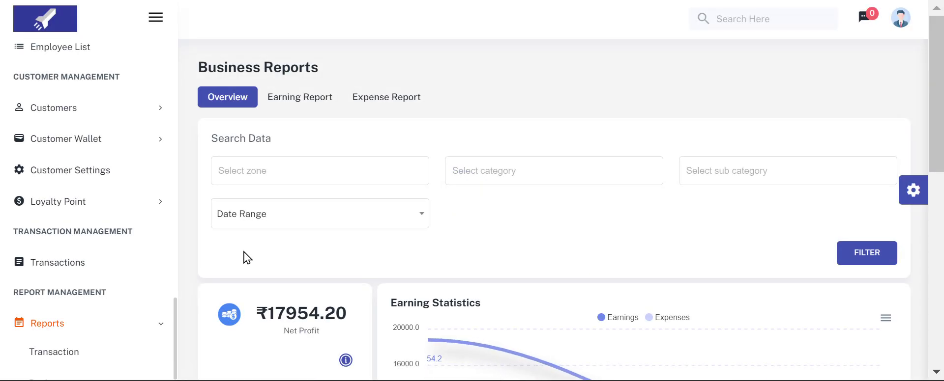
pyautogui.scroll(-3, 243, 252)
pyautogui.scroll(-2, 244, 252)
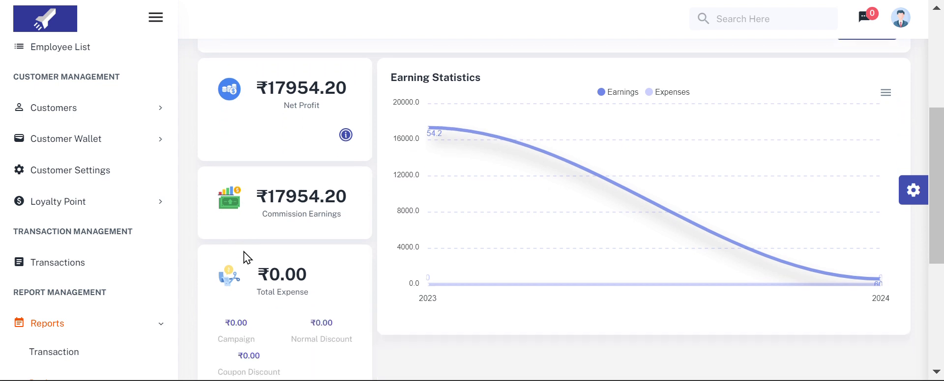
pyautogui.moveTo(461, 175)
pyautogui.scroll(-2, 323, 217)
pyautogui.scroll(-3, 278, 196)
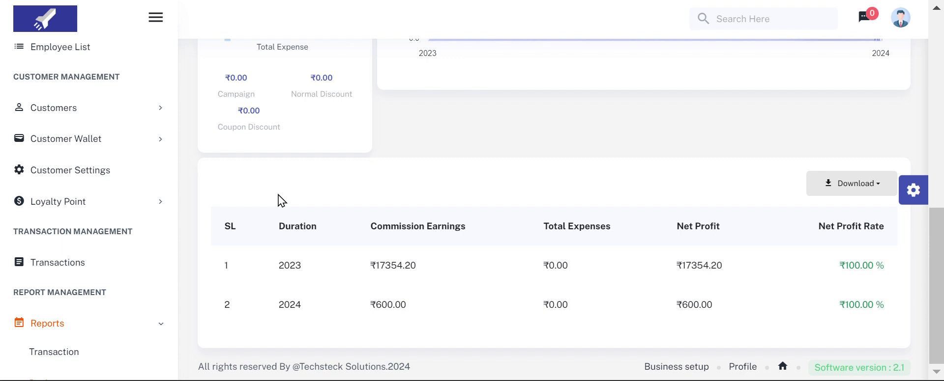
pyautogui.scroll(5, 278, 196)
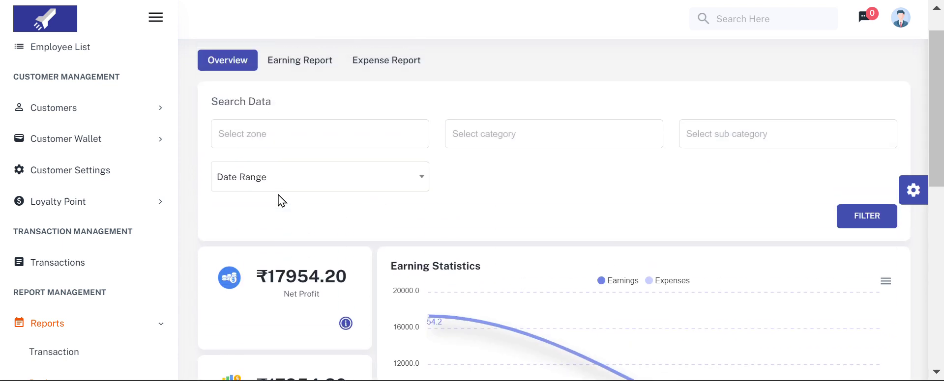
pyautogui.scroll(1, 278, 196)
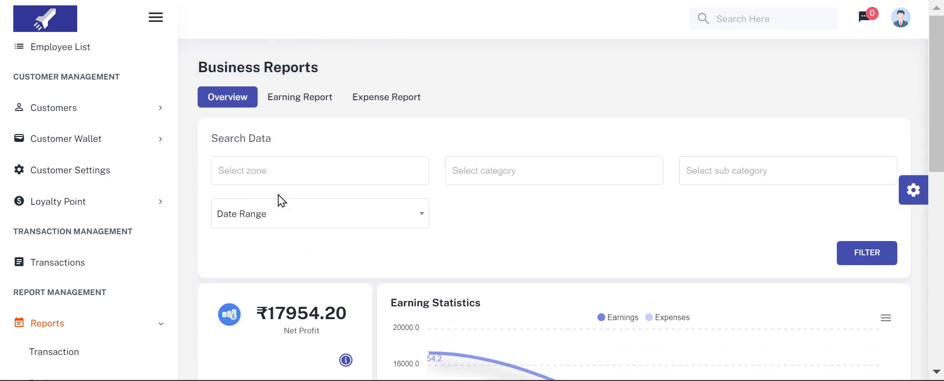
pyautogui.click(333, 172)
pyautogui.click(333, 173)
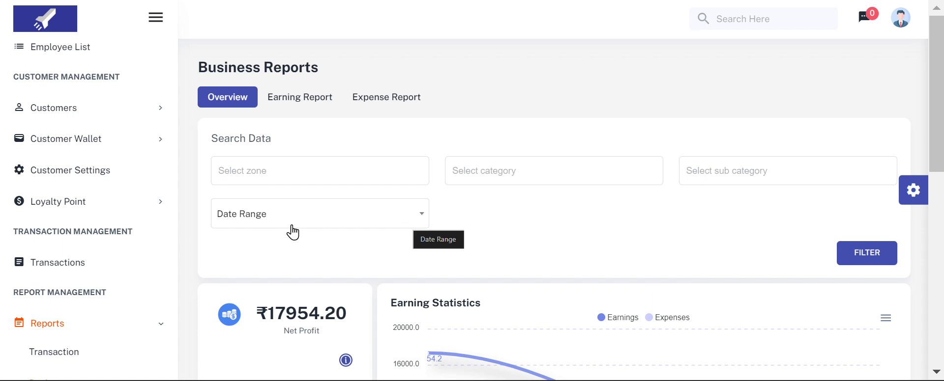
# Open the Earning Report of the Business Reports and look through its filters, statistics and per-booking table.
pyautogui.click(312, 99)
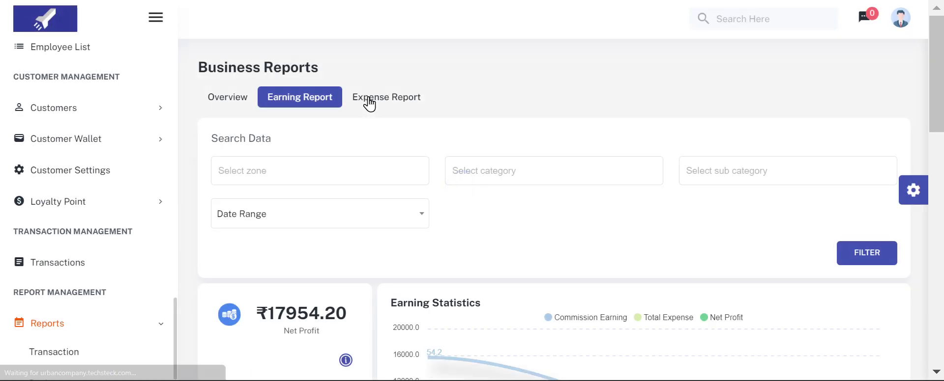
pyautogui.scroll(-15, 370, 104)
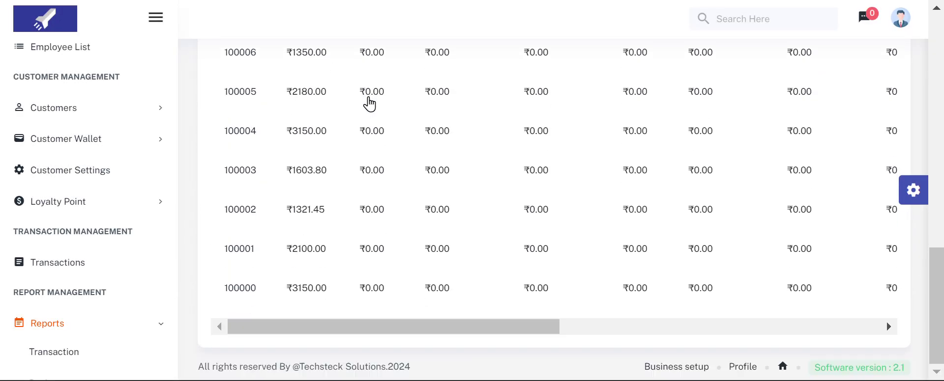
pyautogui.scroll(9, 370, 104)
pyautogui.scroll(6, 370, 104)
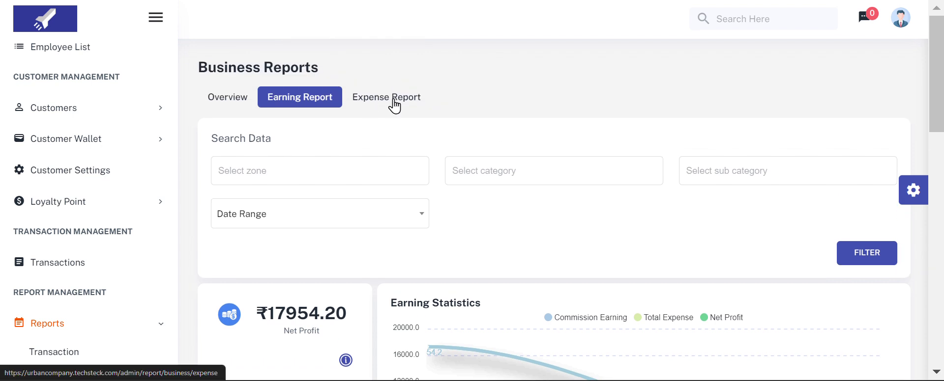
# Open the Expense Report of the Business Reports and look through its per-booking expense table.
pyautogui.click(386, 97)
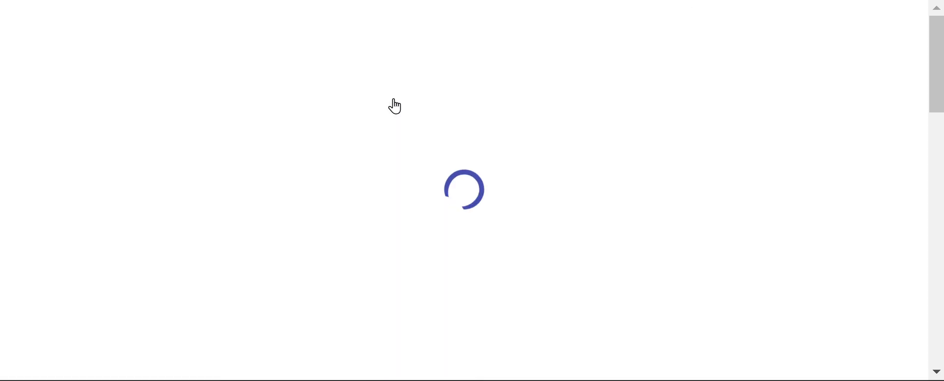
pyautogui.scroll(-15, 394, 105)
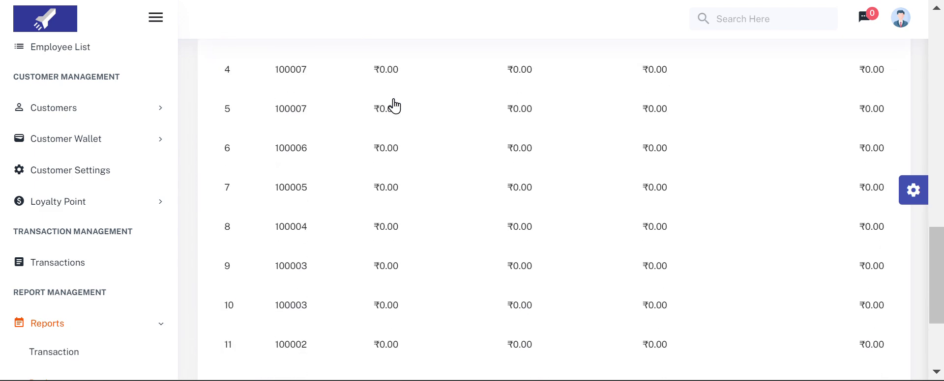
pyautogui.scroll(9, 395, 105)
pyautogui.scroll(6, 394, 104)
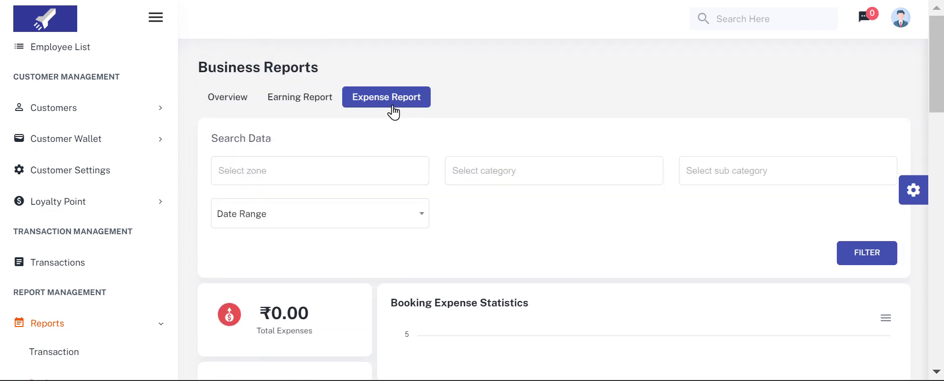
# Open the Booking Reports and view the zone and category filter options without choosing any.
pyautogui.scroll(-3, 120, 250)
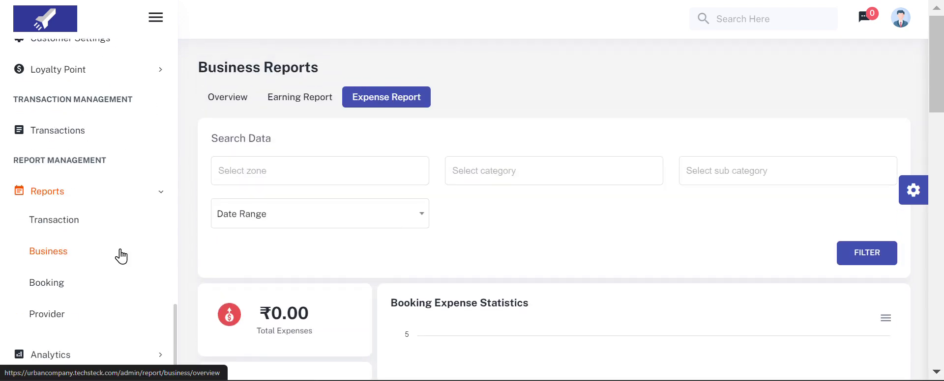
pyautogui.click(48, 284)
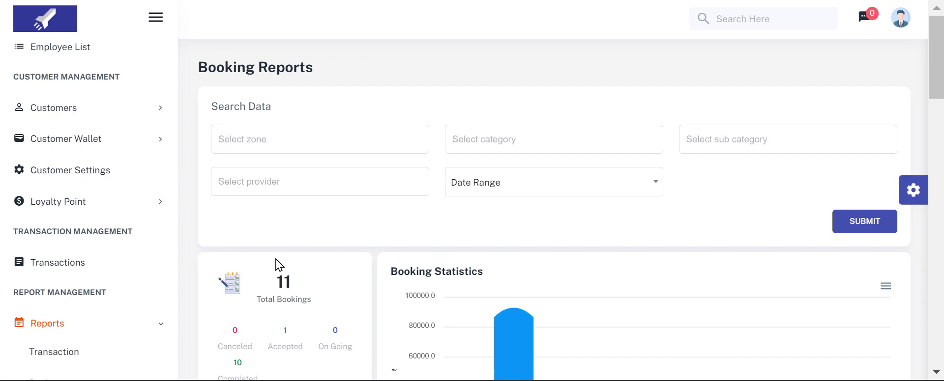
pyautogui.click(332, 148)
pyautogui.click(475, 136)
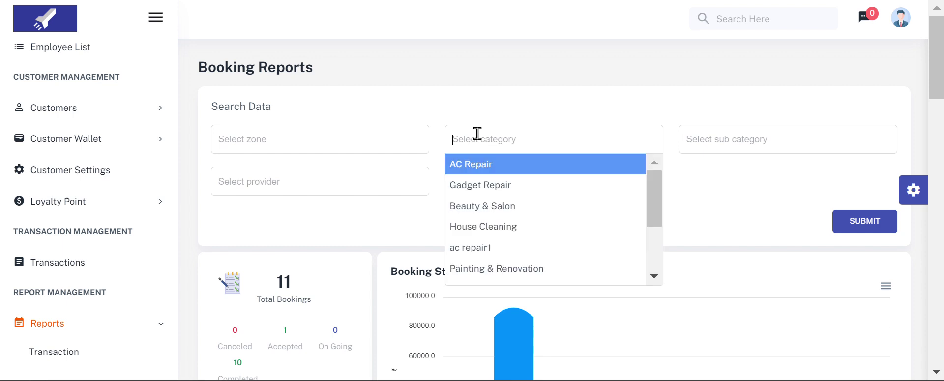
pyautogui.click(352, 164)
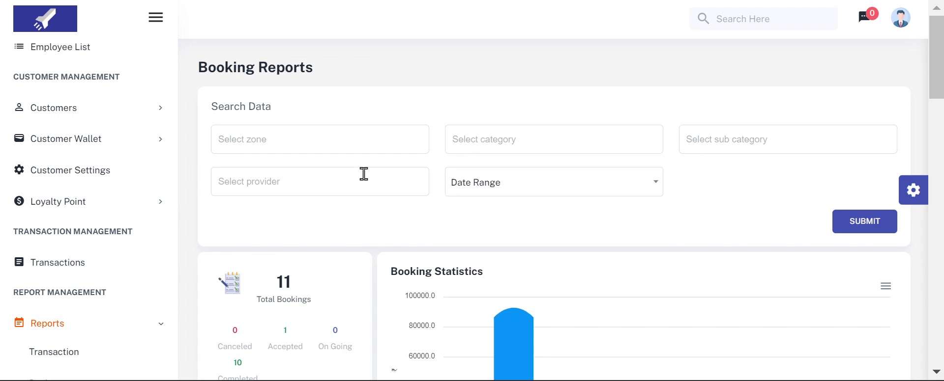
# Examine the booking statistics chart, booking totals and every column of the booking table through to its Action column.
pyautogui.scroll(-3, 452, 205)
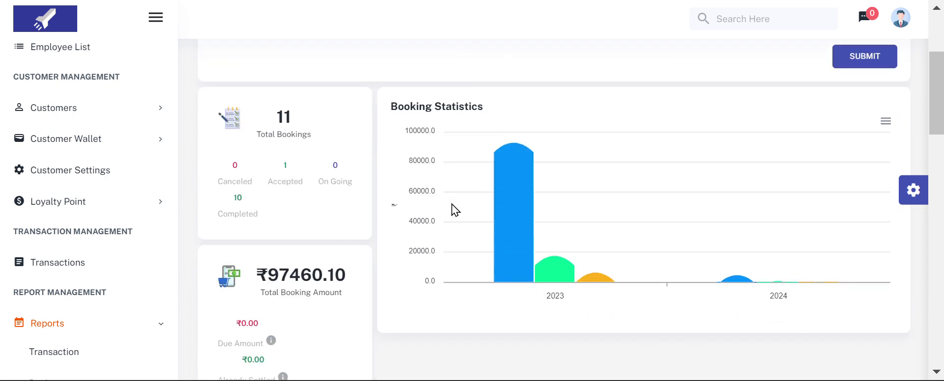
pyautogui.scroll(-5, 597, 251)
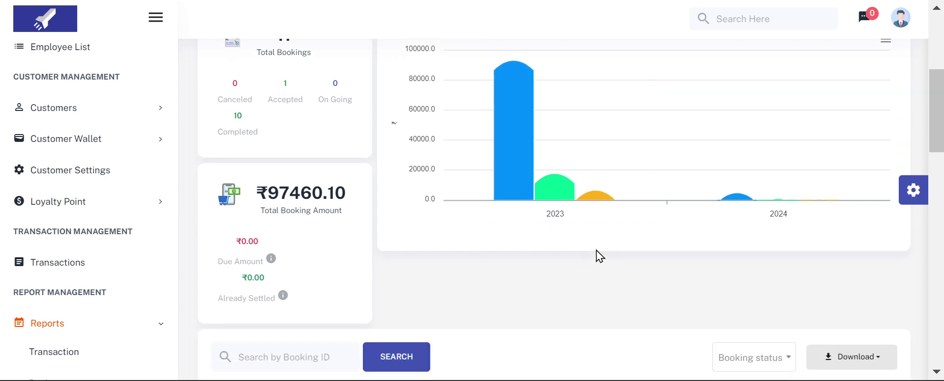
pyautogui.scroll(-5, 595, 238)
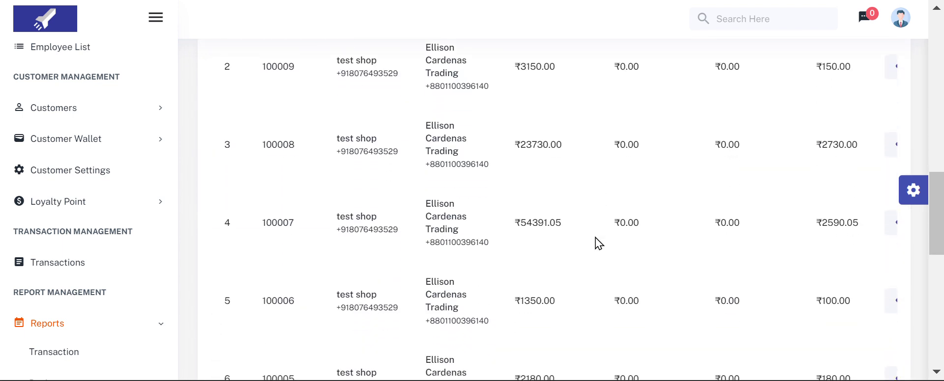
pyautogui.scroll(3, 565, 276)
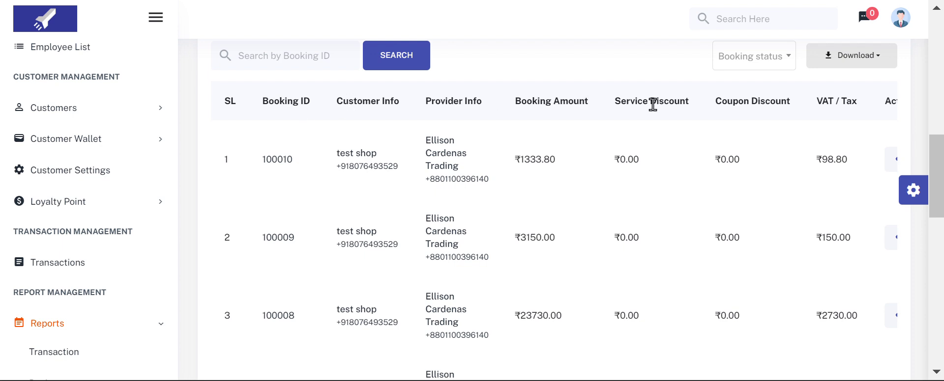
pyautogui.hscroll(1, 716, 101)
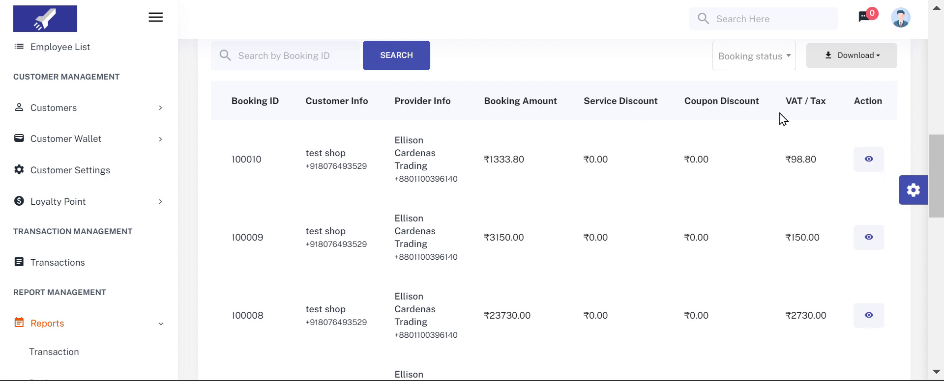
# Open the details of the first listed booking, review its summary and setup options, and return to the Booking Reports.
pyautogui.click(869, 160)
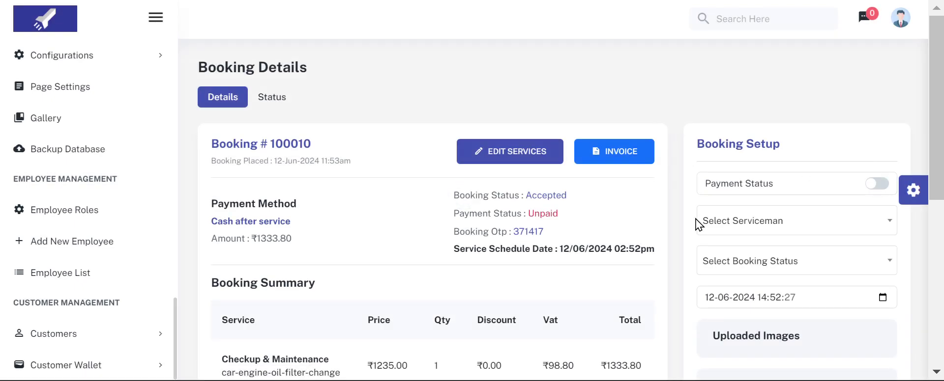
pyautogui.scroll(-3, 697, 224)
pyautogui.scroll(-3, 695, 220)
pyautogui.scroll(6, 695, 220)
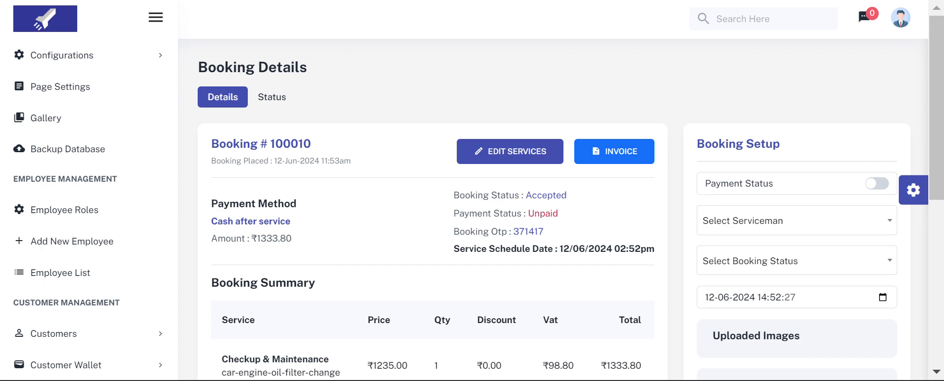
pyautogui.hotkey('alt', 'Left')
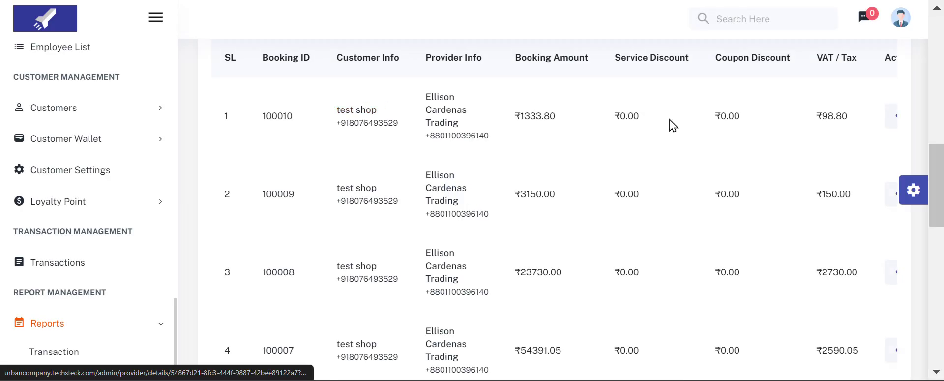
# Show the download format options for the booking table.
pyautogui.scroll(2, 670, 120)
pyautogui.scroll(1, 670, 120)
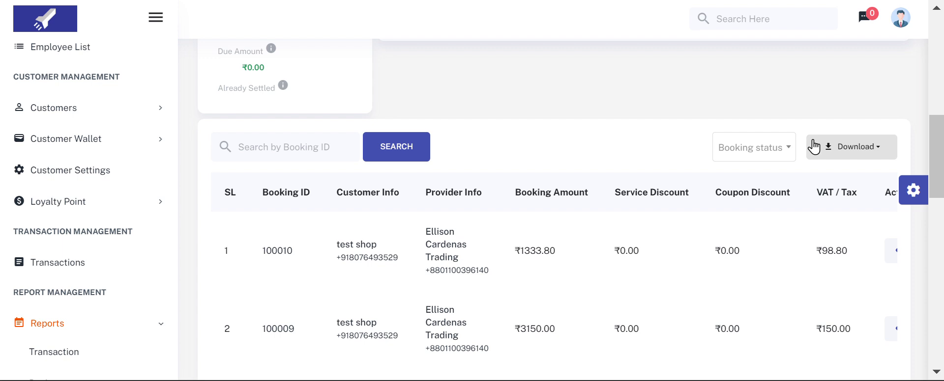
pyautogui.click(842, 147)
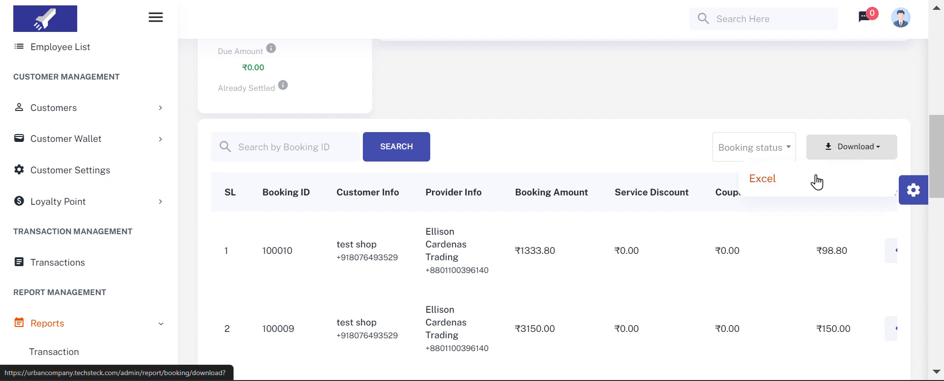
# Open the Provider Reports, look over the provider table and view the zone filter options.
pyautogui.scroll(-3, 178, 291)
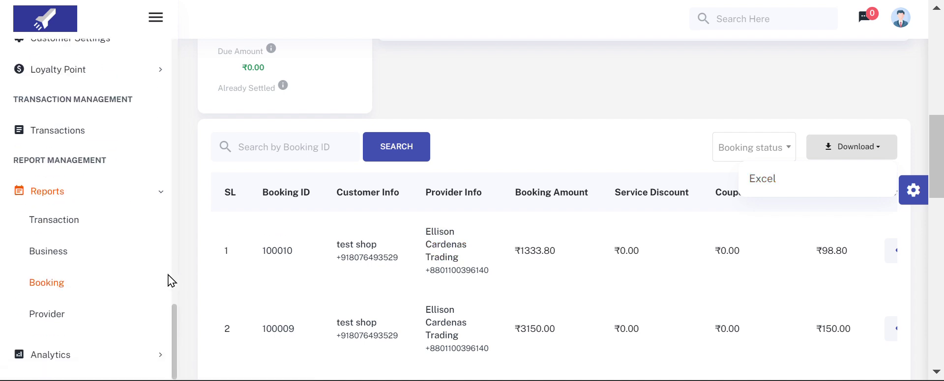
pyautogui.click(59, 315)
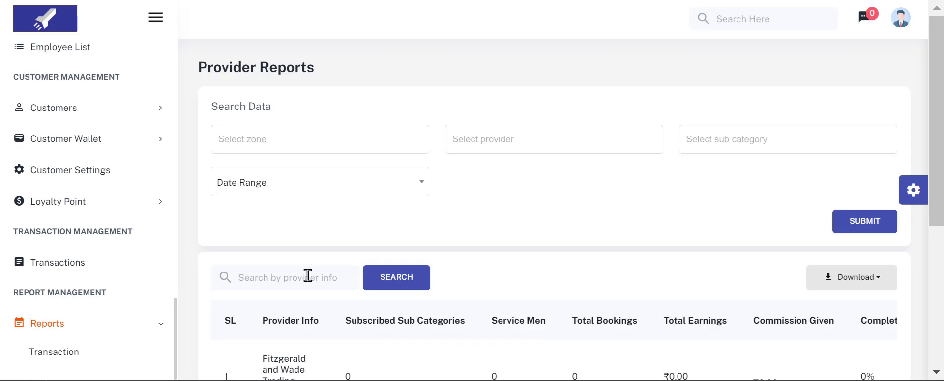
pyautogui.scroll(-1, 372, 230)
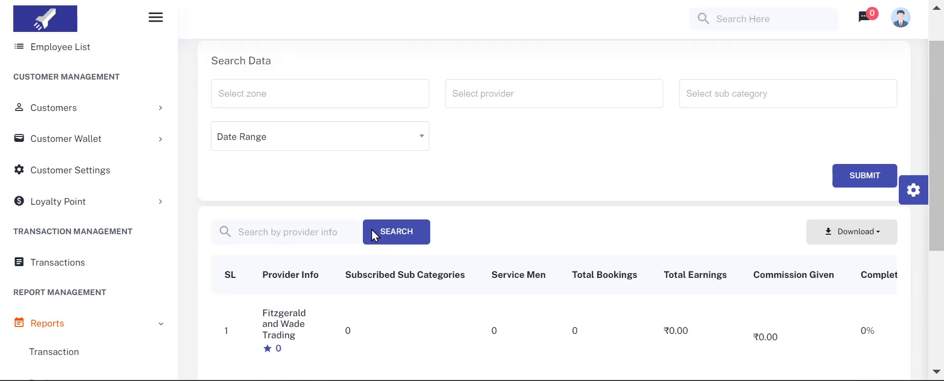
pyautogui.scroll(1, 372, 230)
pyautogui.click(326, 140)
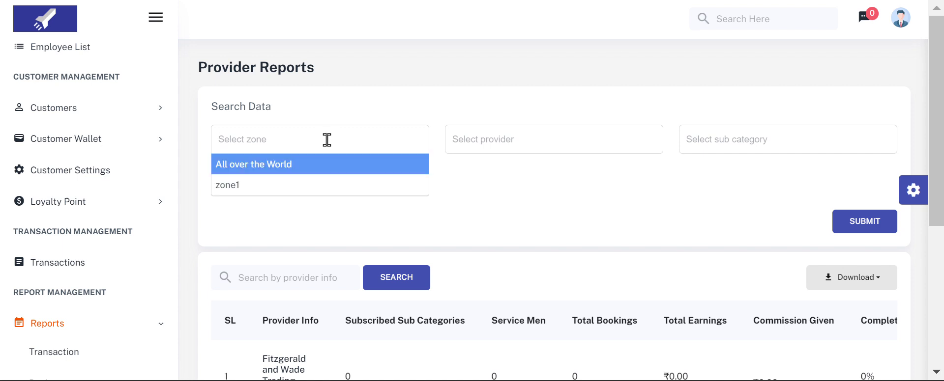
# View the provider and sub category filter options of the Provider Reports without choosing any.
pyautogui.click(500, 158)
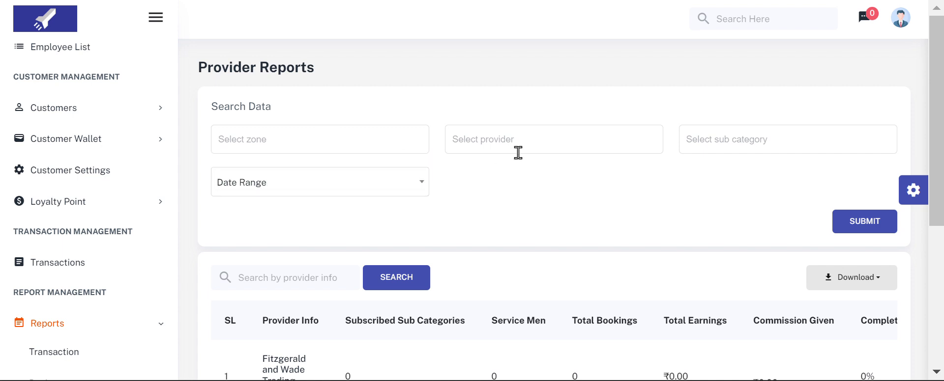
pyautogui.click(618, 143)
pyautogui.click(745, 141)
pyautogui.click(580, 205)
# Examine the provider table's columns, from Provider Info through to Action.
pyautogui.scroll(-4, 495, 211)
pyautogui.scroll(-1, 494, 205)
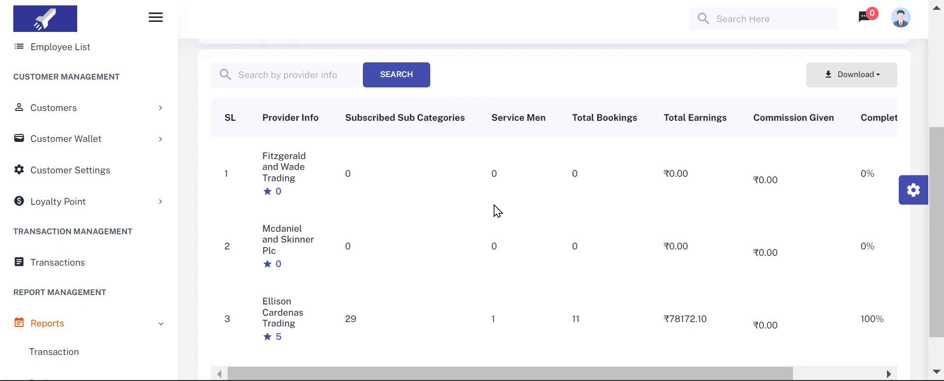
pyautogui.scroll(1, 497, 212)
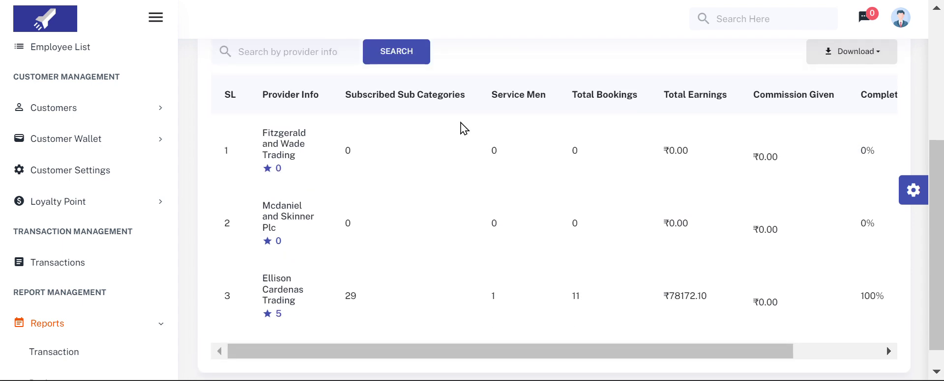
pyautogui.scroll(1, 541, 193)
pyautogui.scroll(-1, 541, 193)
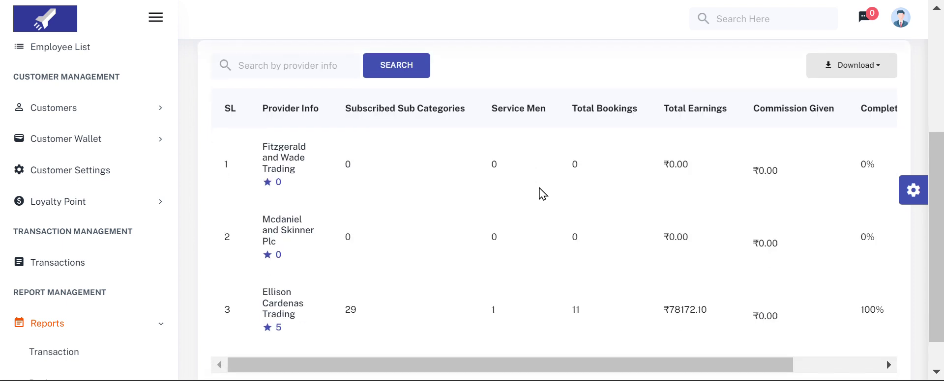
pyautogui.hscroll(3, 722, 202)
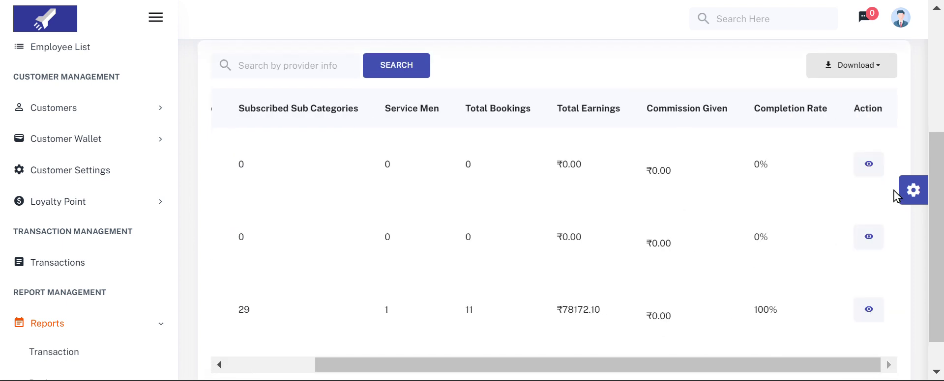
# Open the details of the first listed provider and review the overview, contact person and business information.
pyautogui.click(880, 167)
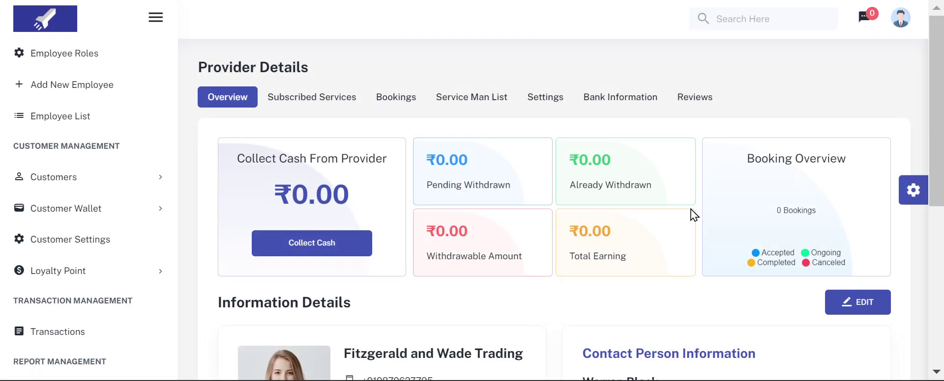
pyautogui.scroll(-6, 691, 209)
pyautogui.scroll(6, 691, 210)
pyautogui.scroll(-1, 691, 216)
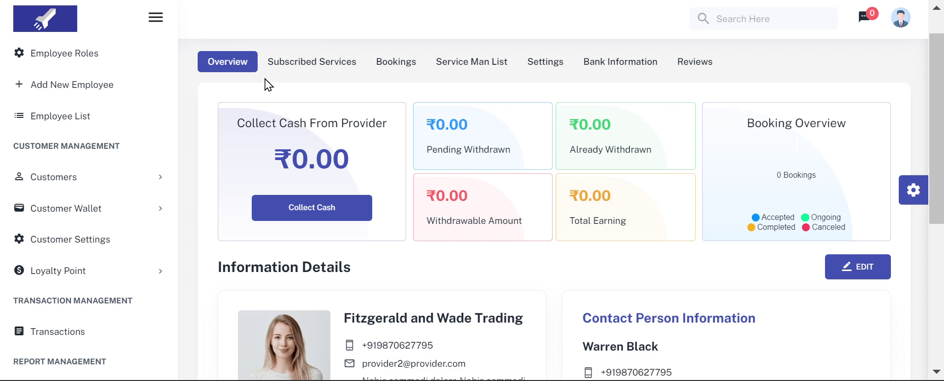
pyautogui.scroll(1, 266, 81)
pyautogui.scroll(-1, 301, 93)
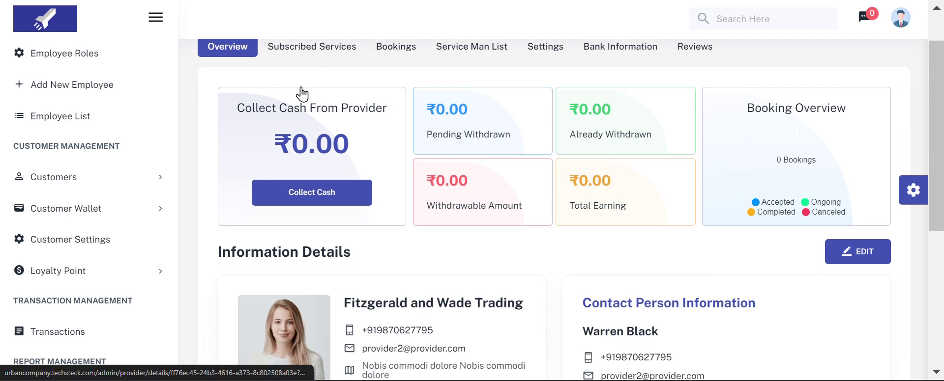
pyautogui.scroll(-3, 302, 89)
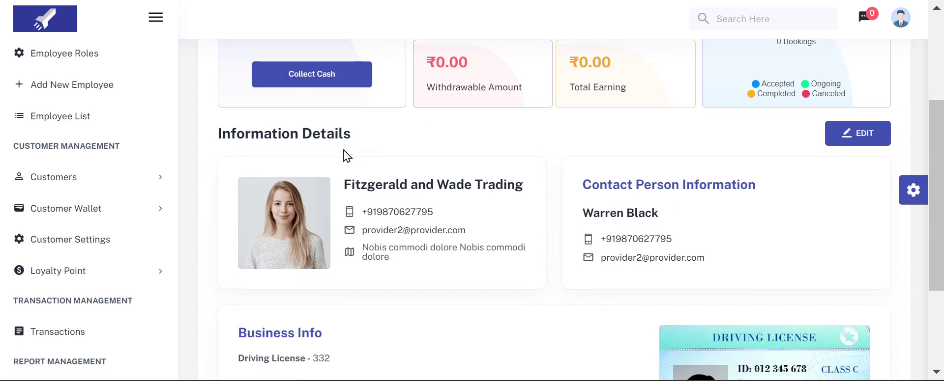
pyautogui.scroll(-2, 538, 228)
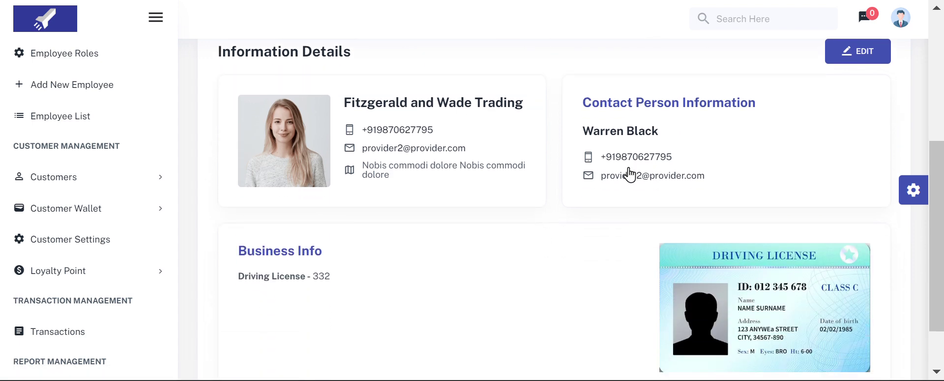
pyautogui.scroll(-2, 622, 176)
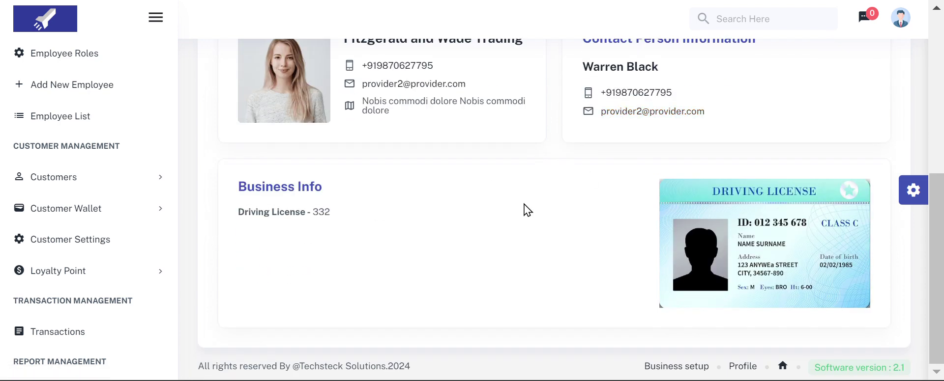
pyautogui.scroll(7, 524, 204)
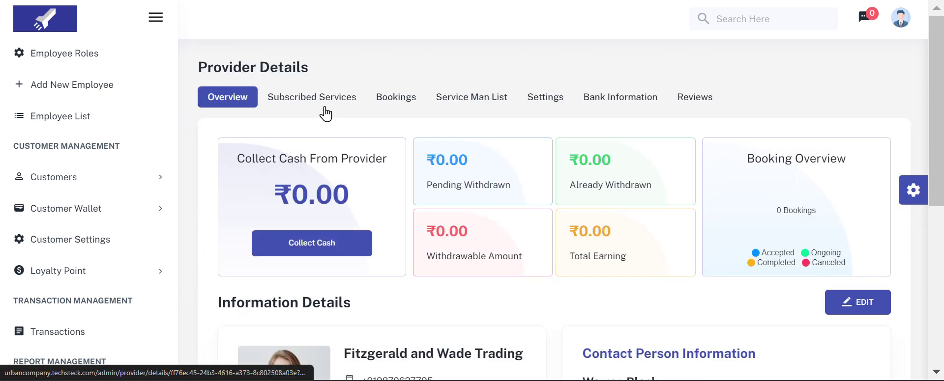
# Look through the provider's subscribed services, bookings, service man list and commission settings.
pyautogui.click(325, 114)
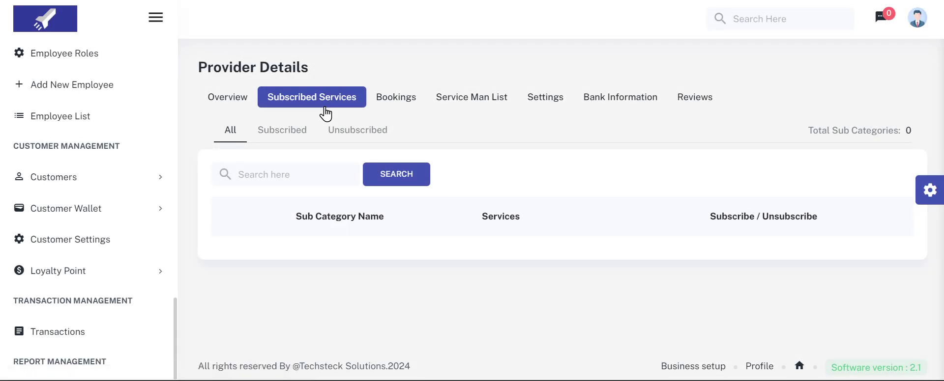
pyautogui.click(414, 103)
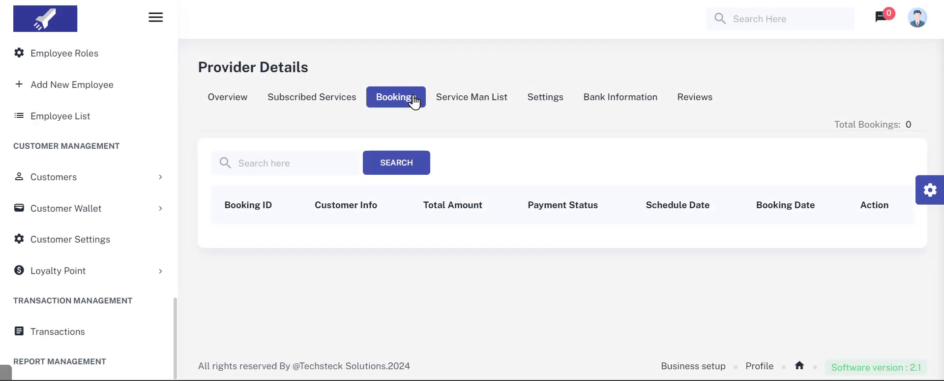
pyautogui.click(464, 103)
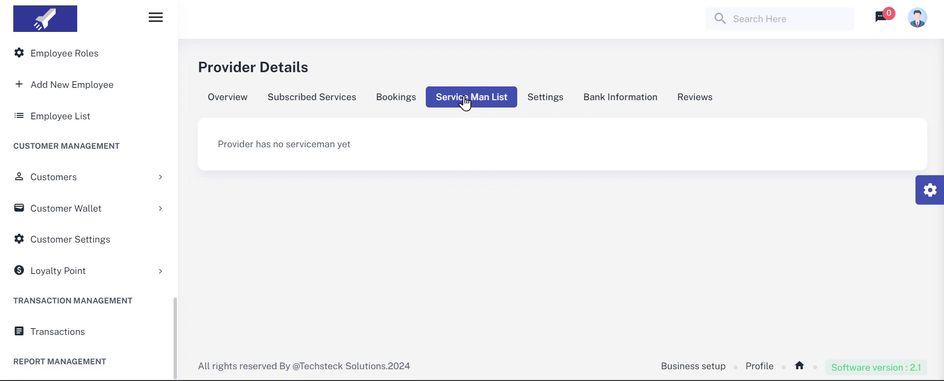
pyautogui.click(561, 106)
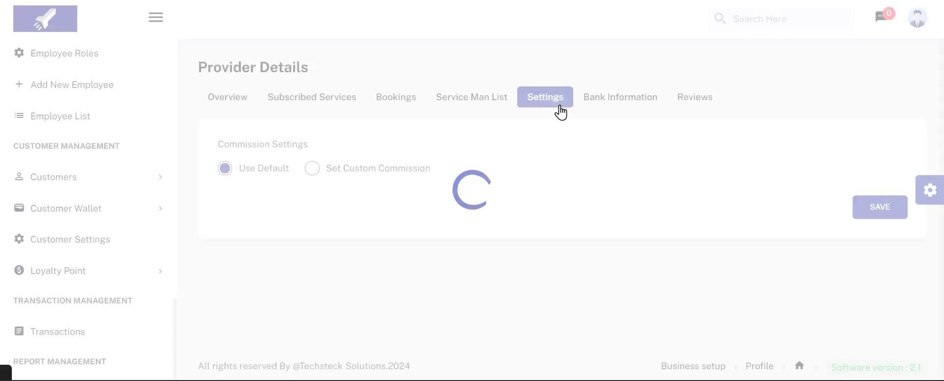
# Review the provider's bank information and the ratings and reviews.
pyautogui.click(602, 108)
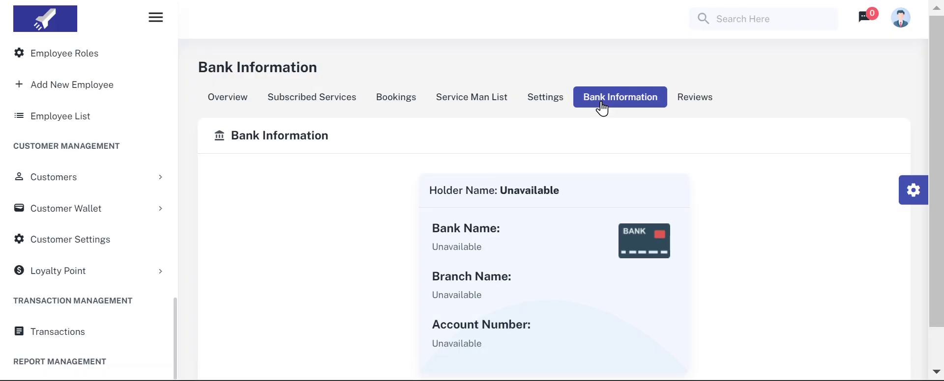
pyautogui.scroll(-2, 595, 194)
pyautogui.scroll(2, 596, 190)
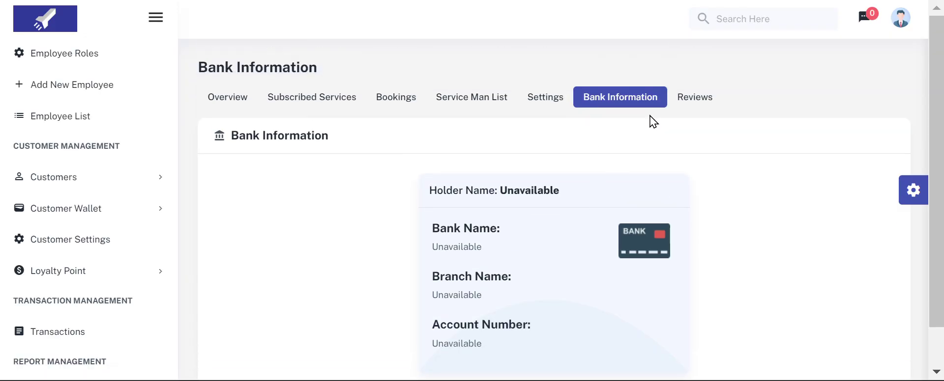
pyautogui.click(693, 94)
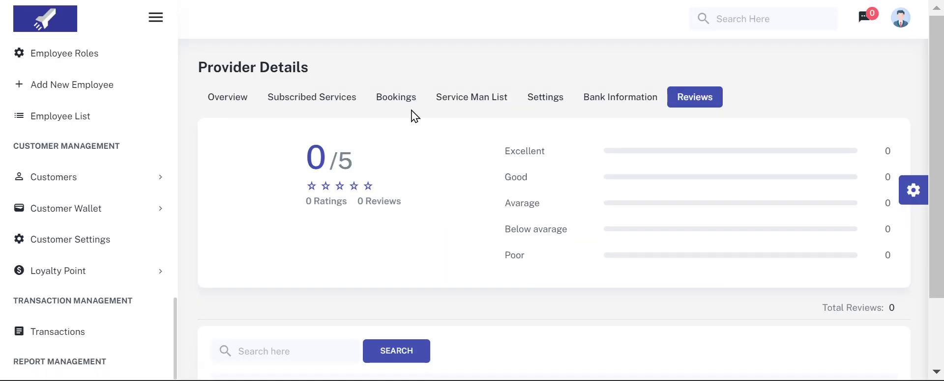
pyautogui.scroll(-2, 338, 97)
pyautogui.scroll(2, 340, 98)
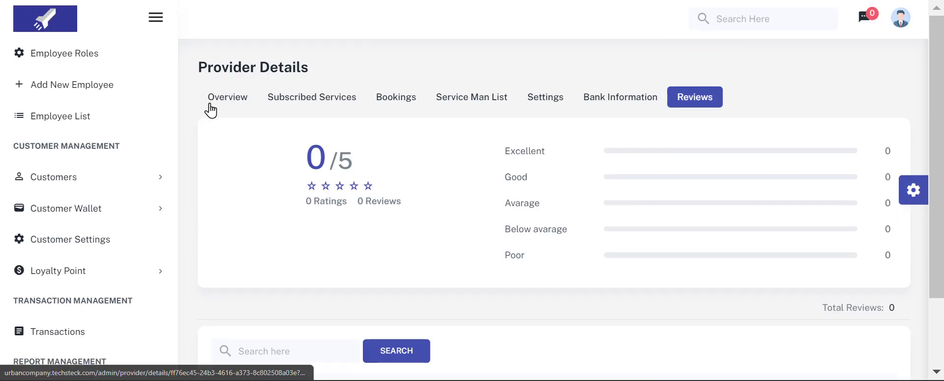
# Open the Keyword Search analytics and review the trending keywords, zone-wise search volume and keyword table.
pyautogui.scroll(-2, 108, 219)
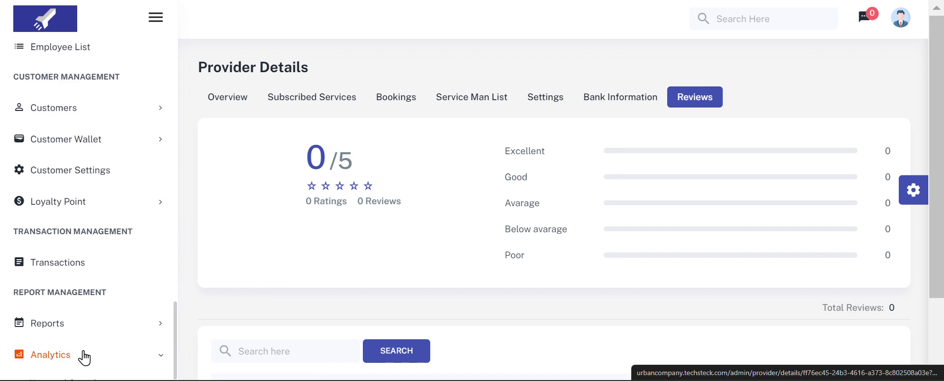
pyautogui.scroll(-2, 84, 357)
pyautogui.click(85, 322)
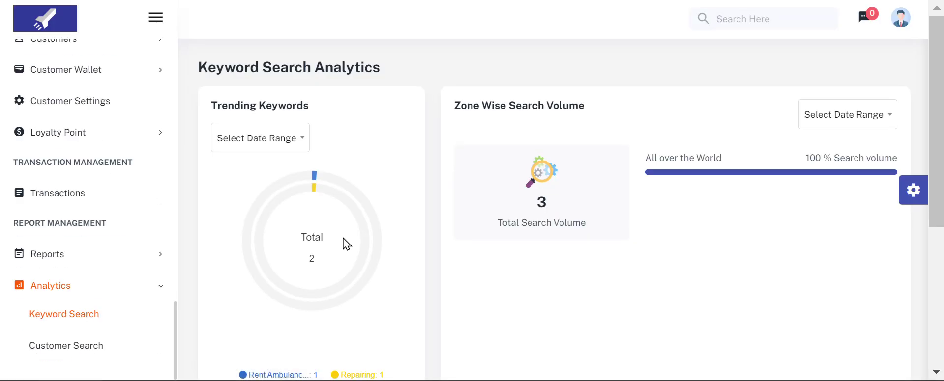
pyautogui.scroll(-4, 343, 238)
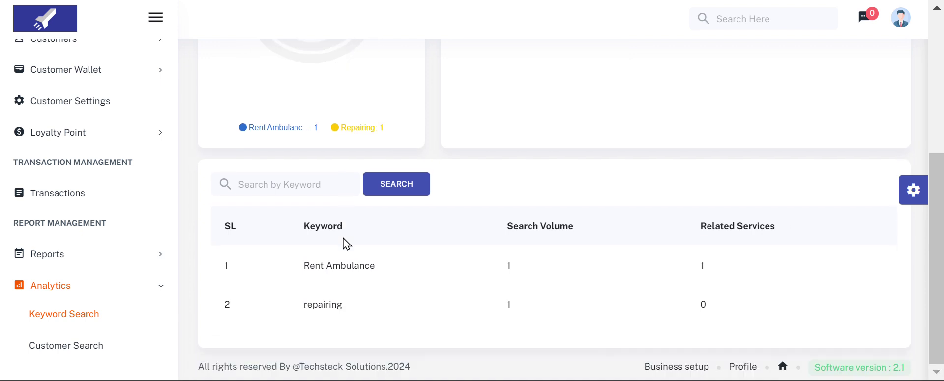
pyautogui.scroll(5, 344, 239)
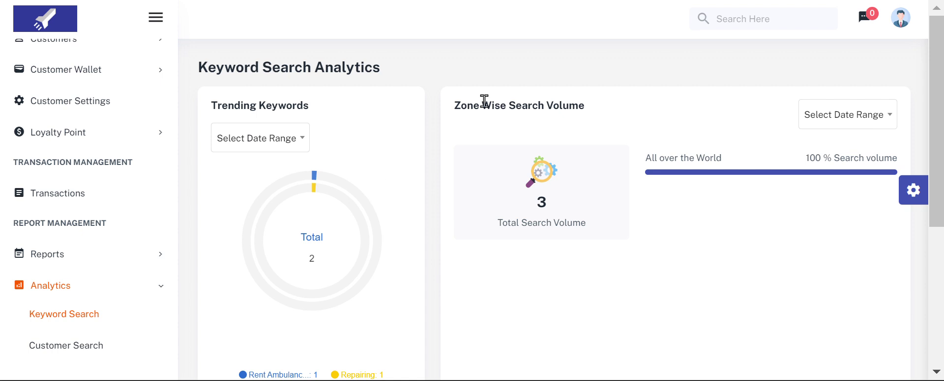
pyautogui.scroll(-5, 484, 100)
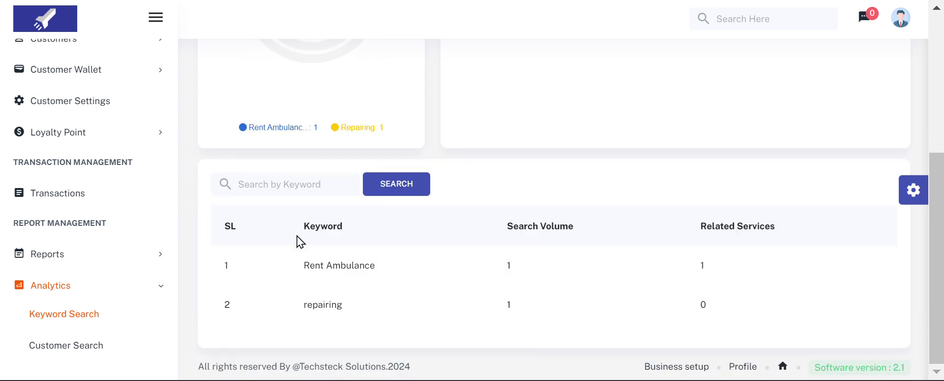
# Open the Customer Search analytics and review the Top 5 Customer chart and Top Services search volume.
pyautogui.click(71, 353)
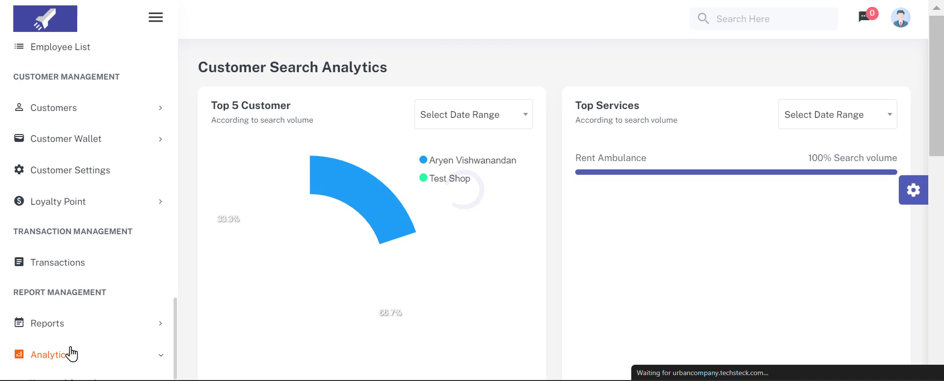
pyautogui.scroll(-2, 69, 352)
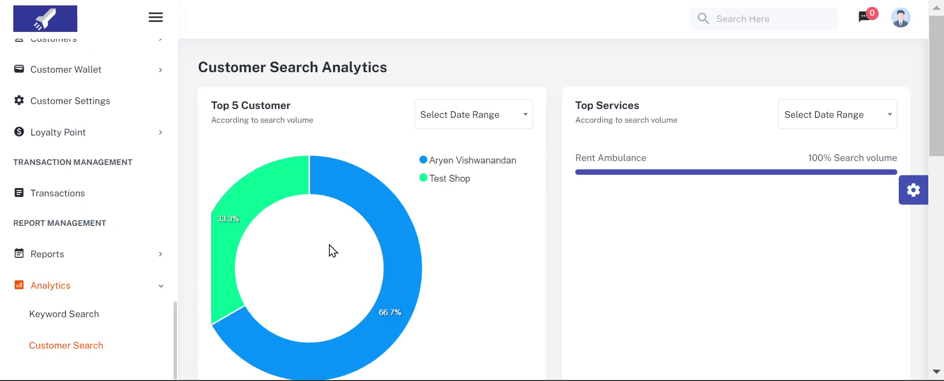
pyautogui.scroll(-10, 330, 246)
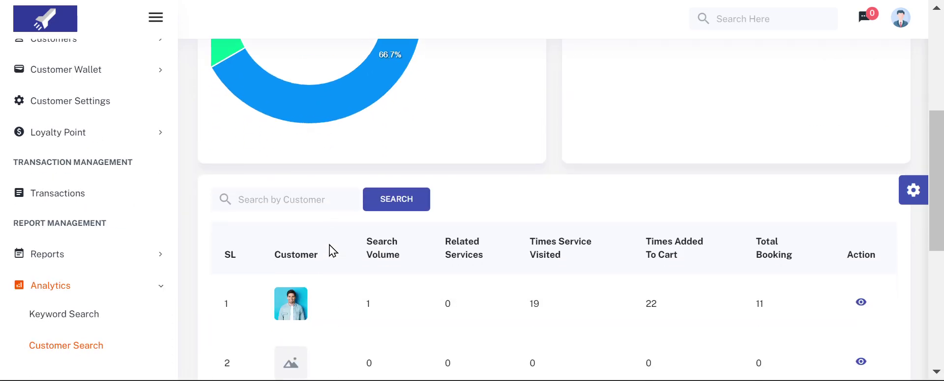
pyautogui.scroll(10, 329, 246)
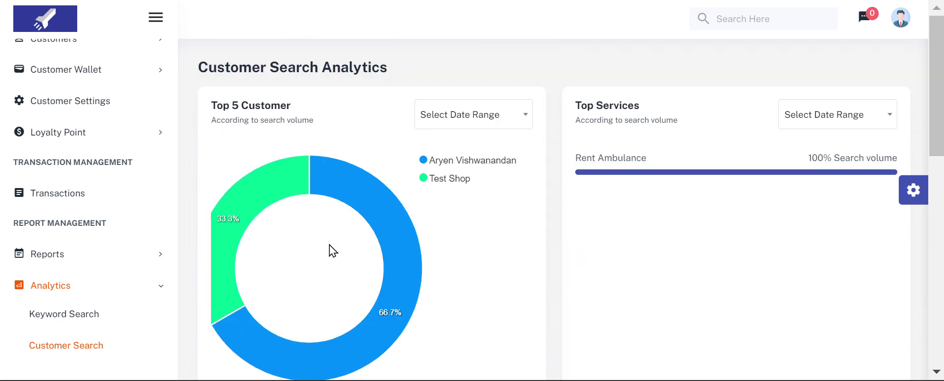
pyautogui.scroll(-3, 476, 263)
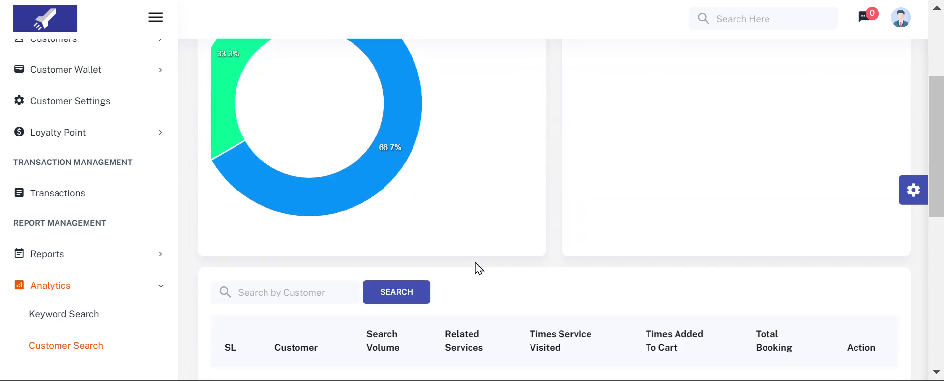
pyautogui.scroll(3, 475, 263)
# View the date range options for Top Services and close the list without choosing one.
pyautogui.click(791, 104)
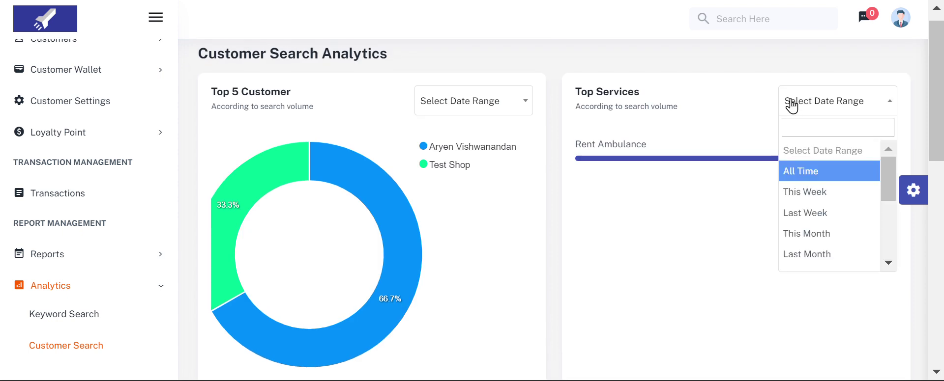
pyautogui.scroll(-2, 796, 215)
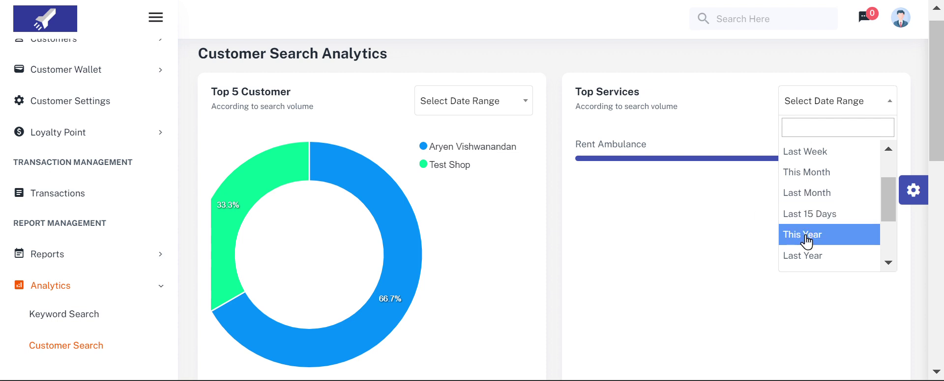
pyautogui.click(716, 237)
# Examine the customer table's search volume, related services, service visits, cart additions and total booking columns.
pyautogui.scroll(-10, 716, 237)
pyautogui.scroll(4, 716, 237)
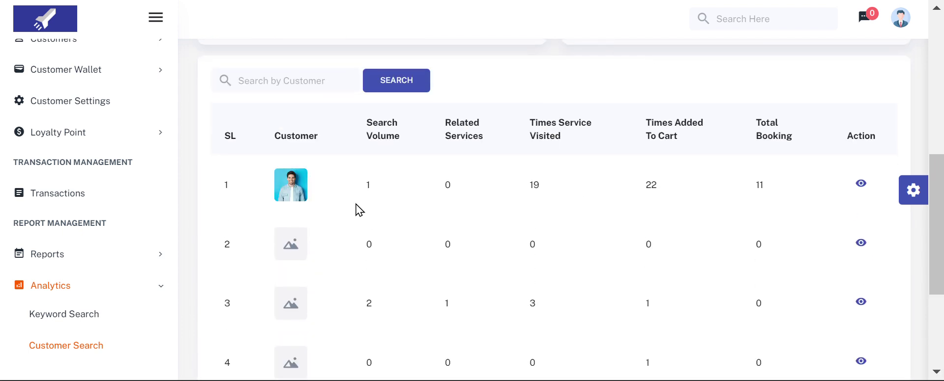
pyautogui.scroll(6, 493, 265)
pyautogui.scroll(-6, 413, 192)
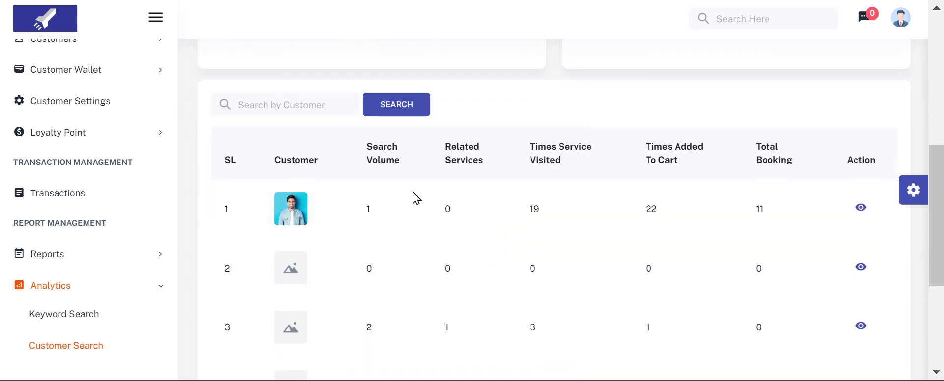
pyautogui.scroll(-2, 577, 350)
pyautogui.scroll(1, 578, 350)
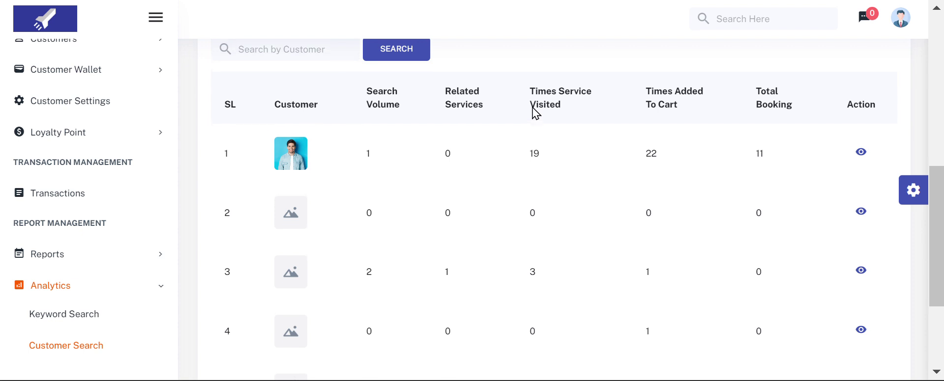
# Open the first listed customer's details and review the booking overview, wallet and loyalty figures, personal details and saved addresses.
pyautogui.scroll(1, 531, 118)
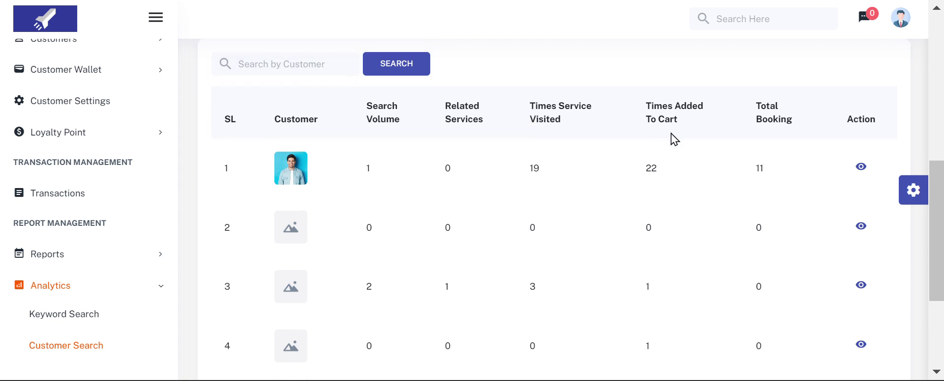
pyautogui.click(861, 170)
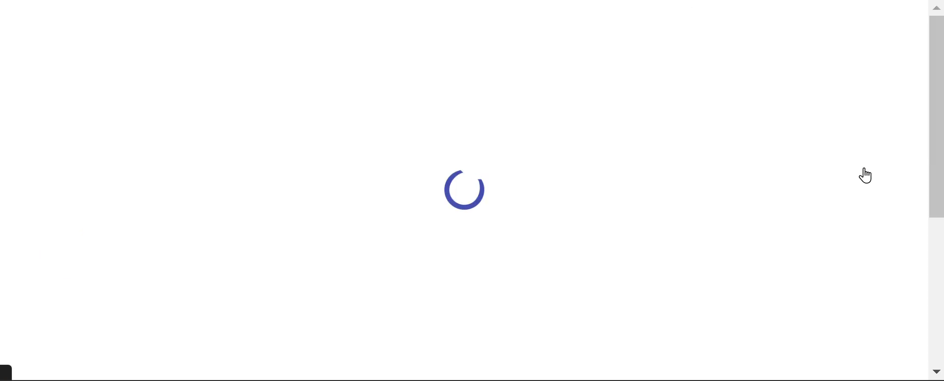
pyautogui.scroll(-2, 865, 176)
pyautogui.scroll(2, 650, 253)
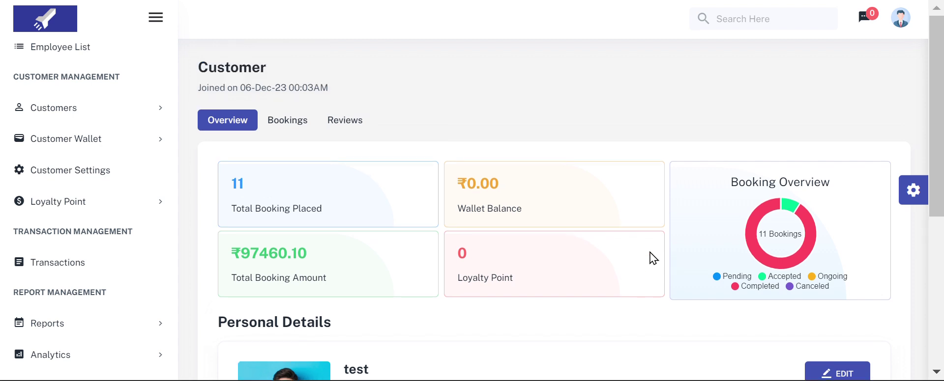
pyautogui.scroll(-1, 649, 253)
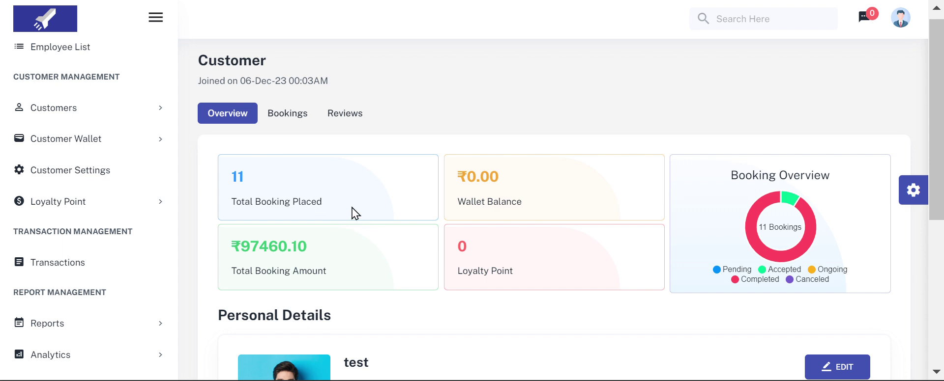
pyautogui.moveTo(351, 207); pyautogui.dragTo(326, 189)
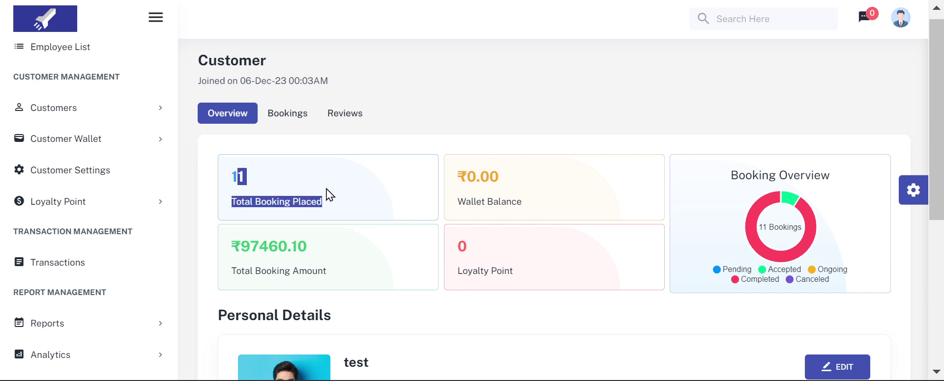
pyautogui.click(326, 190)
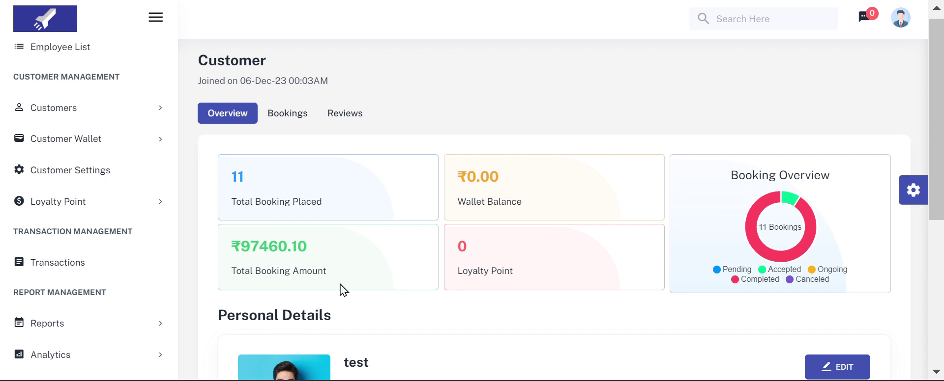
pyautogui.scroll(-5, 340, 284)
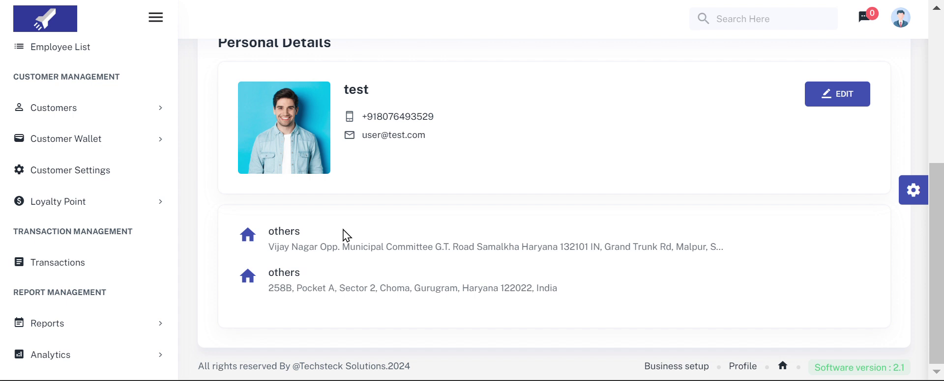
pyautogui.scroll(1, 379, 275)
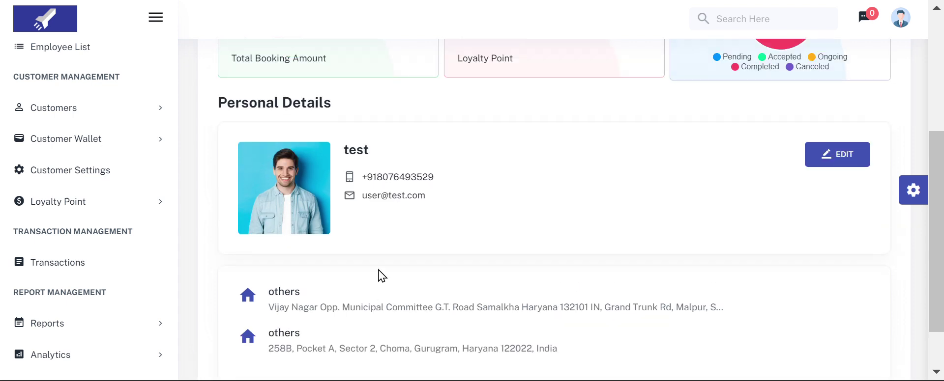
# Open the customer's details for editing and review the name, contact, password and profile image fields.
pyautogui.click(828, 170)
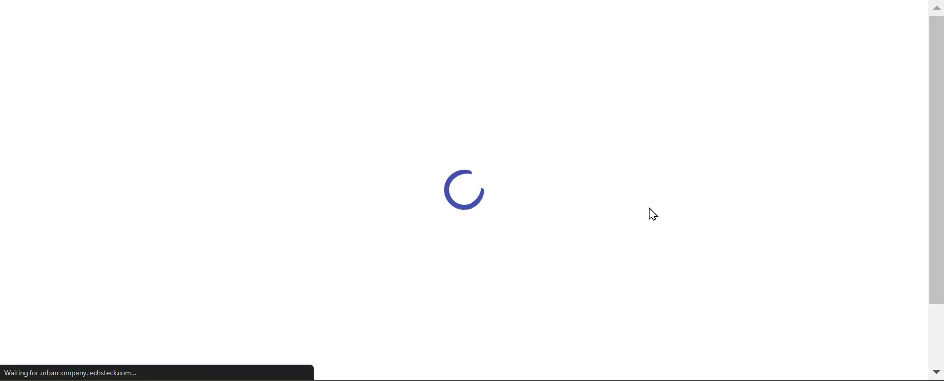
pyautogui.scroll(-1, 650, 209)
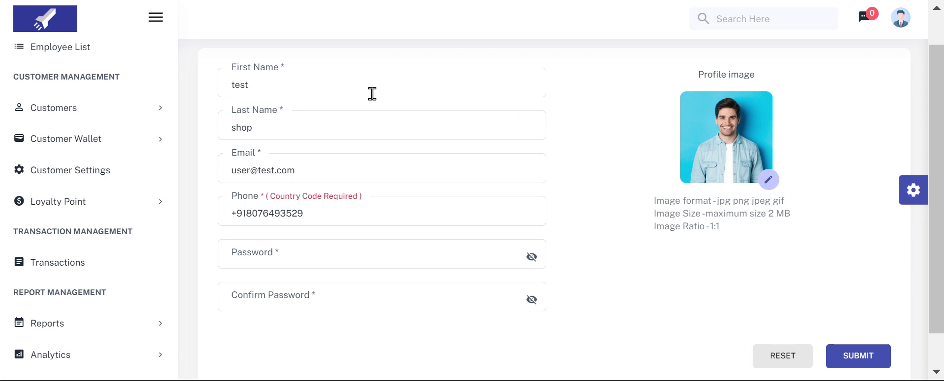
pyautogui.scroll(-1, 372, 94)
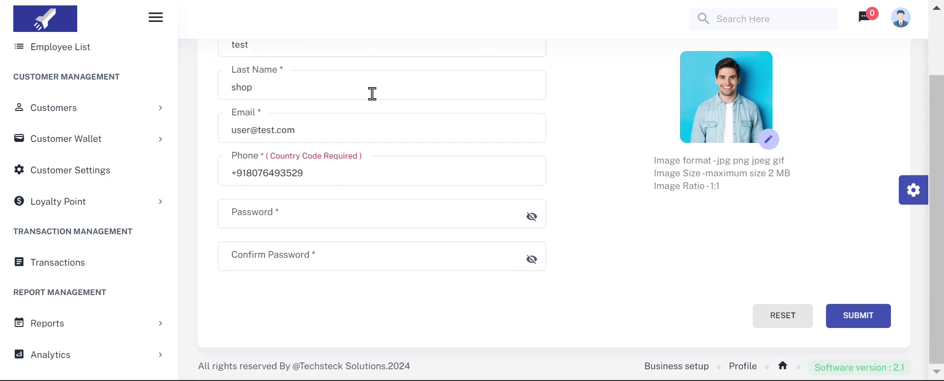
pyautogui.scroll(2, 529, 268)
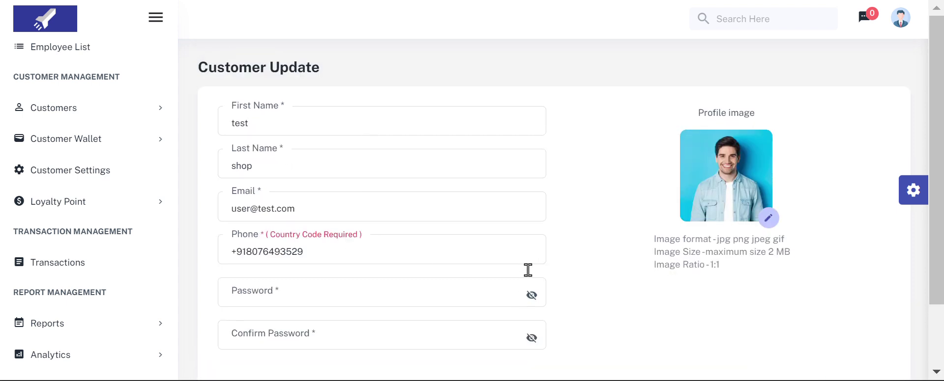
# Open the Messages page and review the existing conversations.
pyautogui.scroll(10, 81, 263)
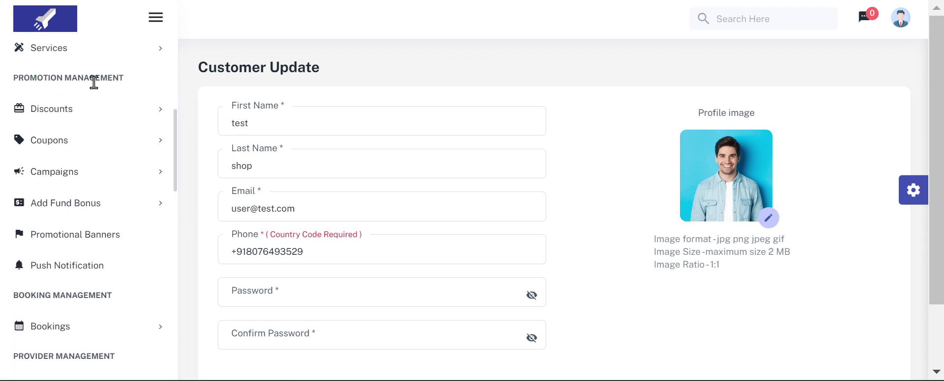
pyautogui.scroll(5, 93, 80)
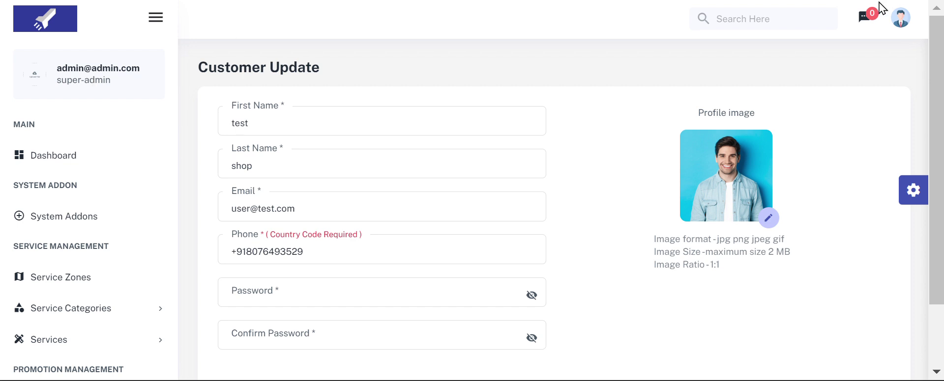
pyautogui.click(867, 23)
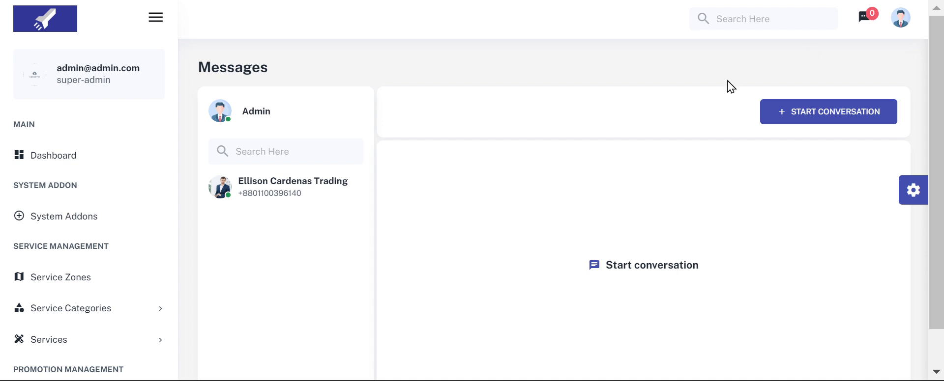
pyautogui.scroll(-1, 728, 85)
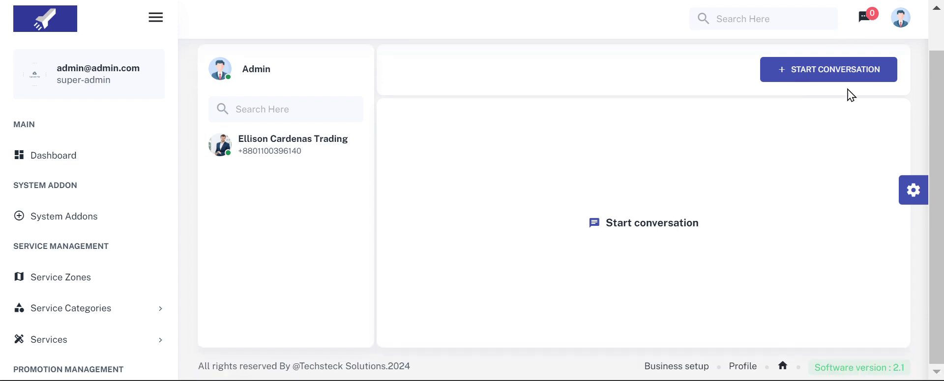
# Set up a new conversation with user type Provider and Ellison Cardenas Trading as the user, and close the dialog without starting it.
pyautogui.click(857, 75)
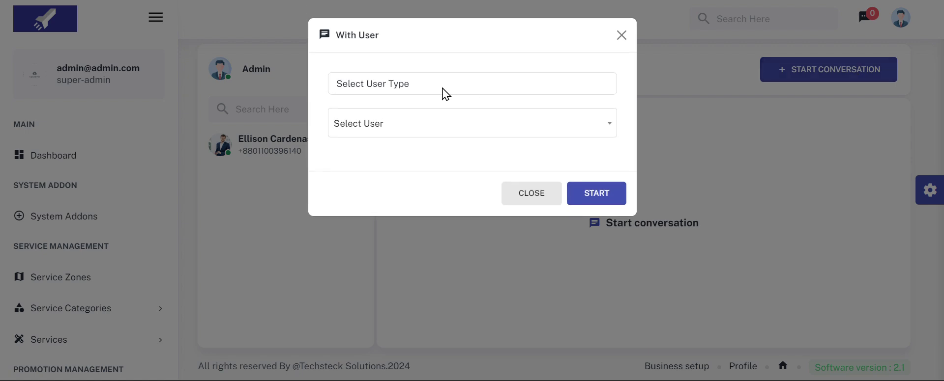
pyautogui.click(428, 91)
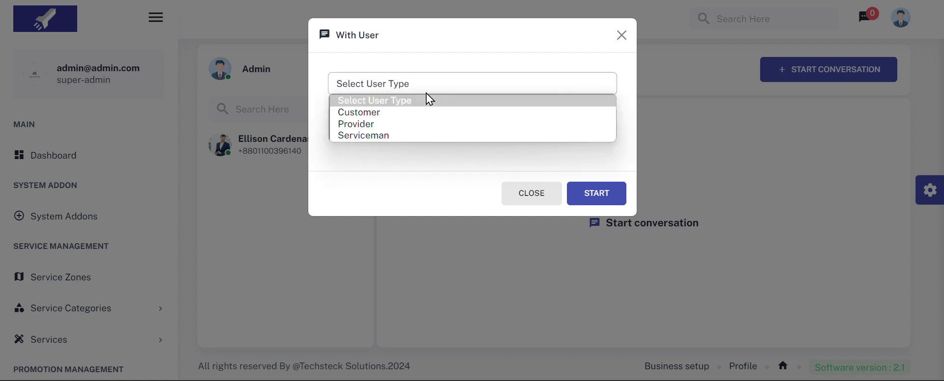
pyautogui.click(397, 124)
pyautogui.click(398, 129)
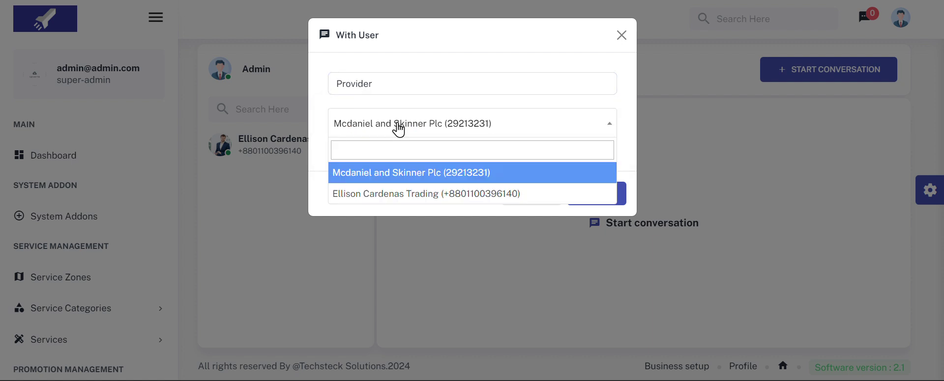
pyautogui.click(417, 194)
pyautogui.click(433, 84)
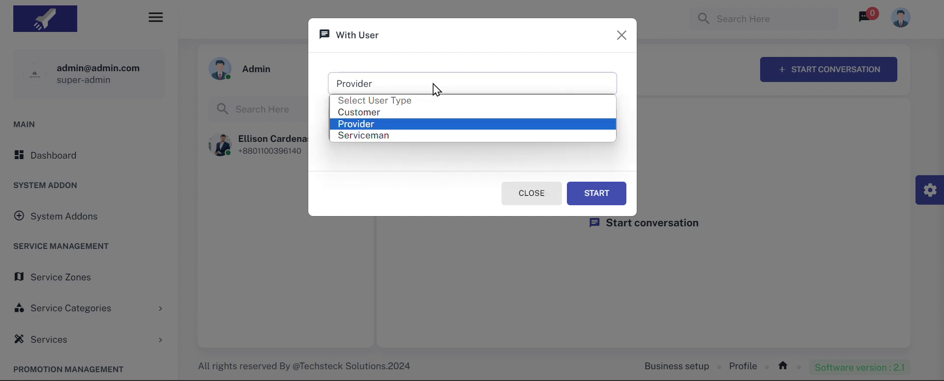
pyautogui.click(433, 90)
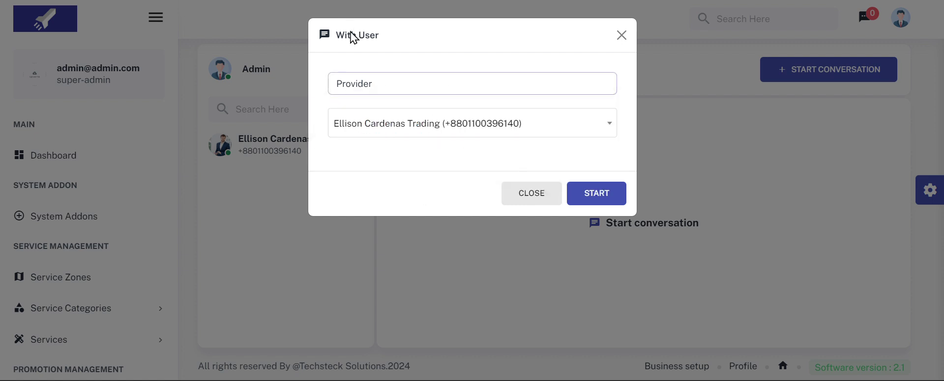
pyautogui.moveTo(344, 34); pyautogui.dragTo(381, 40)
pyautogui.click(464, 85)
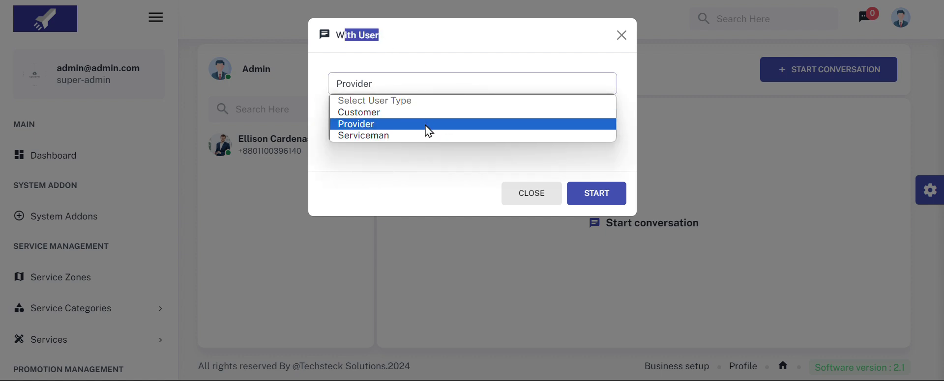
pyautogui.click(445, 197)
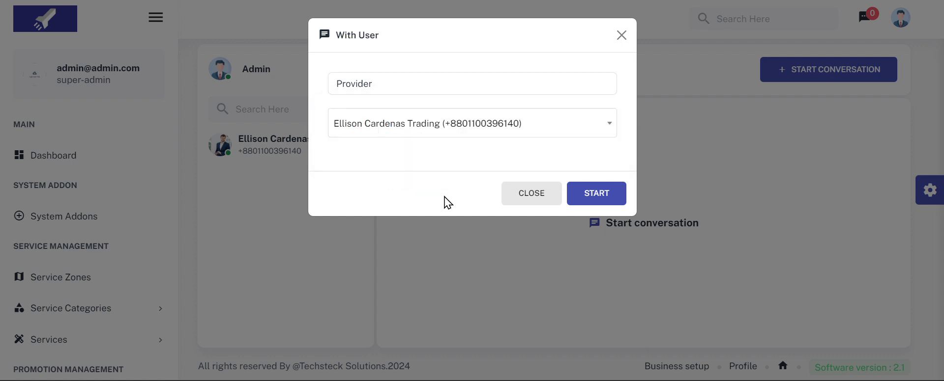
pyautogui.click(621, 35)
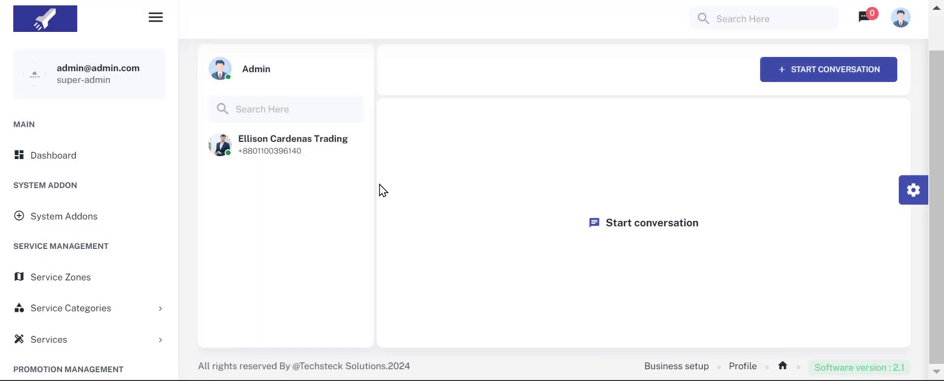
# Open the existing conversation with Ellison Cardenas Trading and send the message "heyy".
pyautogui.click(275, 149)
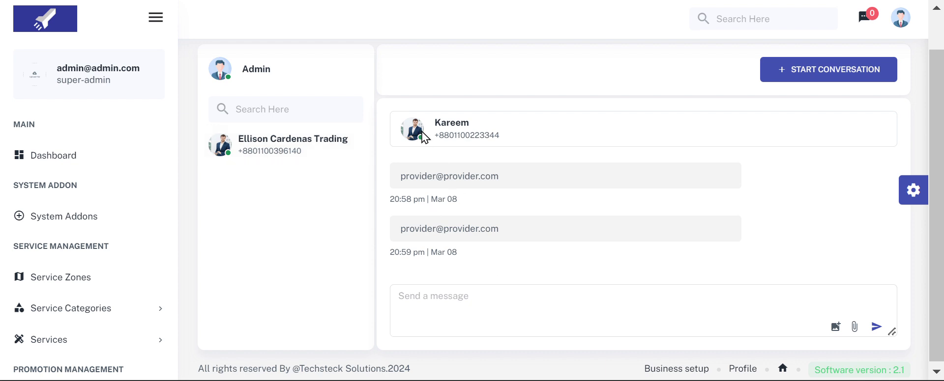
pyautogui.scroll(-1, 498, 275)
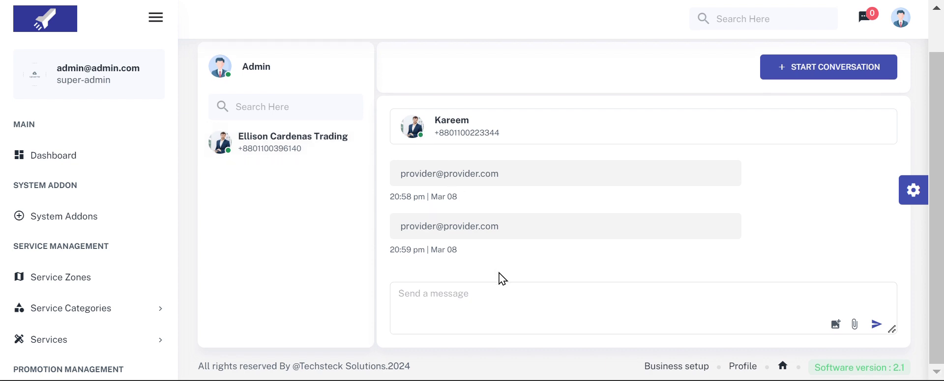
pyautogui.click(474, 301)
pyautogui.write('heyy')
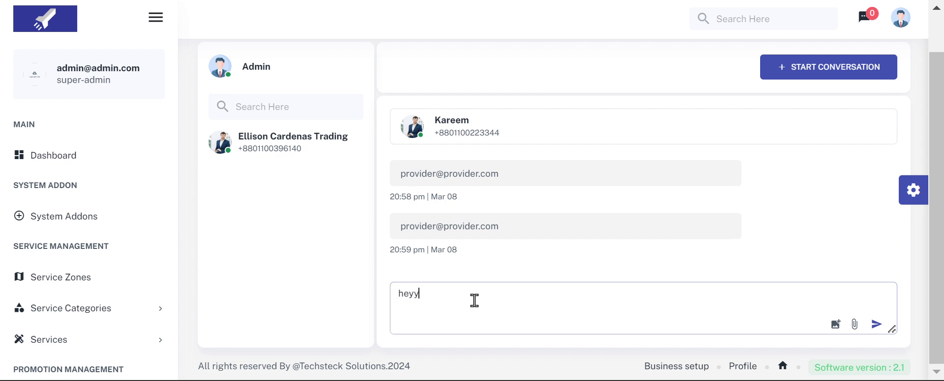
pyautogui.press('Return')
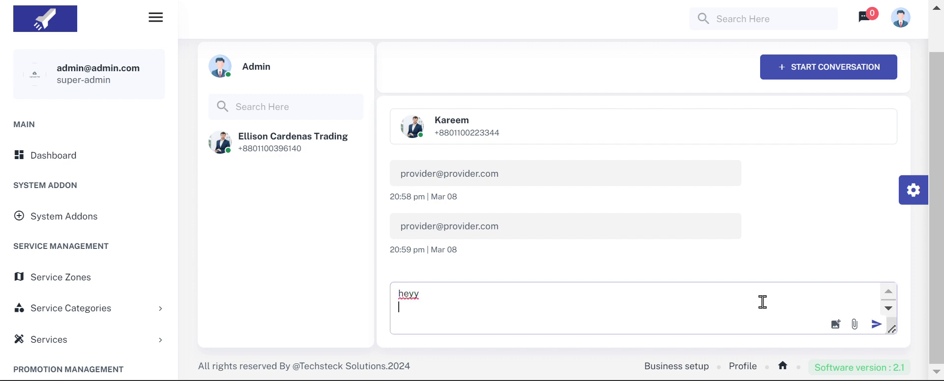
pyautogui.click(870, 324)
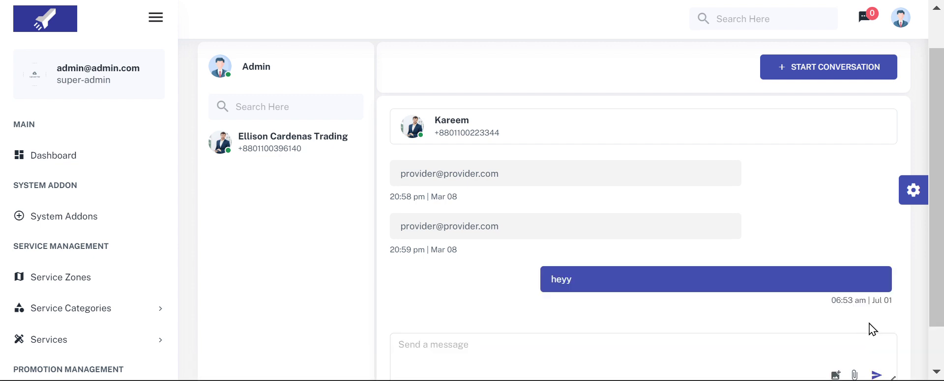
# Open the admin account's profile settings and review the personal information, password and profile image fields.
pyautogui.click(898, 23)
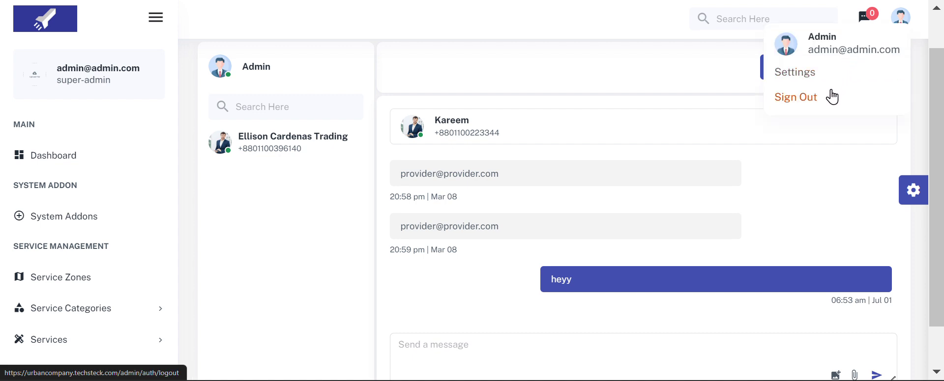
pyautogui.click(805, 77)
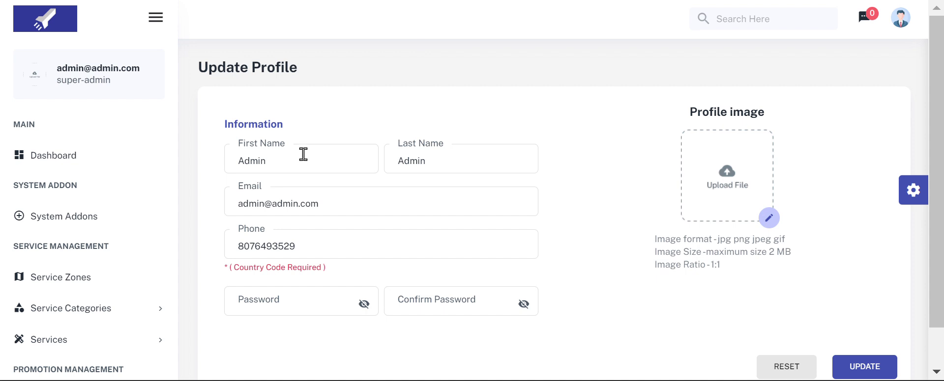
pyautogui.scroll(-1, 337, 244)
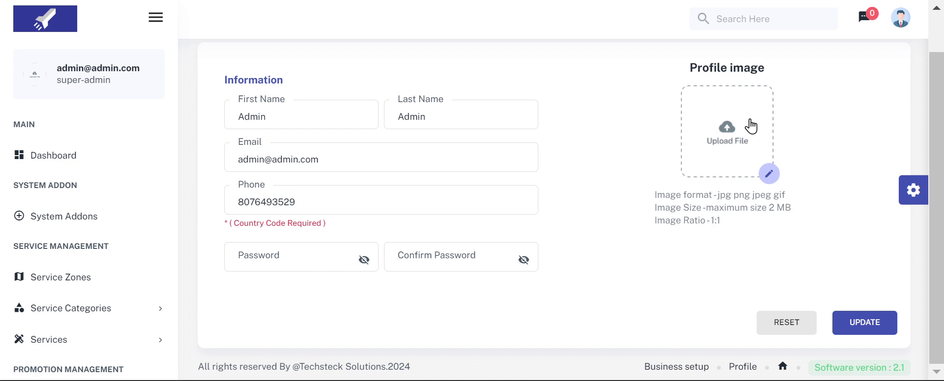
pyautogui.scroll(1, 750, 126)
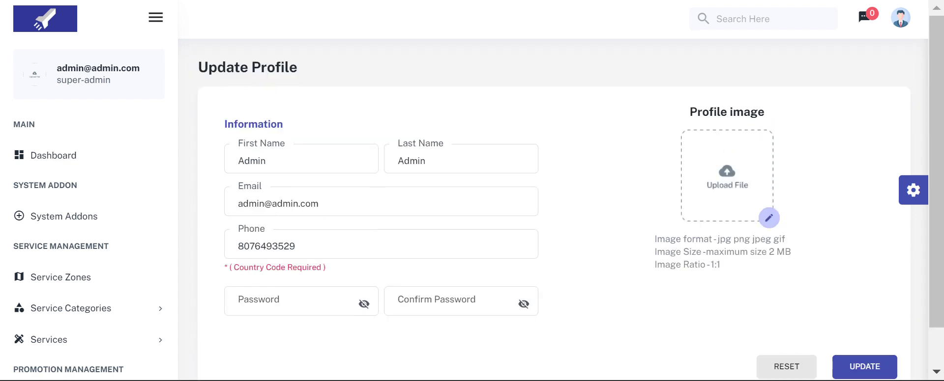